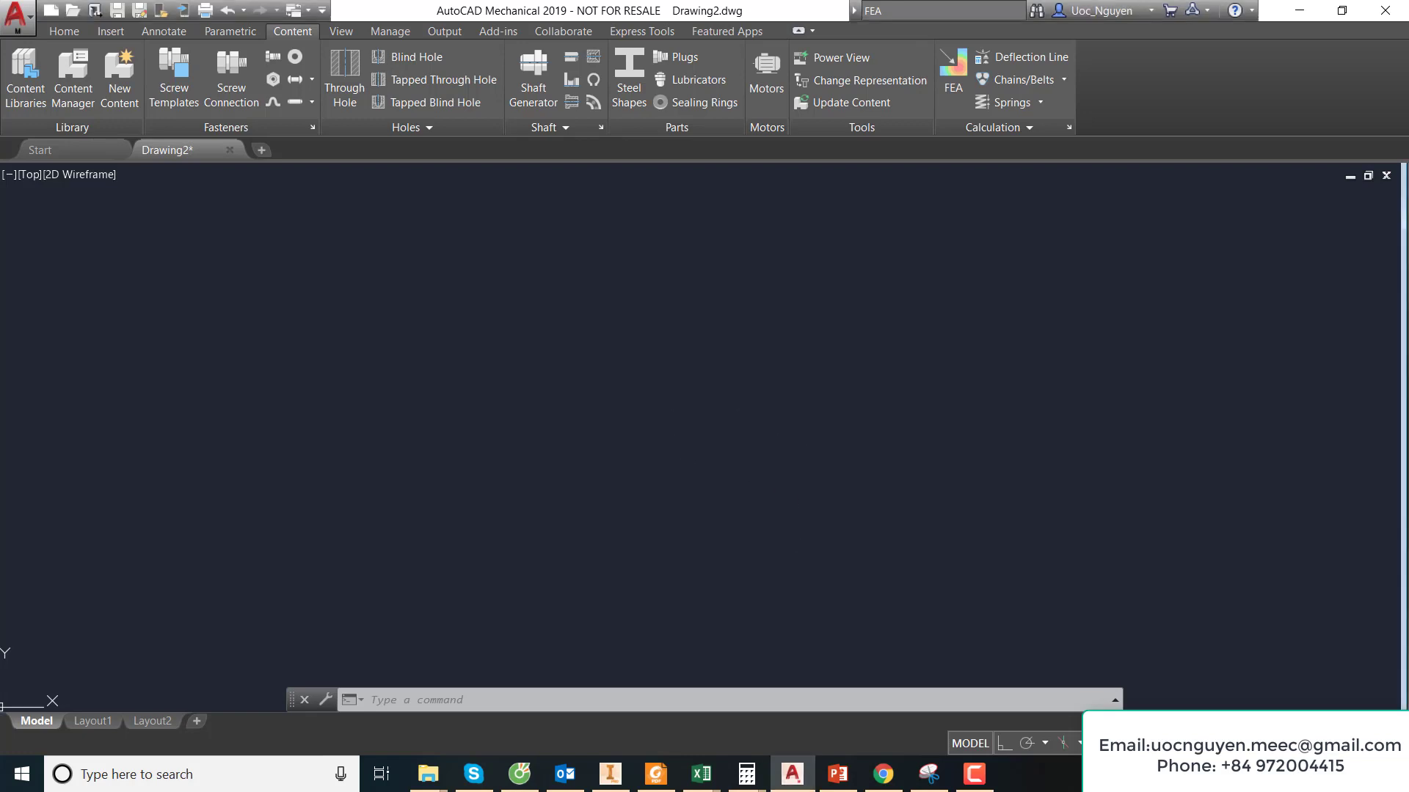
- From Steel Shapes > I,H - Shapes, pick the Front view of ISO 657/16 - 1980
left_click(632, 69)
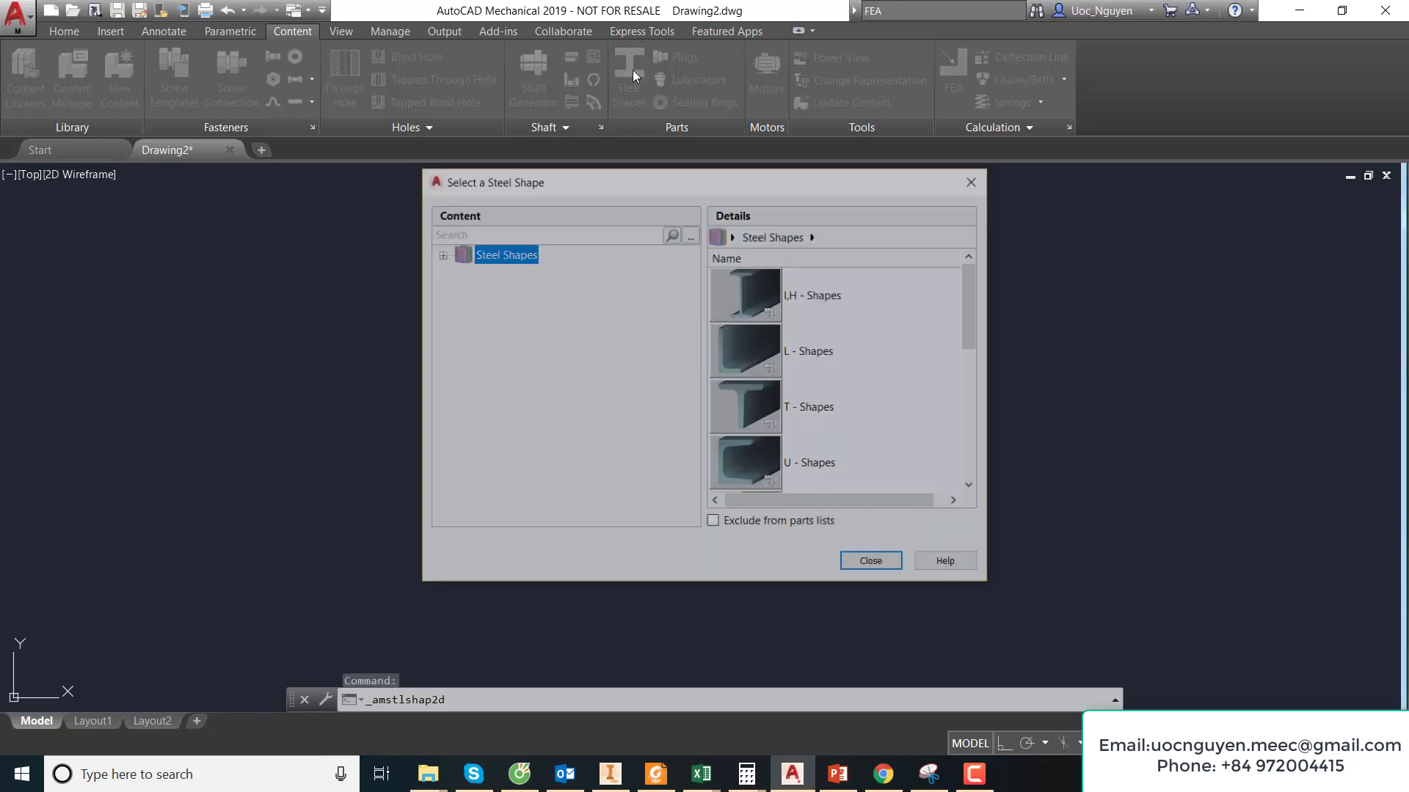
double_click(480, 259)
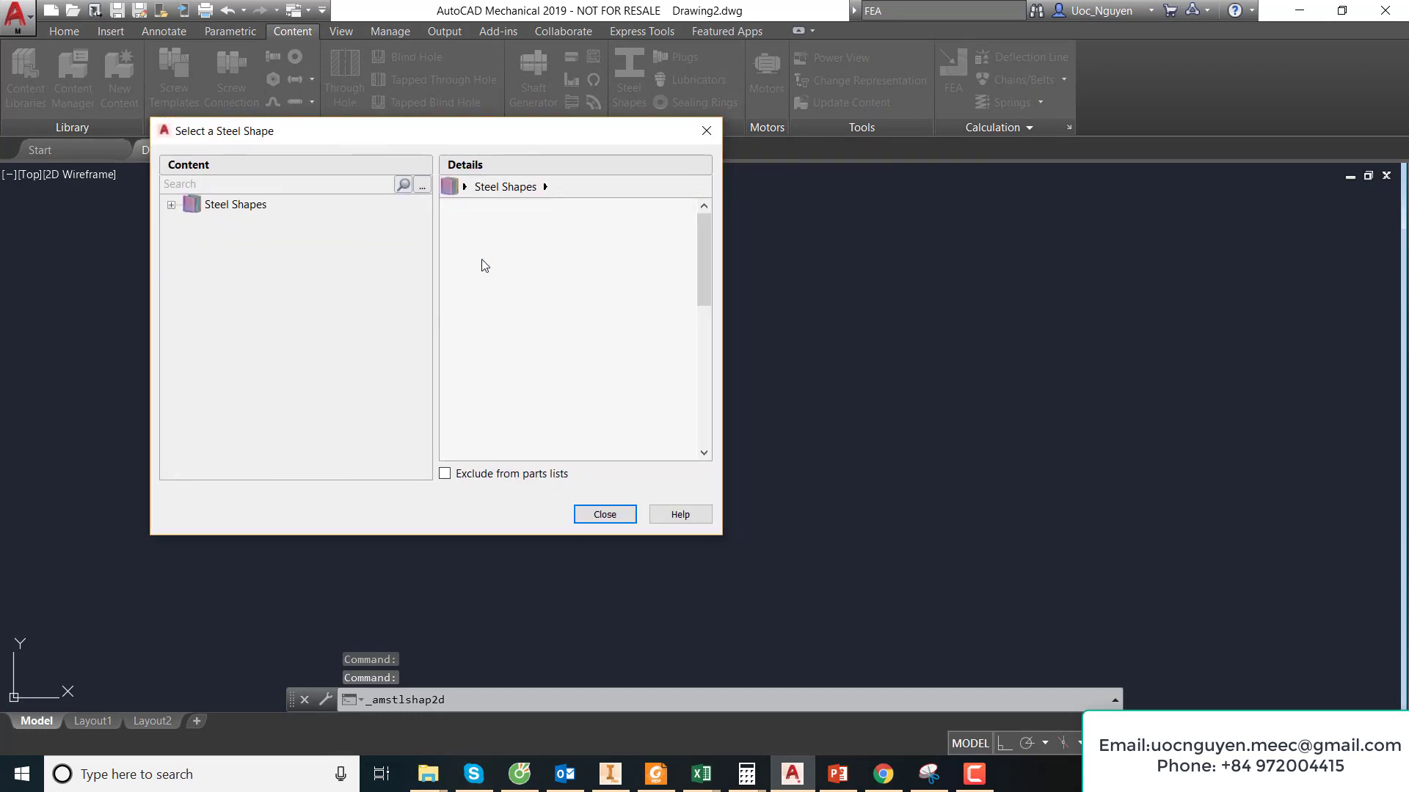
double_click(238, 227)
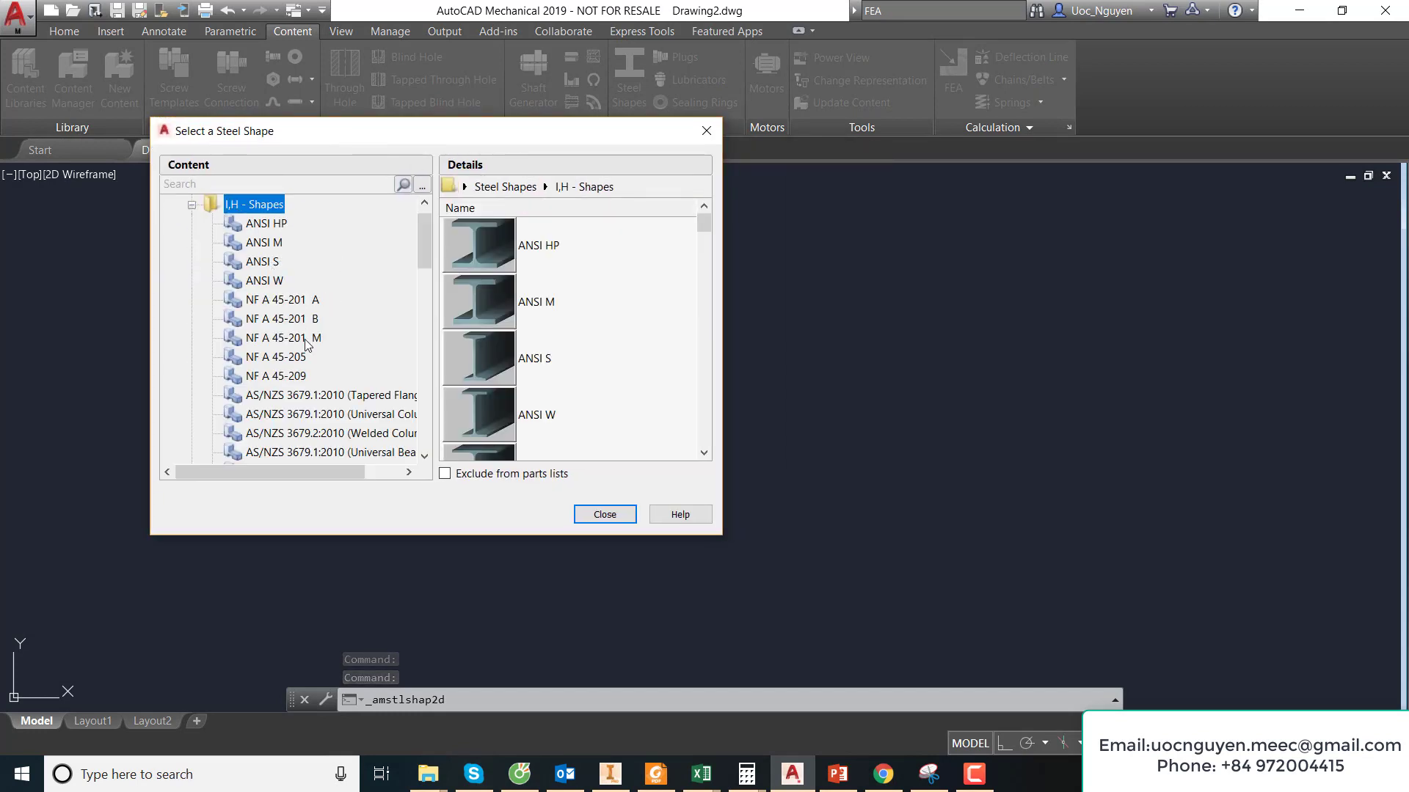
scroll(306, 345, "down", 4)
scroll(311, 372, "down", 3)
left_click(296, 414)
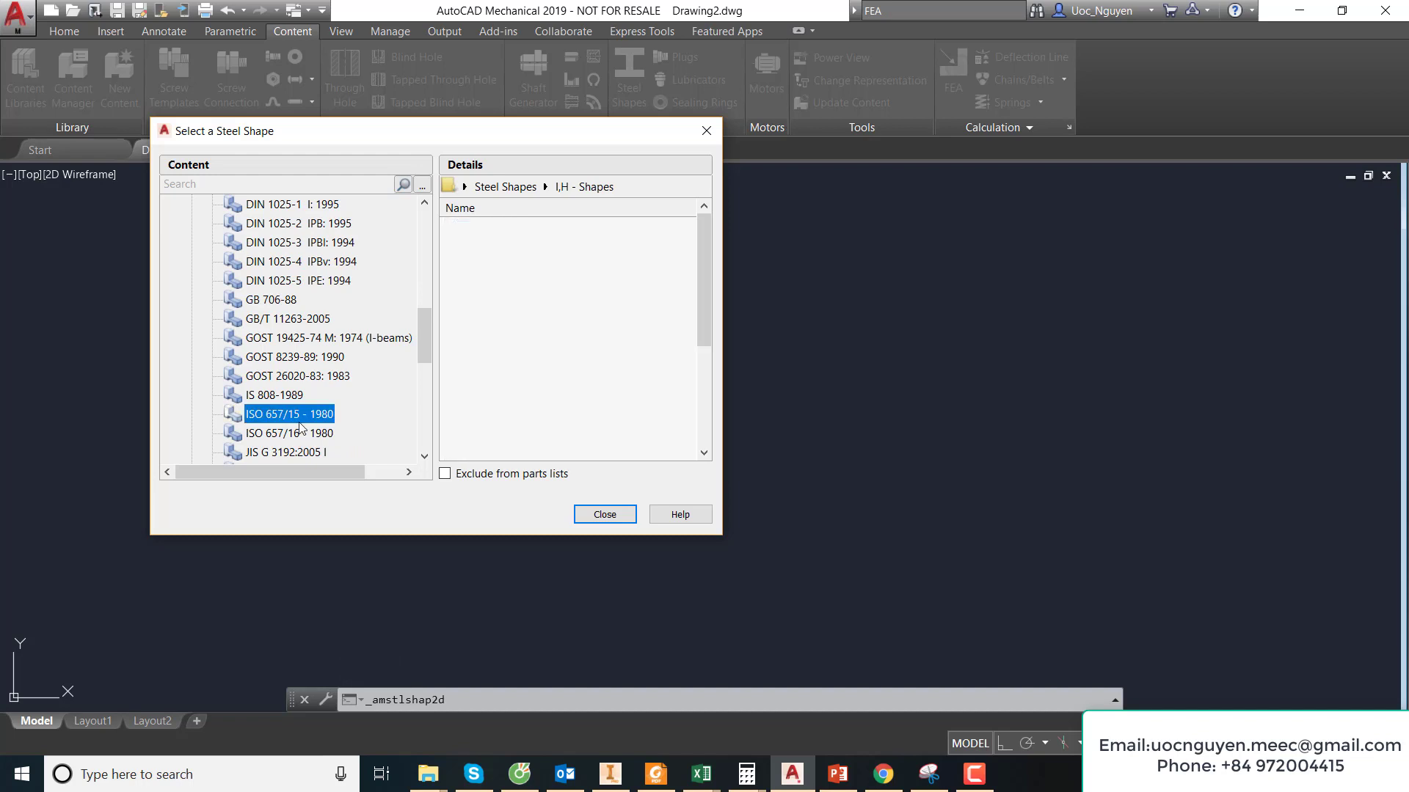
left_click(313, 431)
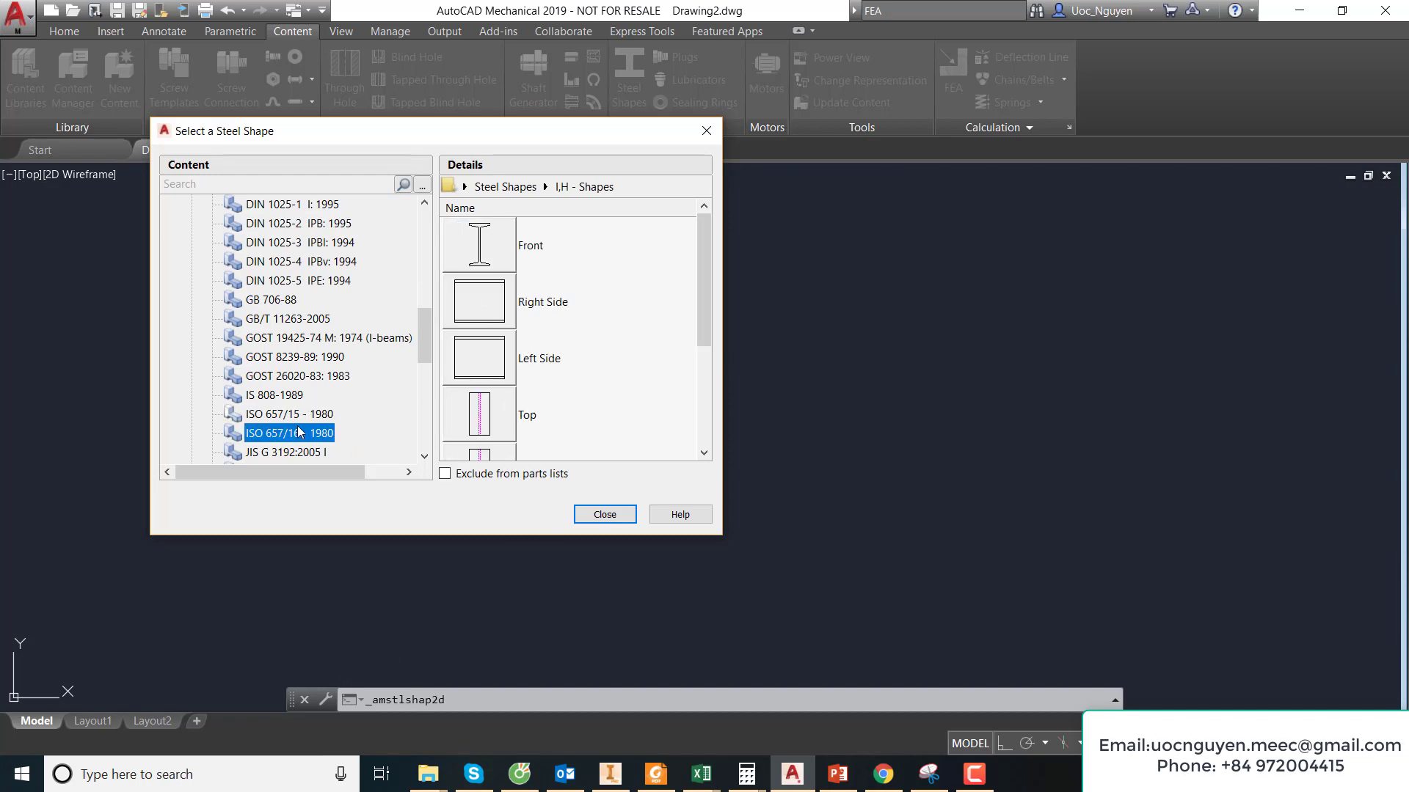
double_click(504, 250)
- Insert the SC 140 I-beam section at 0° rotation and centre it in view
left_click(536, 398)
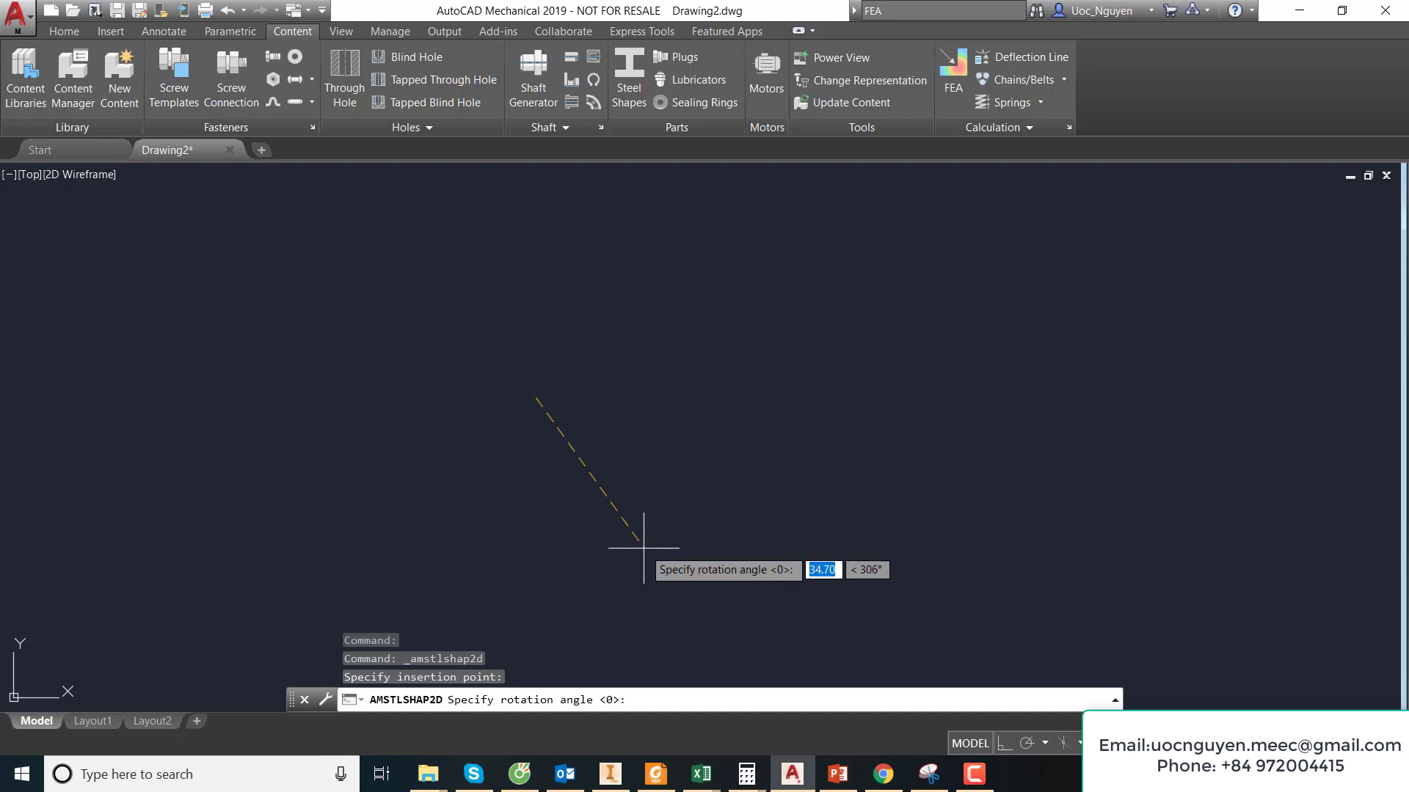
key("F8")
left_click(683, 362)
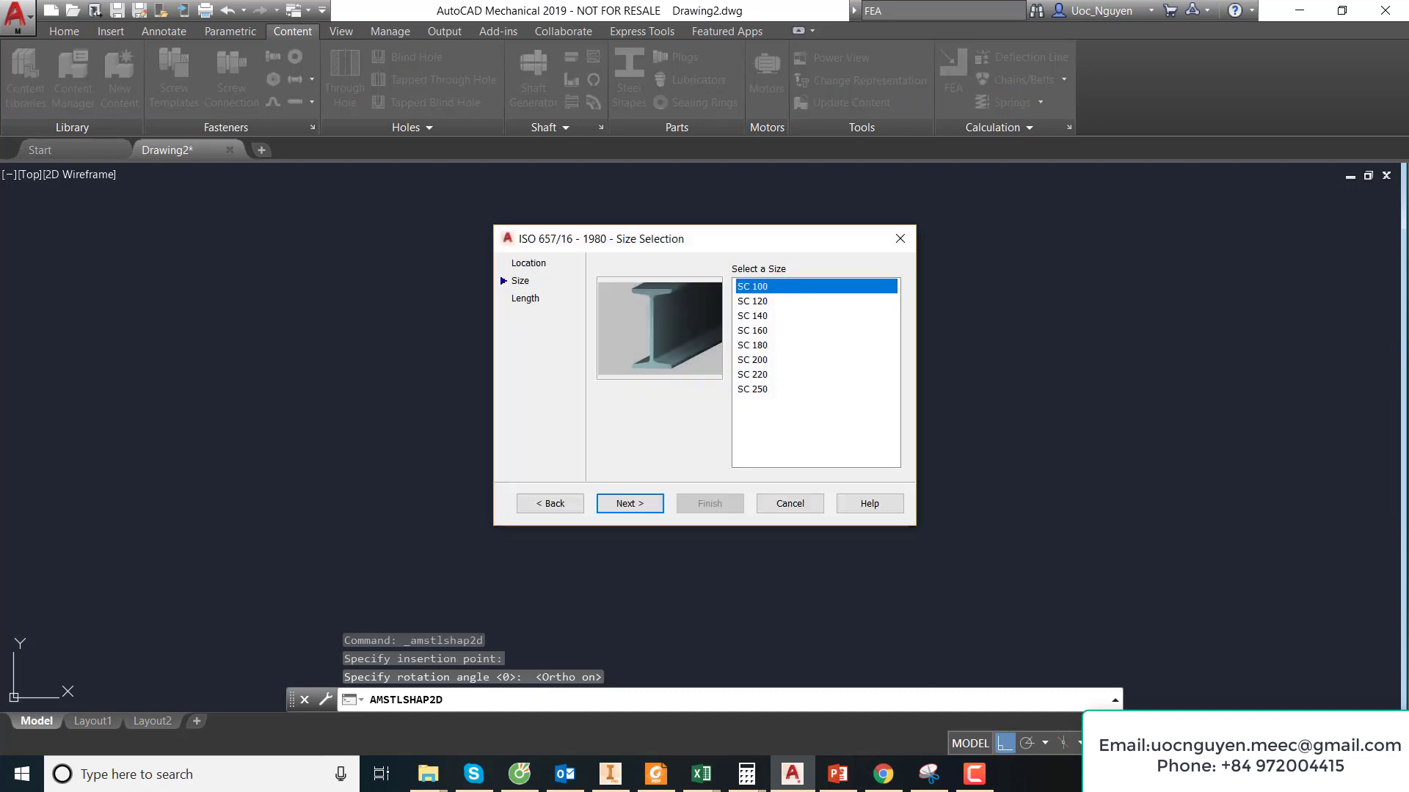
left_click(760, 305)
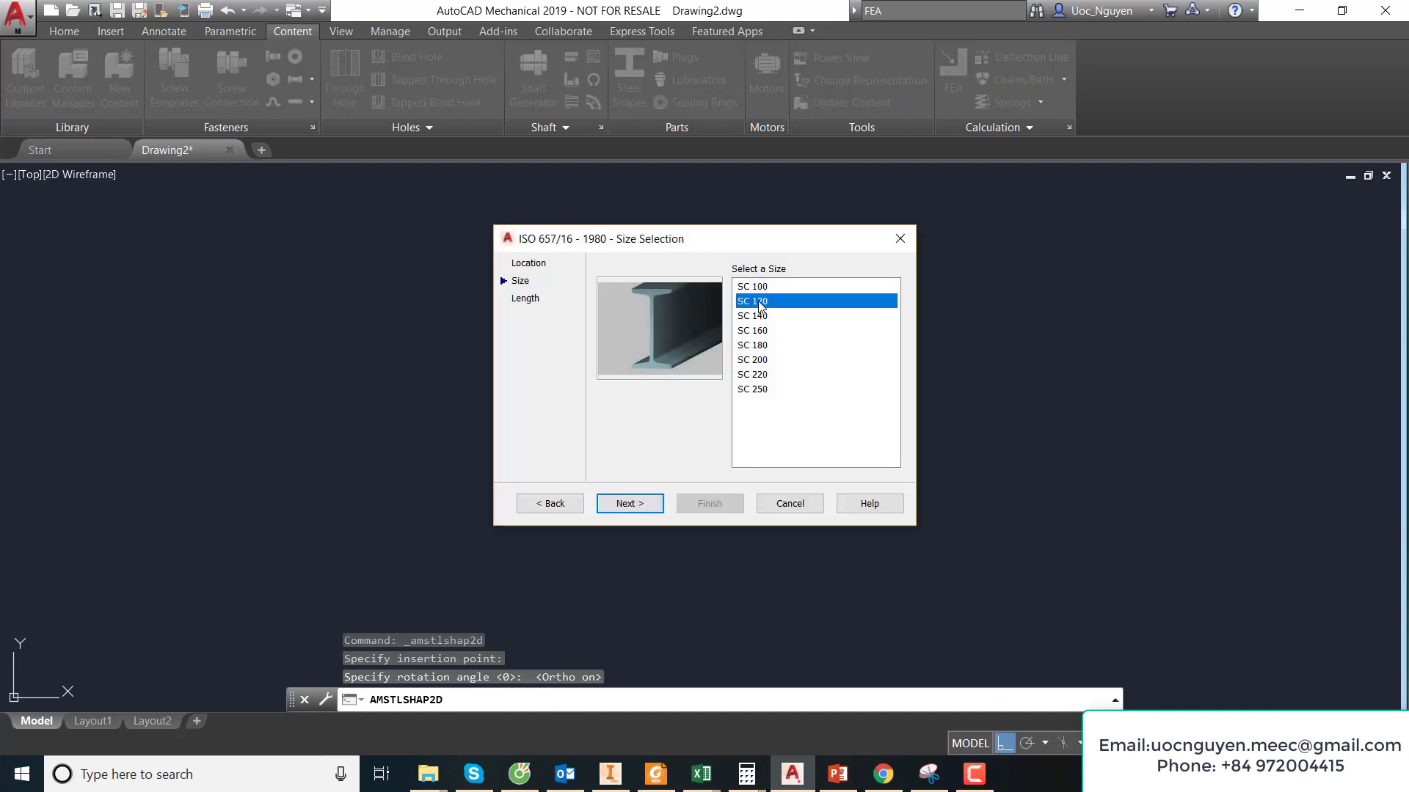
left_click(765, 317)
left_click(645, 504)
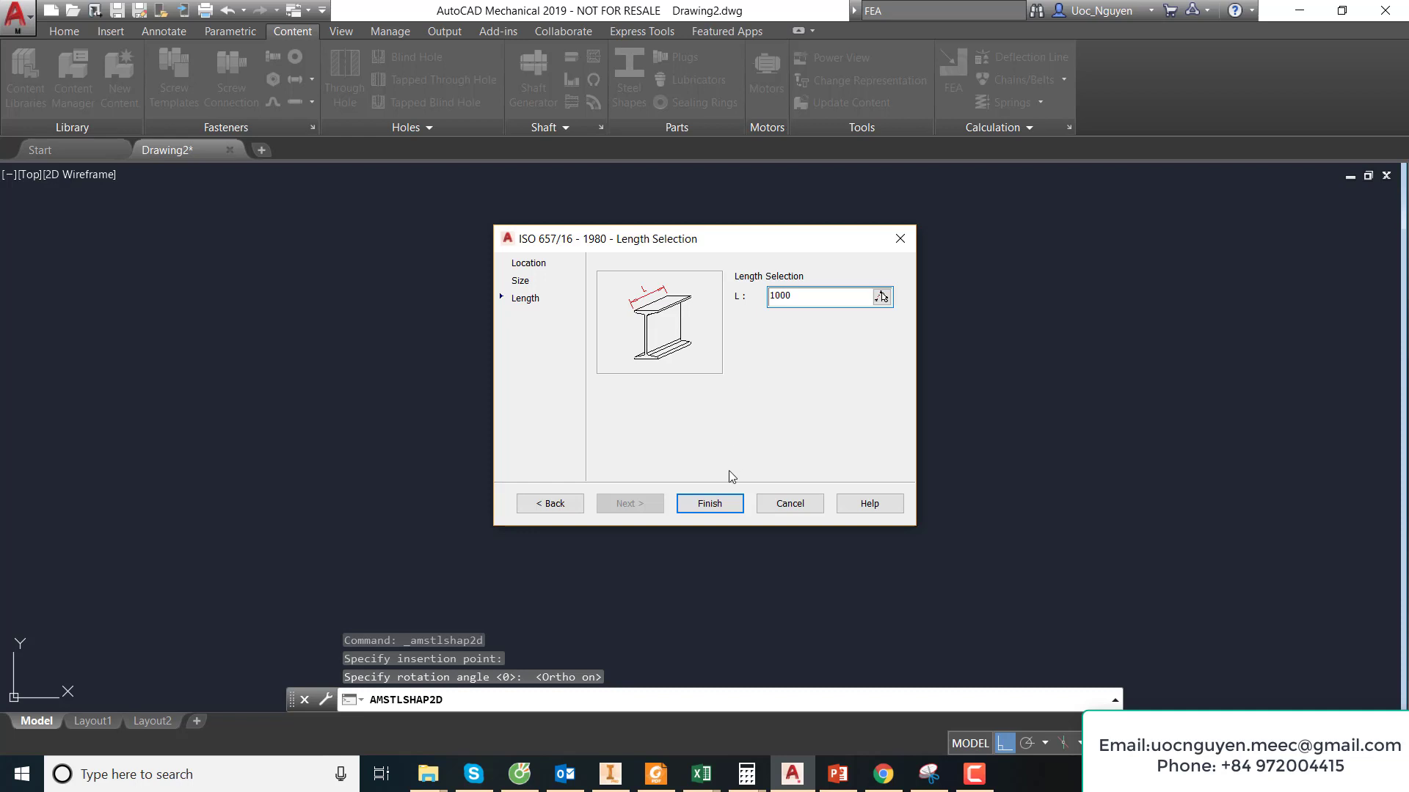
left_click(709, 503)
scroll(720, 494, "down", 3)
scroll(716, 440, "down", 3)
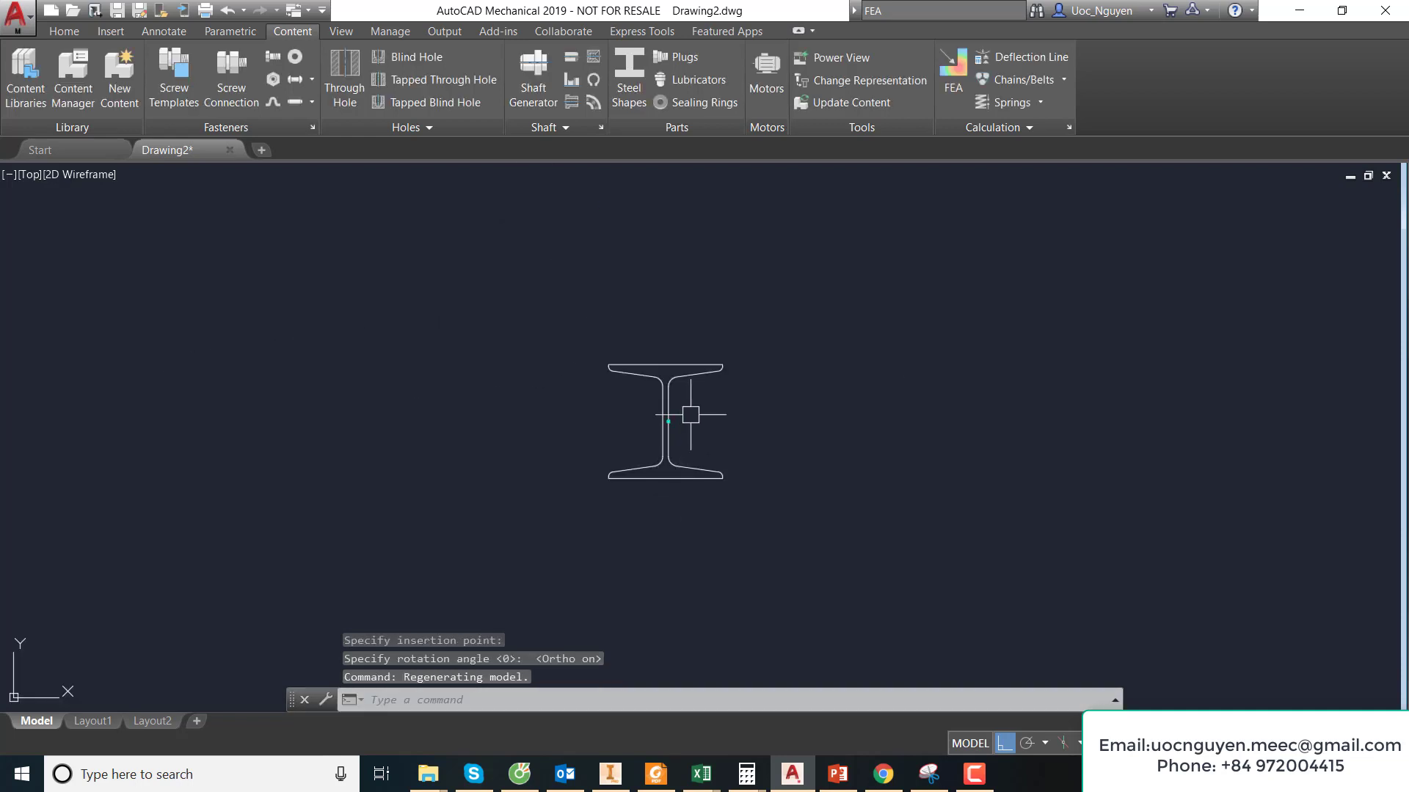
scroll(717, 431, "up", 3)
middle_click_drag(717, 431, 686, 386)
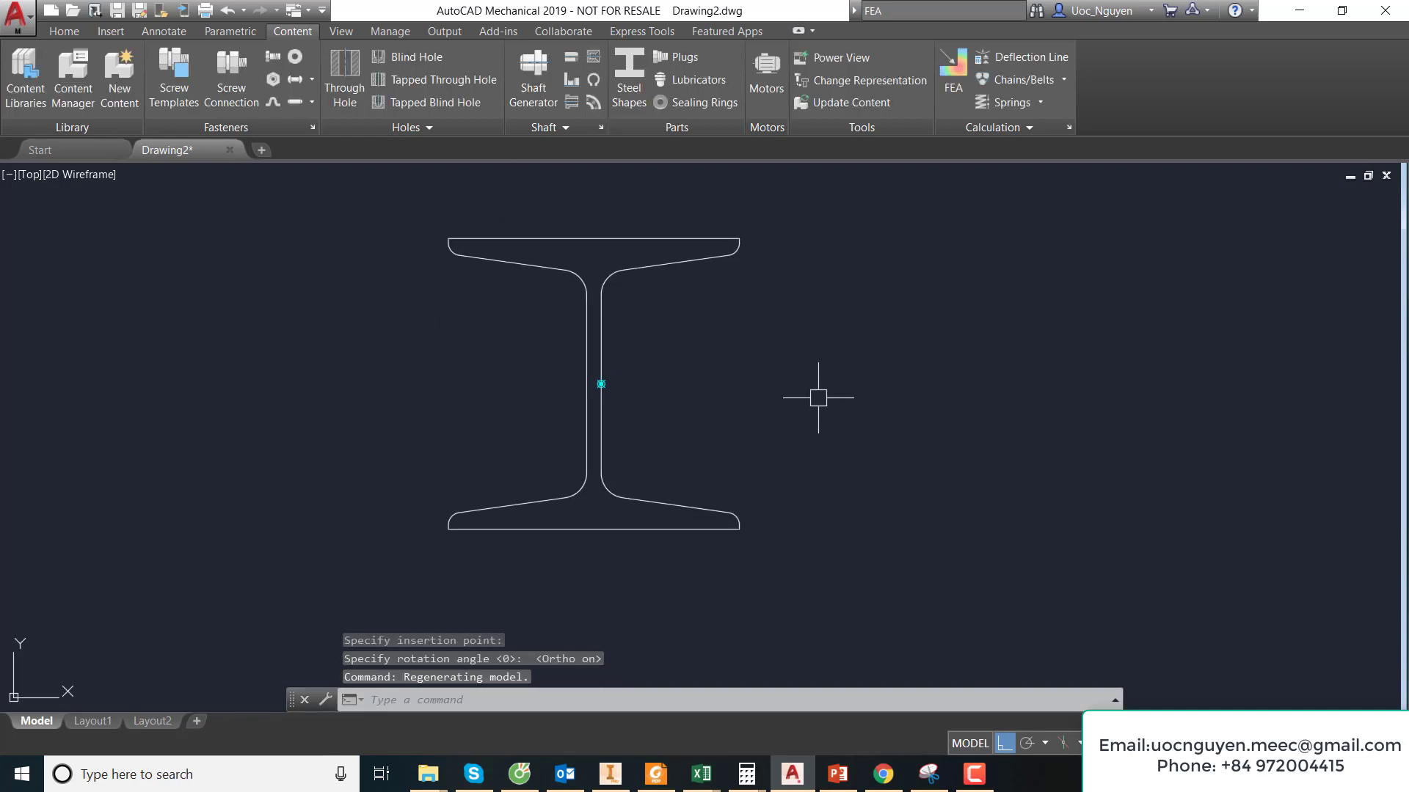
- Calculate the I-beam profile's moment of inertia (I1 1.4745e+07, I2 4.376e+06), confirming the filled area
left_click(1045, 132)
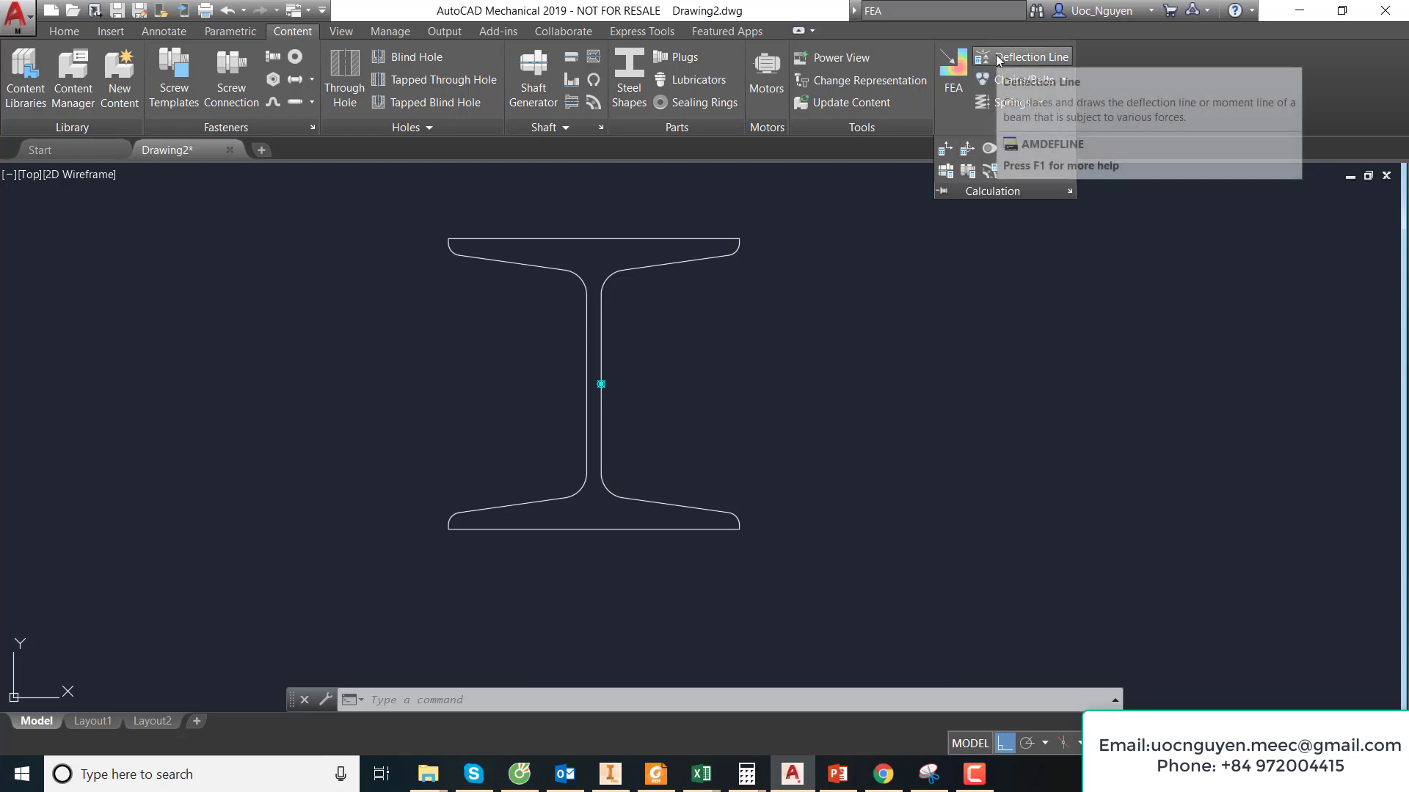
left_click(944, 153)
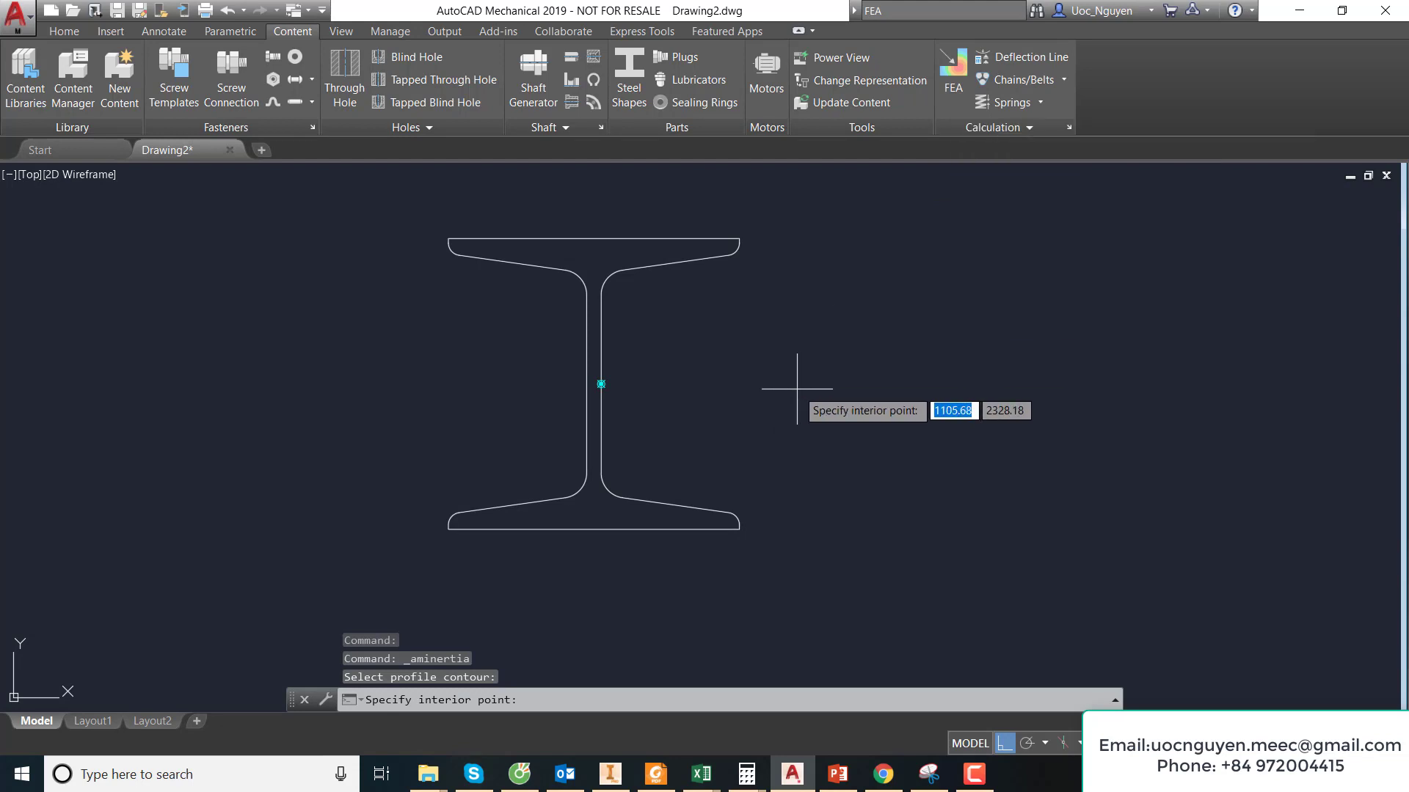
left_click(607, 494)
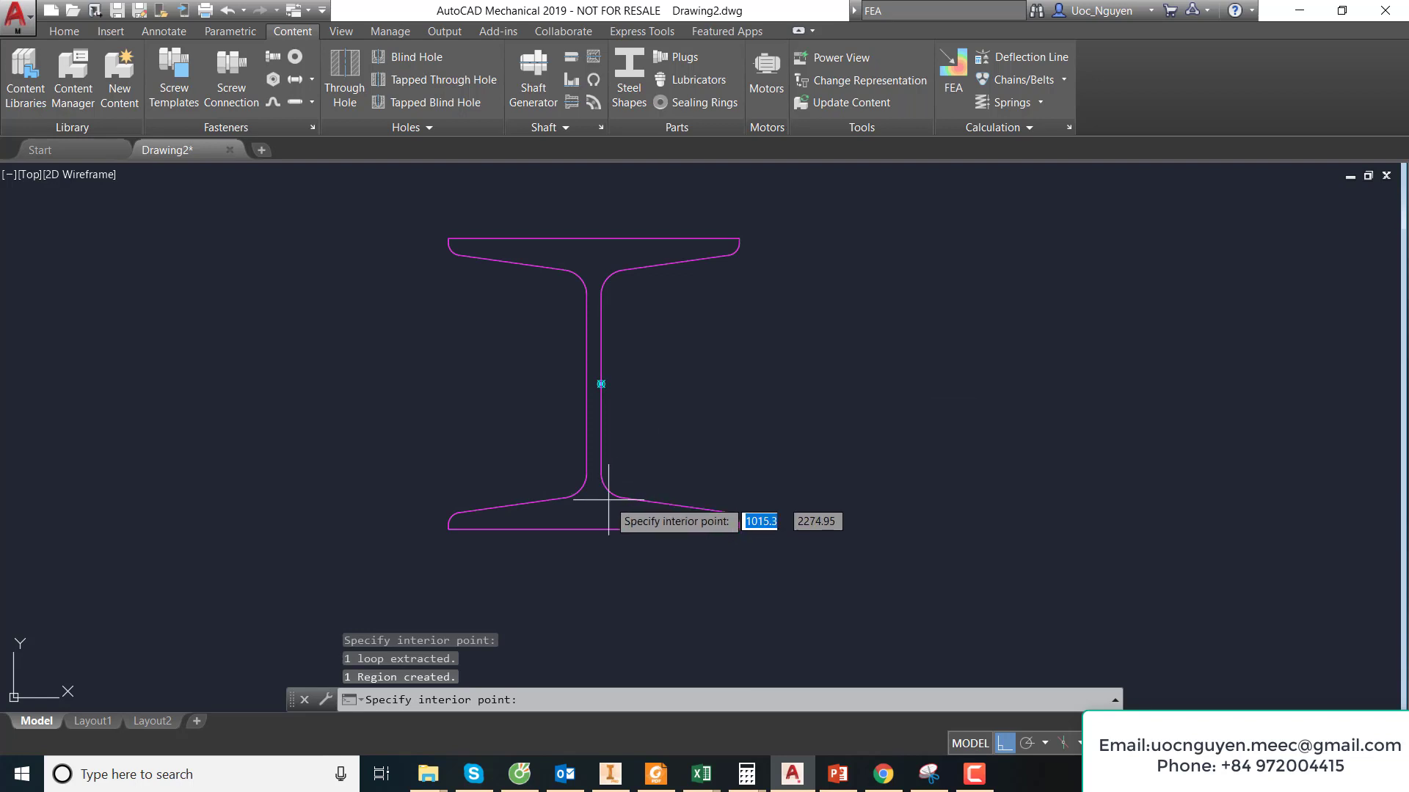
key("Return")
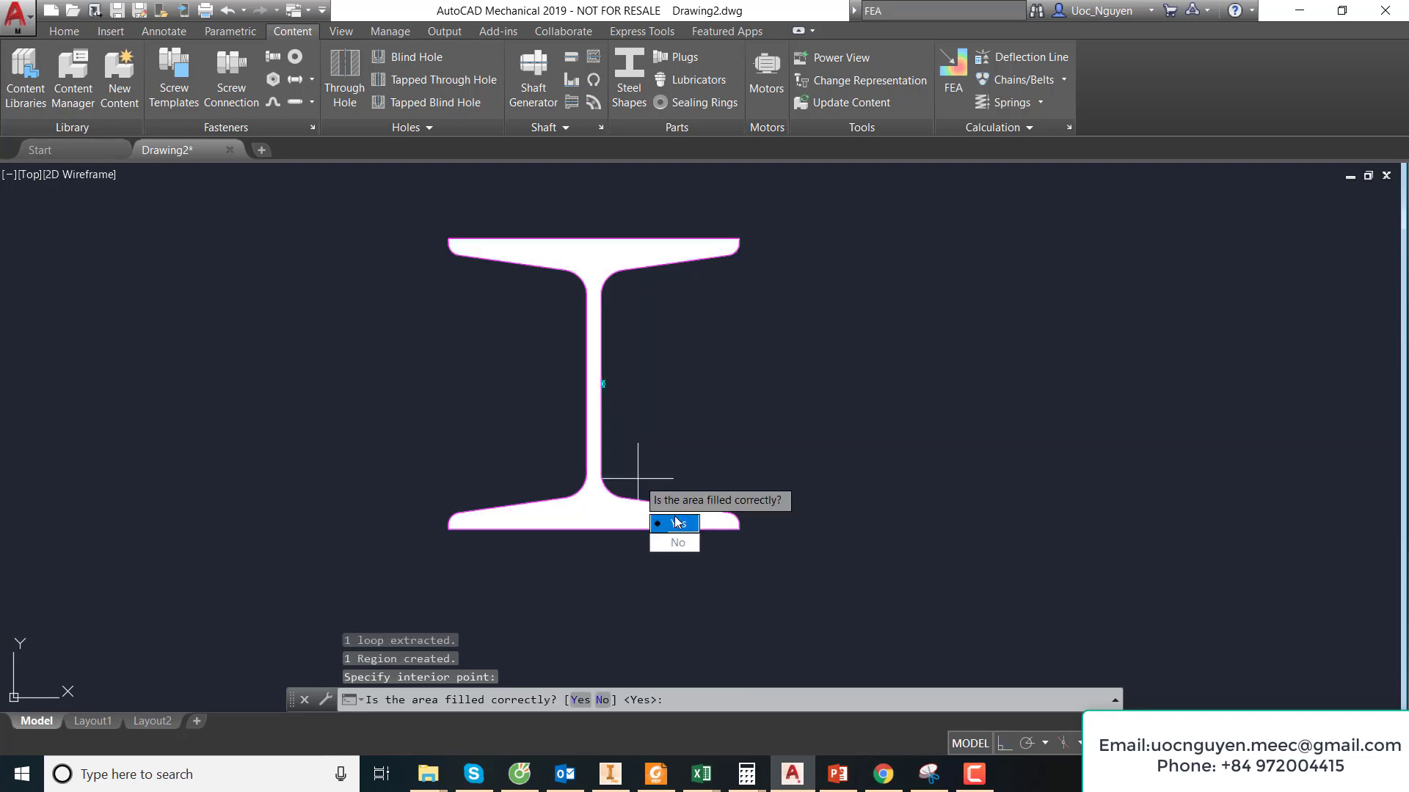
left_click(677, 522)
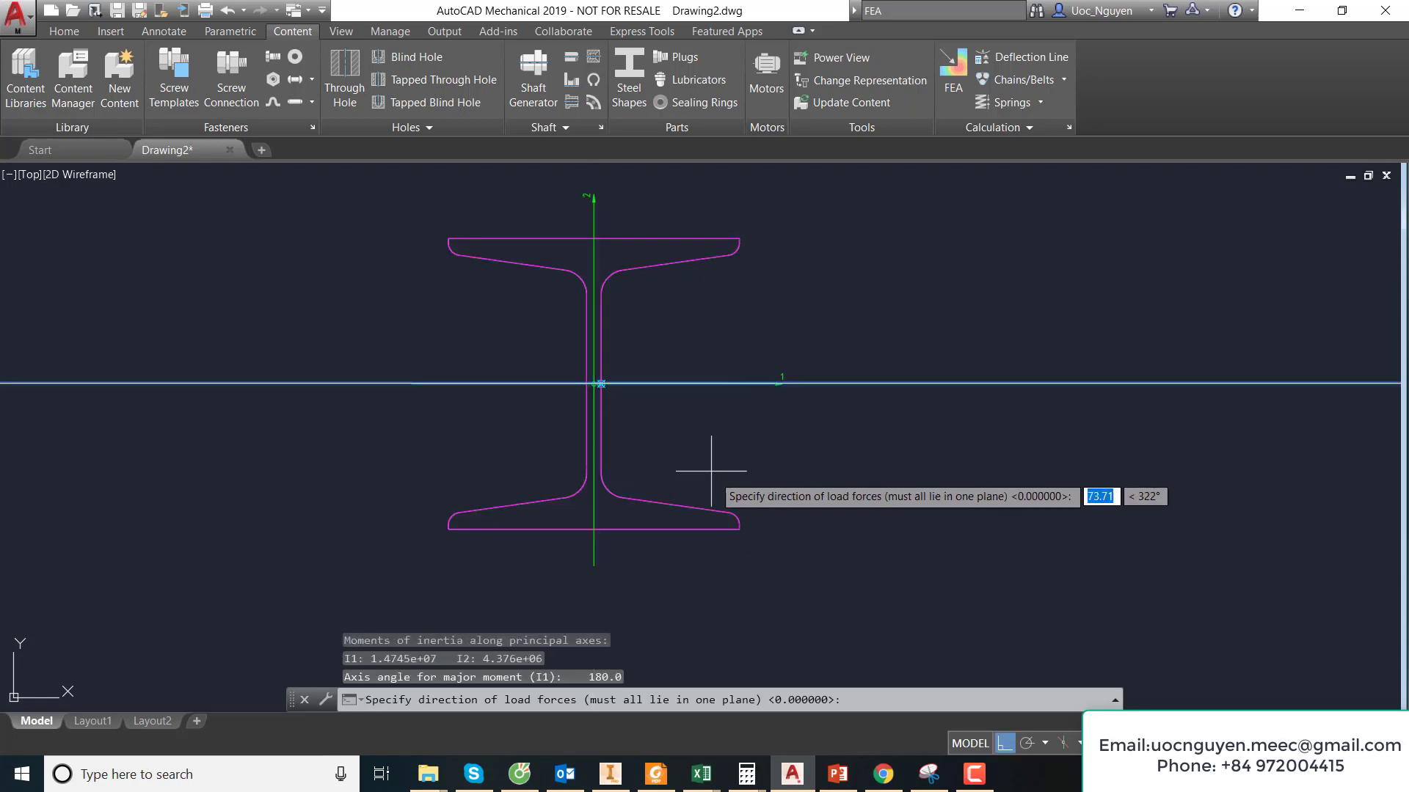
- Set a downward 270° load direction and leave the table description empty
scroll(648, 450, "down", 4)
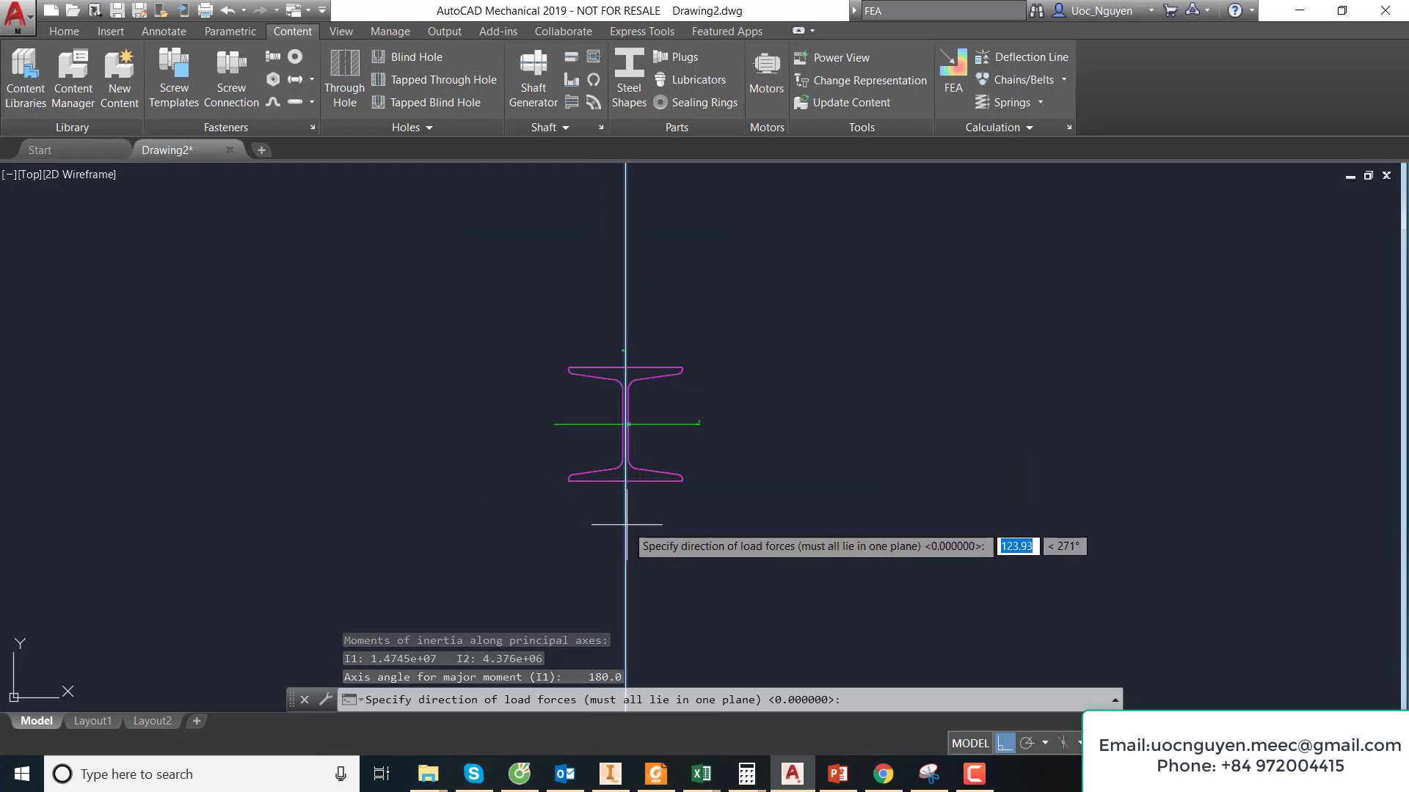
left_click(633, 510)
scroll(633, 509, "up", 3)
scroll(629, 487, "up", 3)
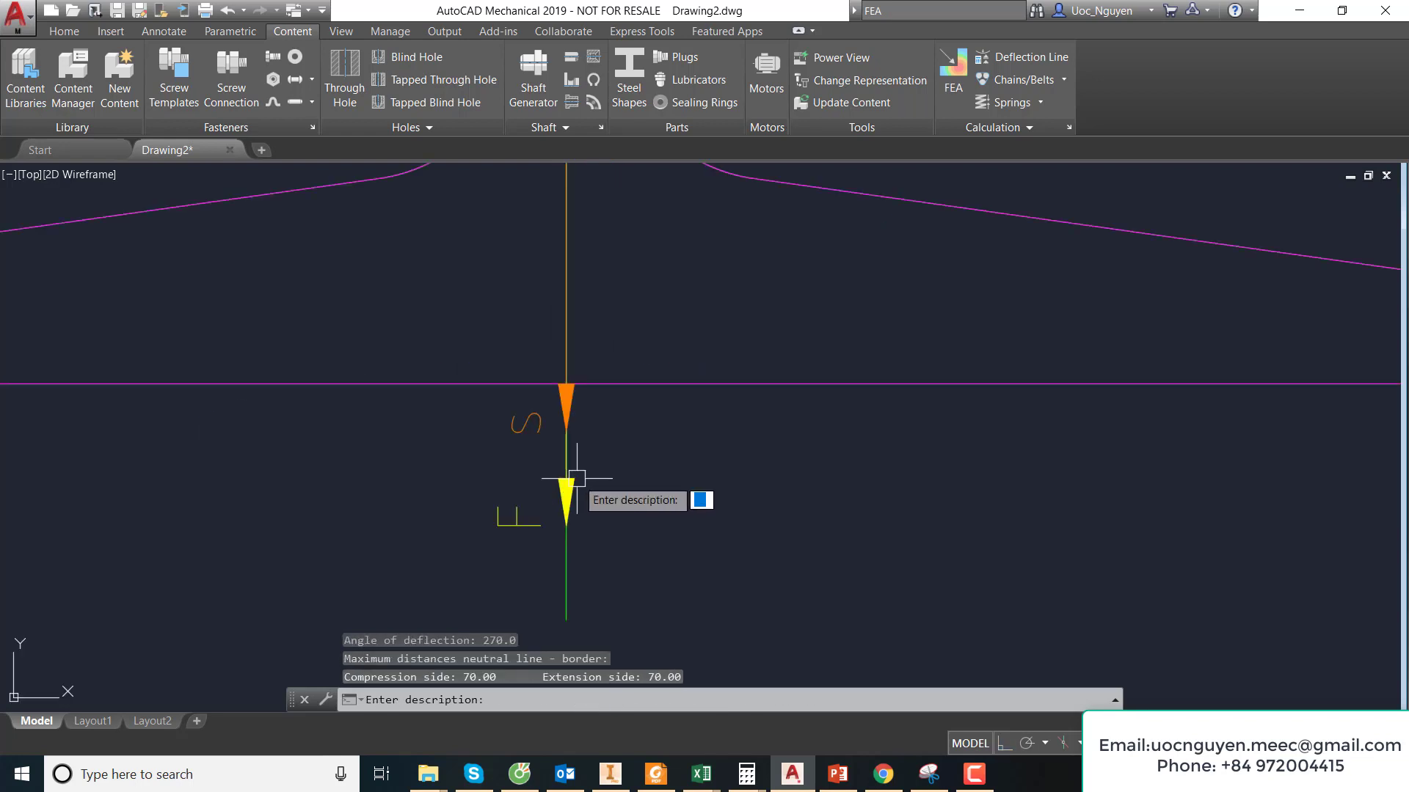
scroll(541, 452, "down", 4)
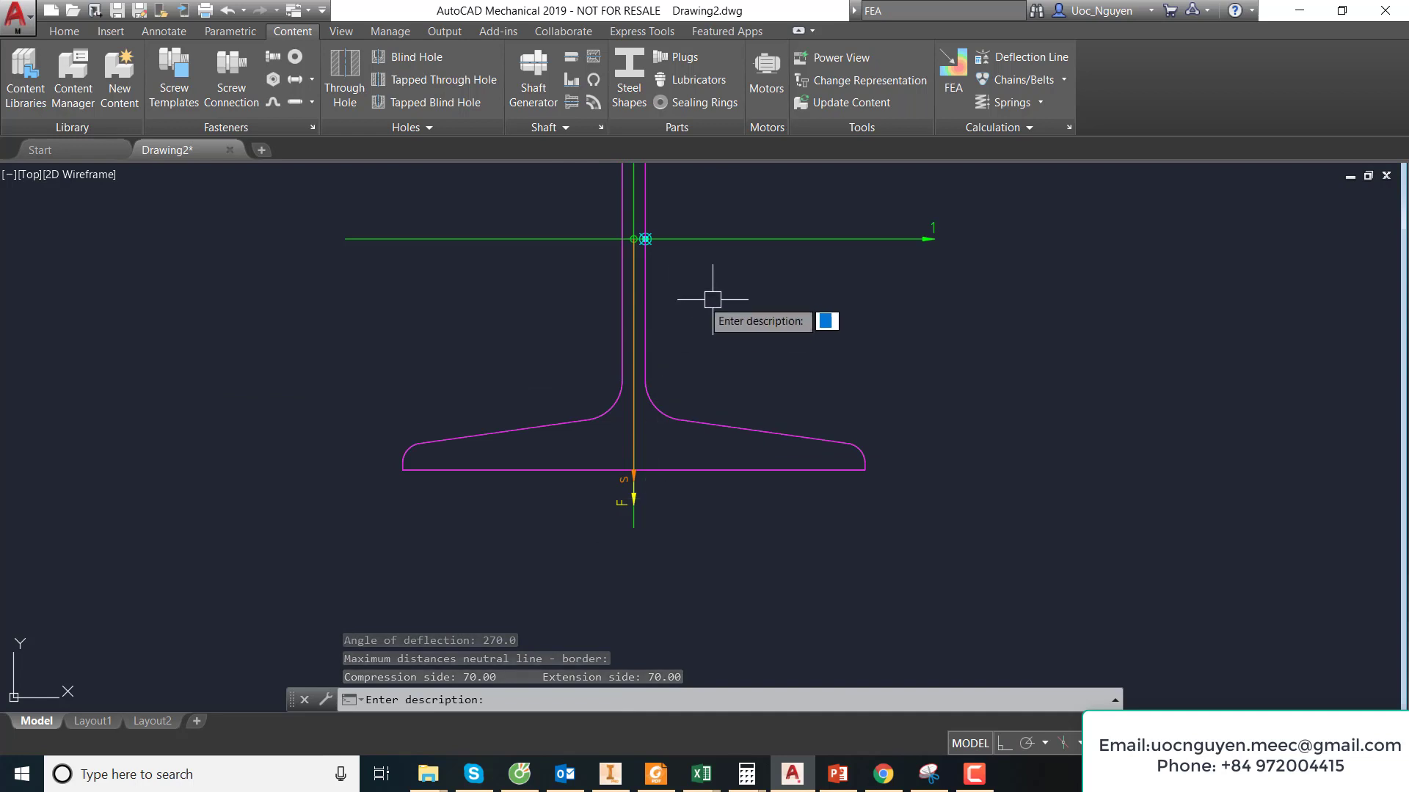
middle_click_drag(675, 298, 739, 465)
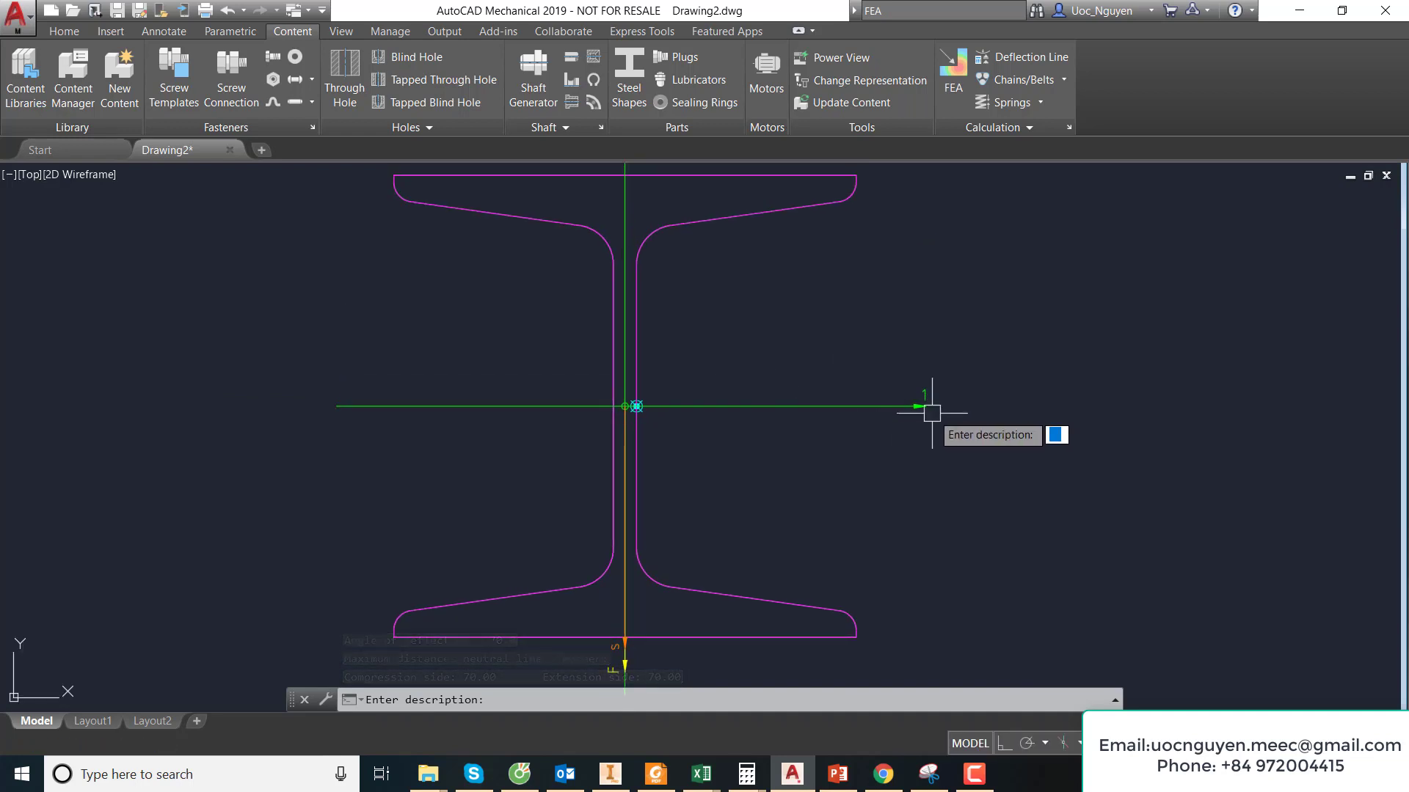
middle_click_drag(745, 327, 750, 544)
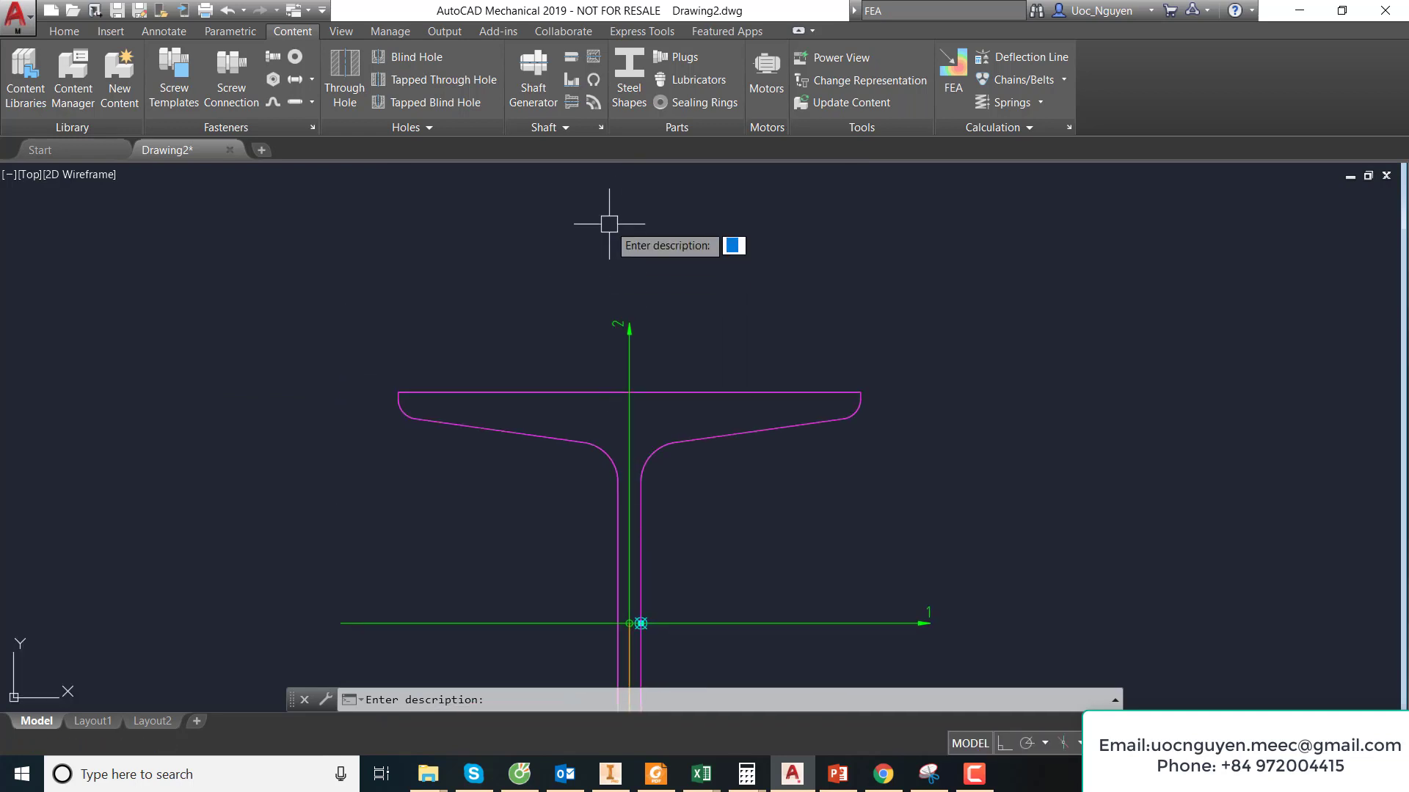
scroll(608, 227, "down", 4)
scroll(639, 289, "up", 4)
key("Return")
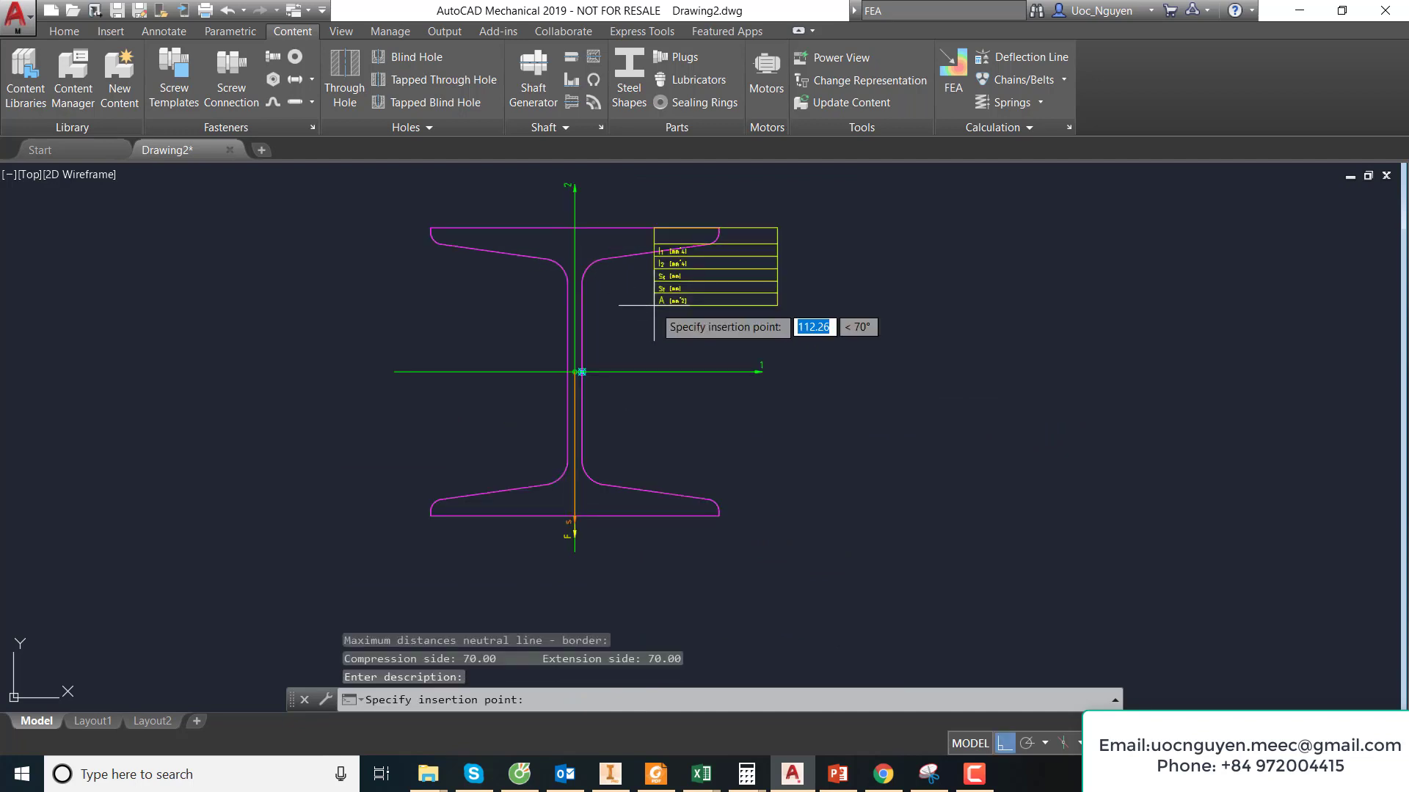
- Place the moment-of-inertia results table to the left of the I-beam
left_click(170, 320)
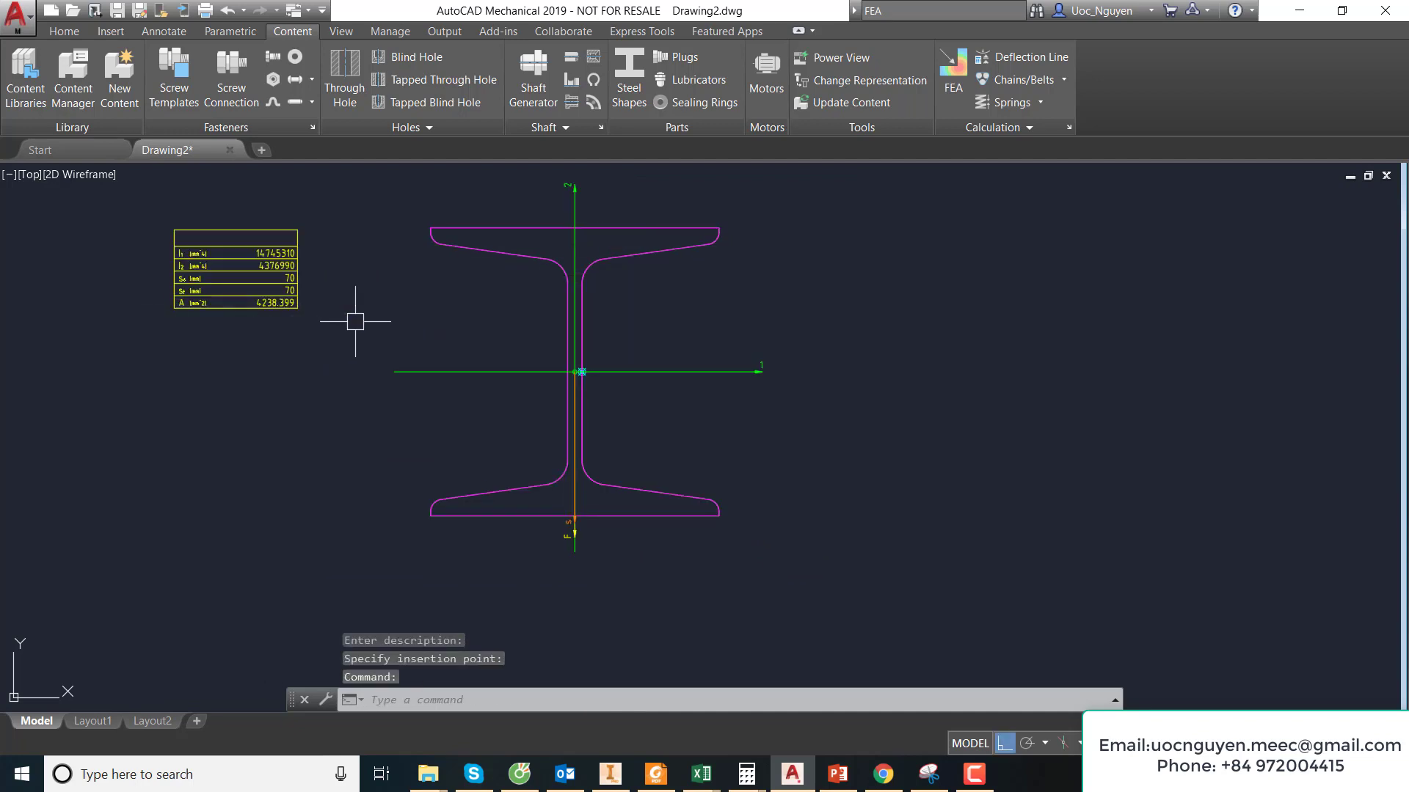
middle_click_drag(356, 314, 714, 396)
scroll(635, 352, "up", 2)
scroll(628, 367, "down", 4)
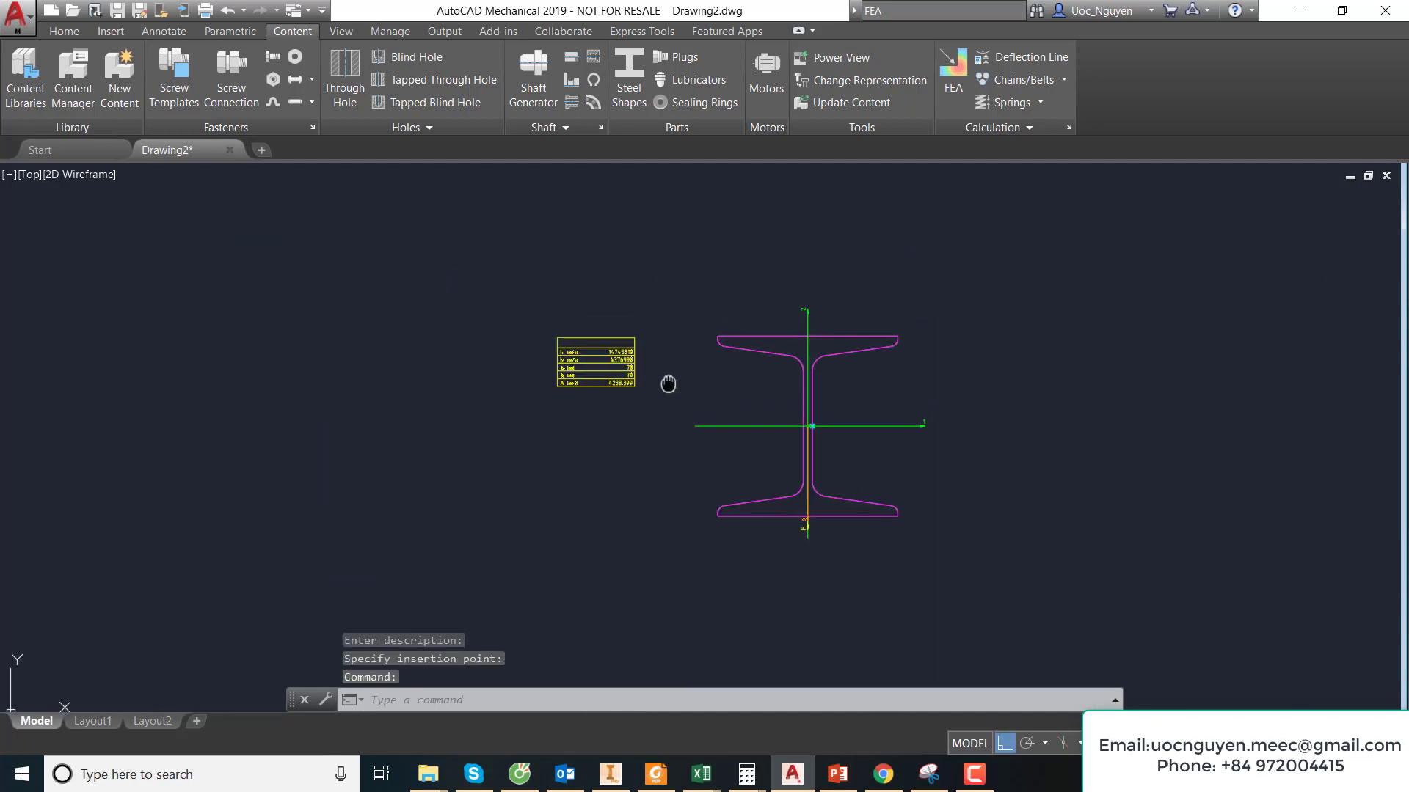
type("sc")
- Scale the results table up by a factor of 3
key("Return")
left_click(667, 409)
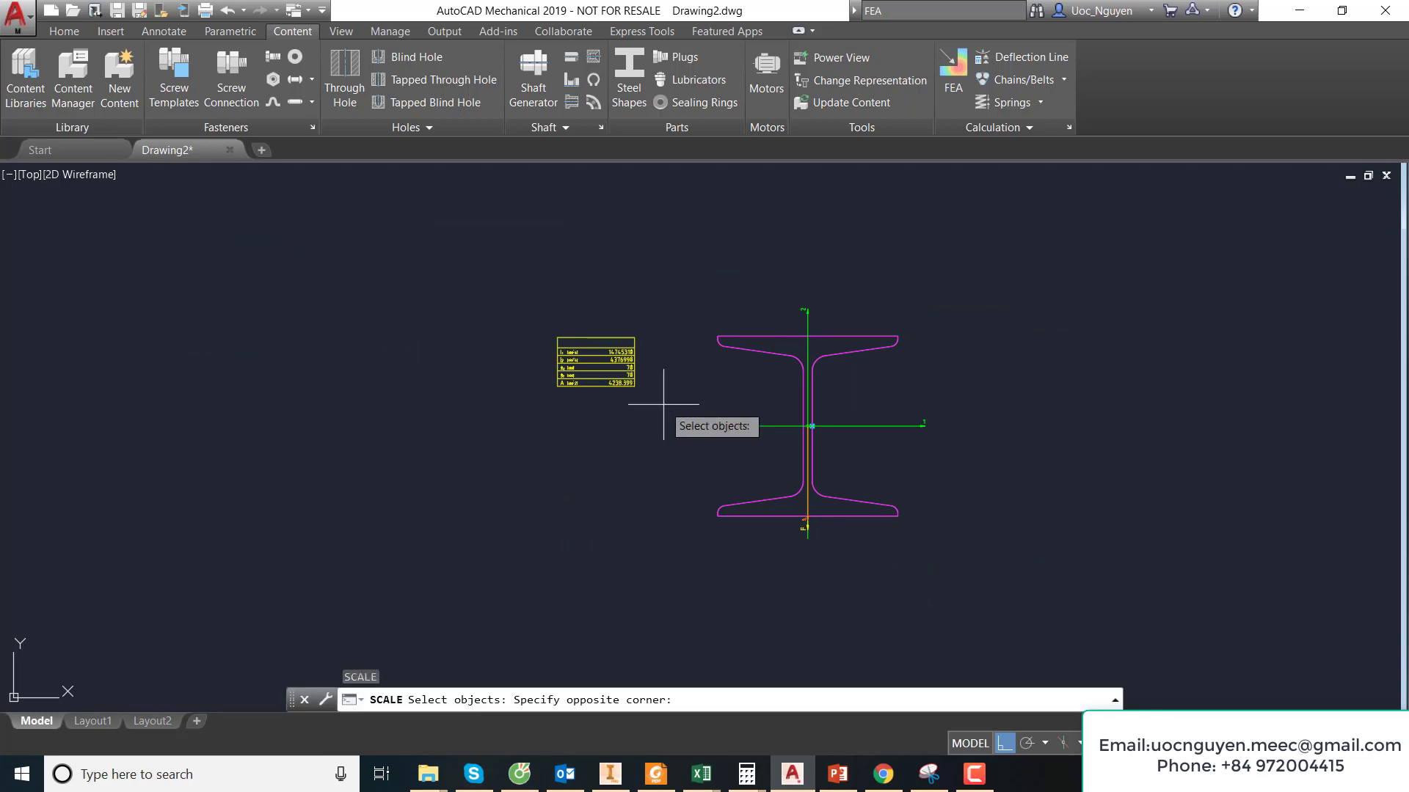
left_click(528, 324)
key("Return")
left_click(524, 321)
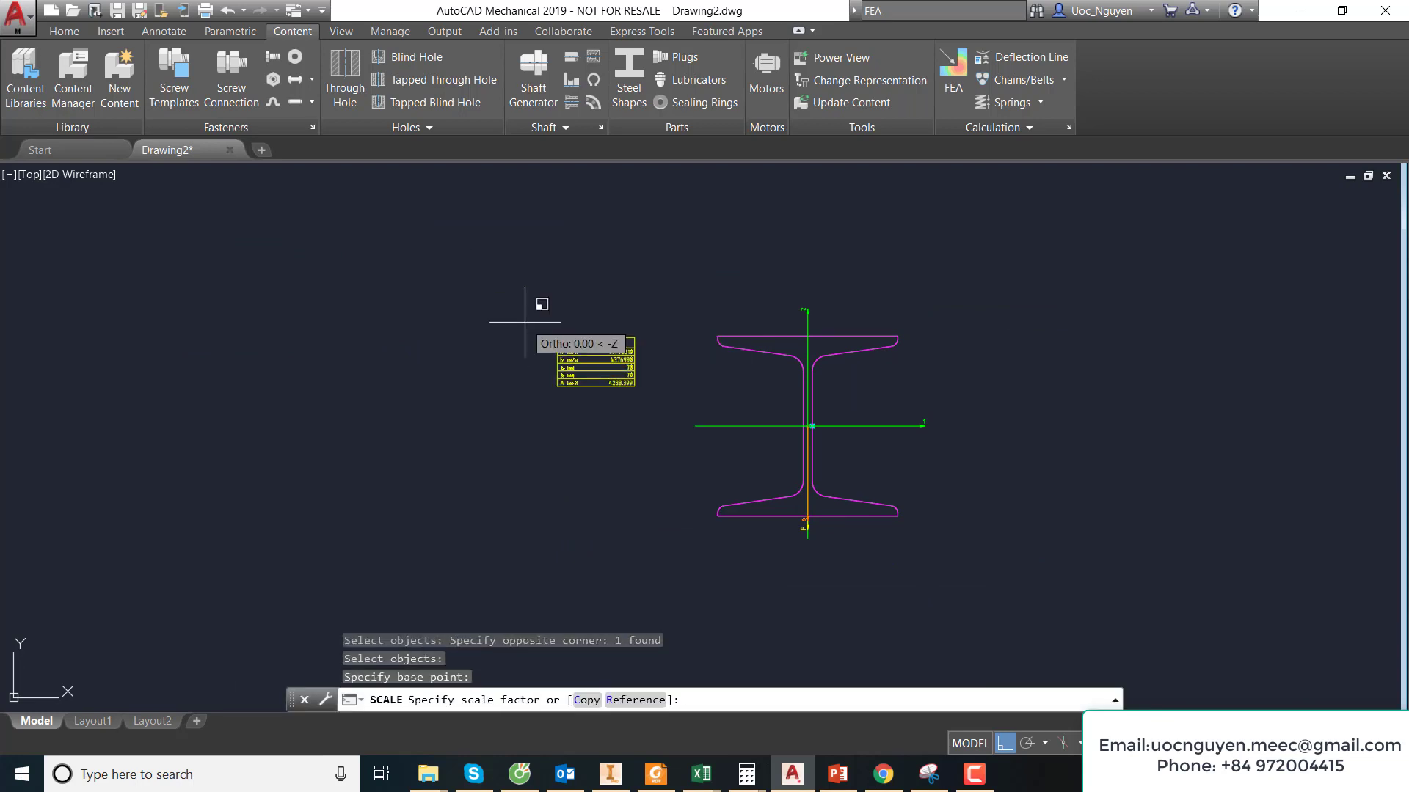
type("3")
key("Return")
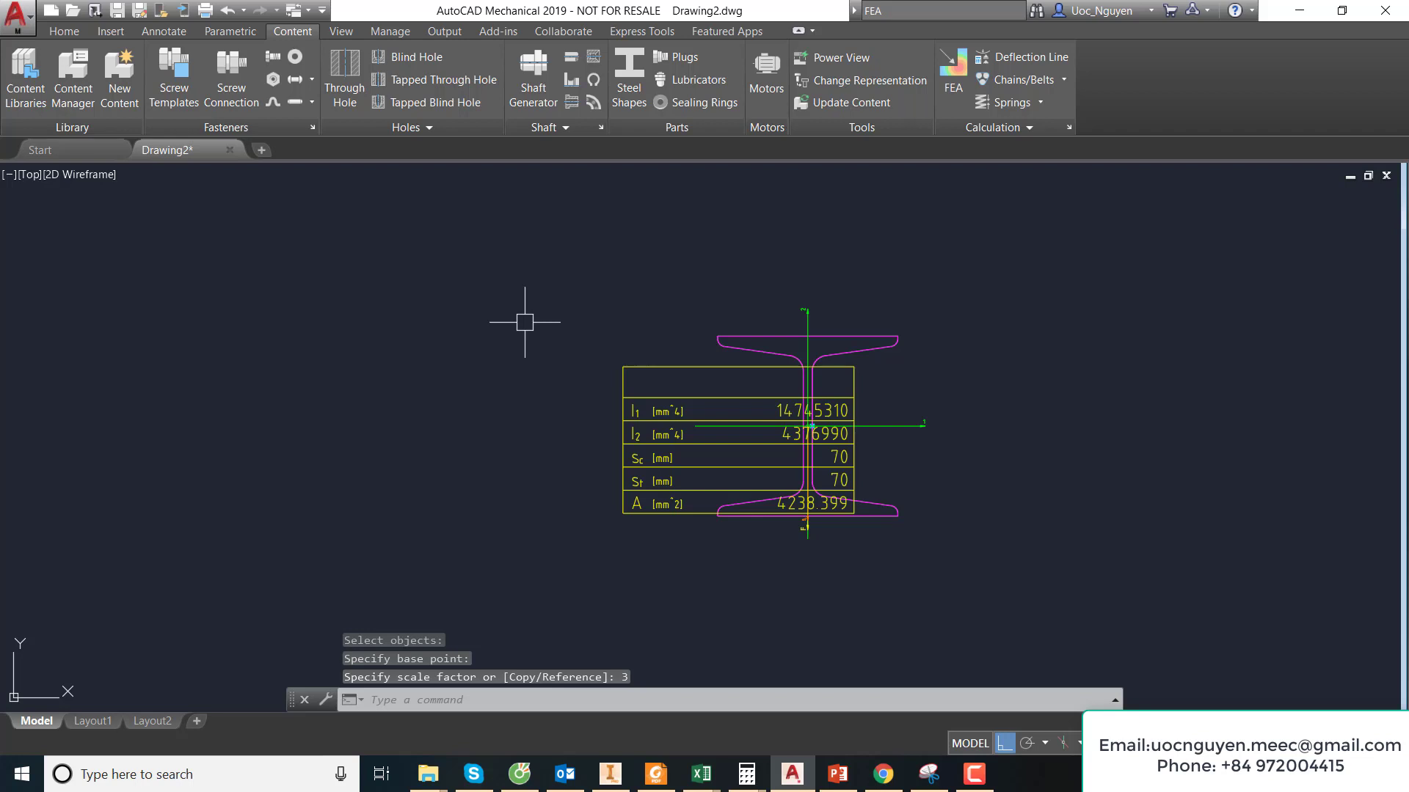
- Move the enlarged table further left of the beam
type("m")
key("Return")
left_click(692, 397)
key("Return")
left_click(664, 279)
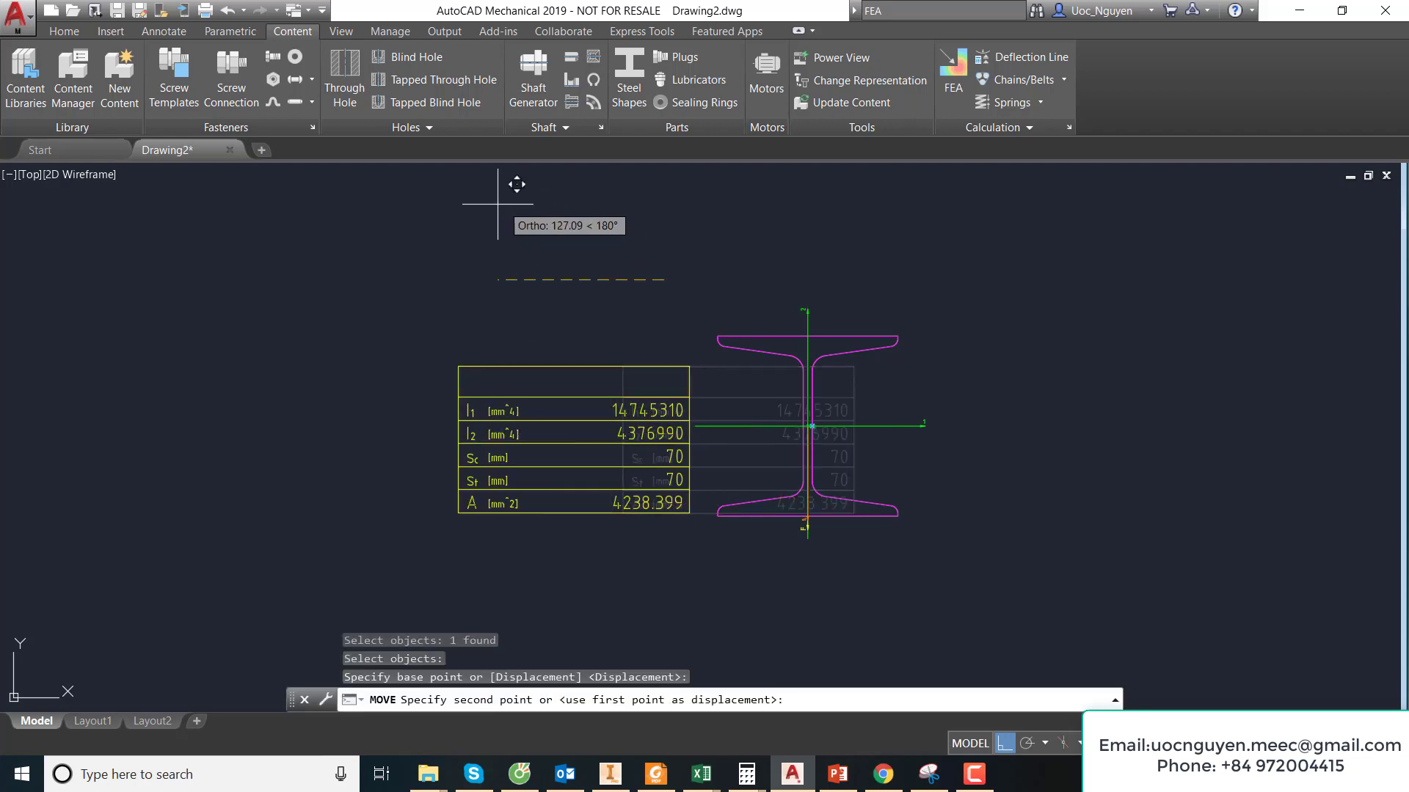
left_click(459, 209)
- Reposition the table to its final spot just left of the section, then zoom out
type("m")
key("Return")
left_click(554, 353)
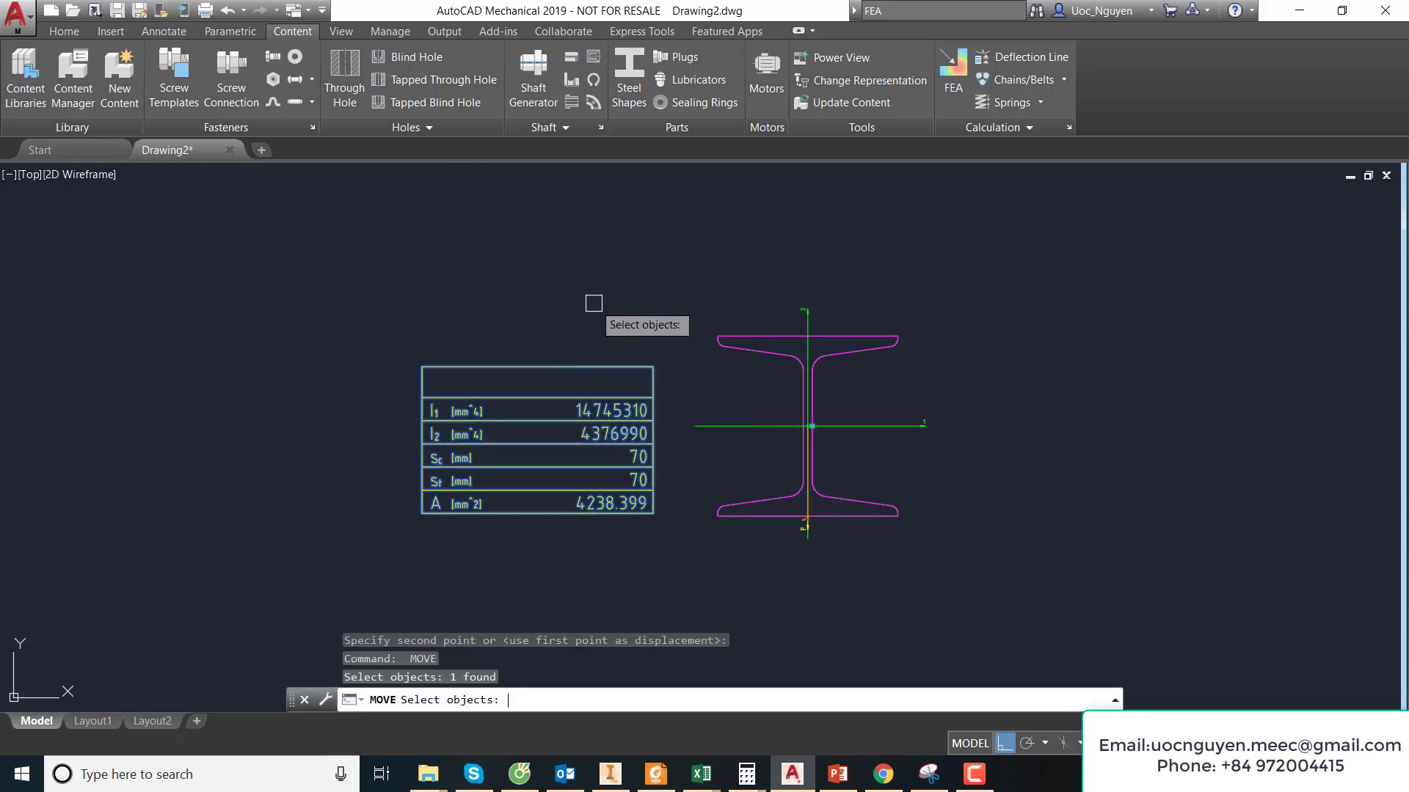
key("Return")
left_click(596, 276)
left_click(587, 242)
scroll(617, 264, "down", 1)
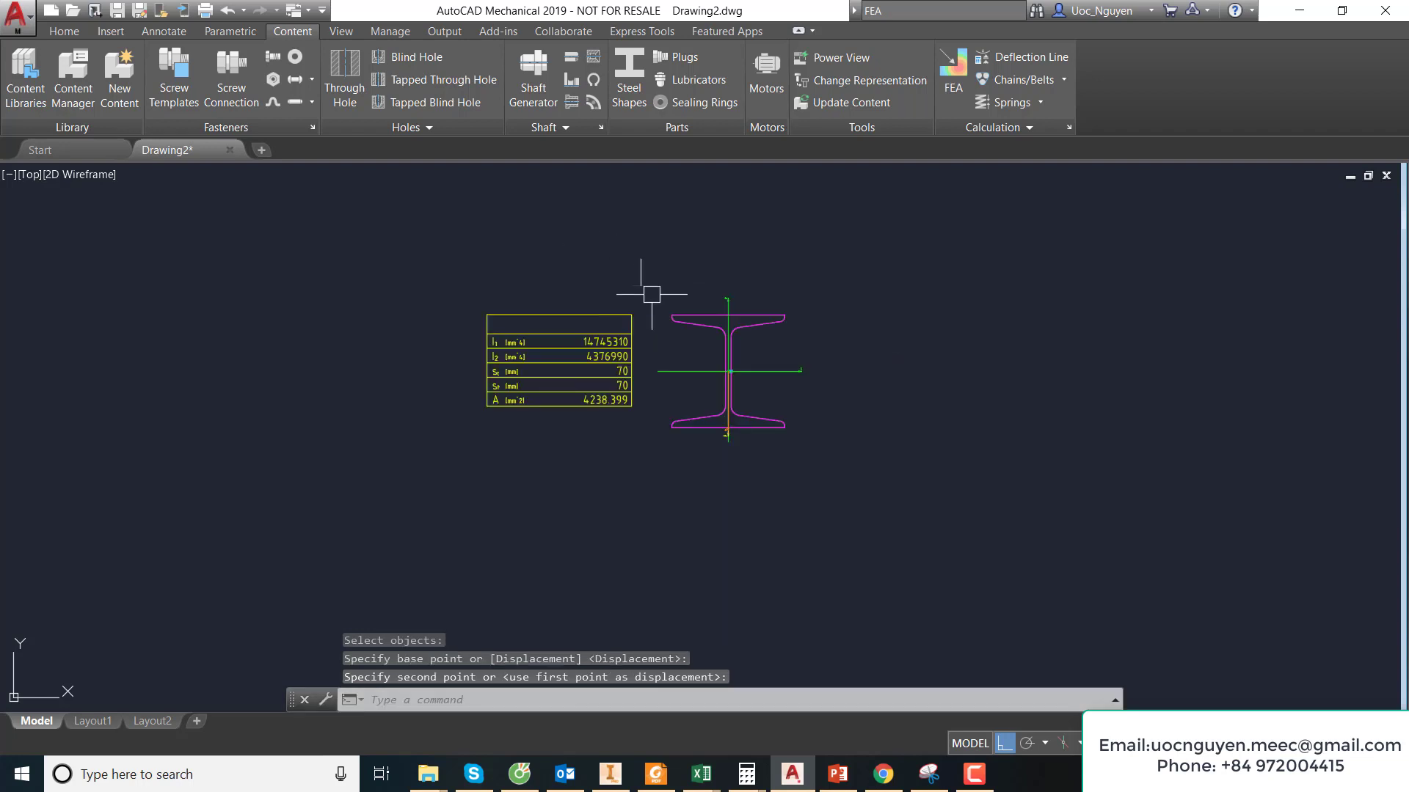
scroll(661, 309, "up", 3)
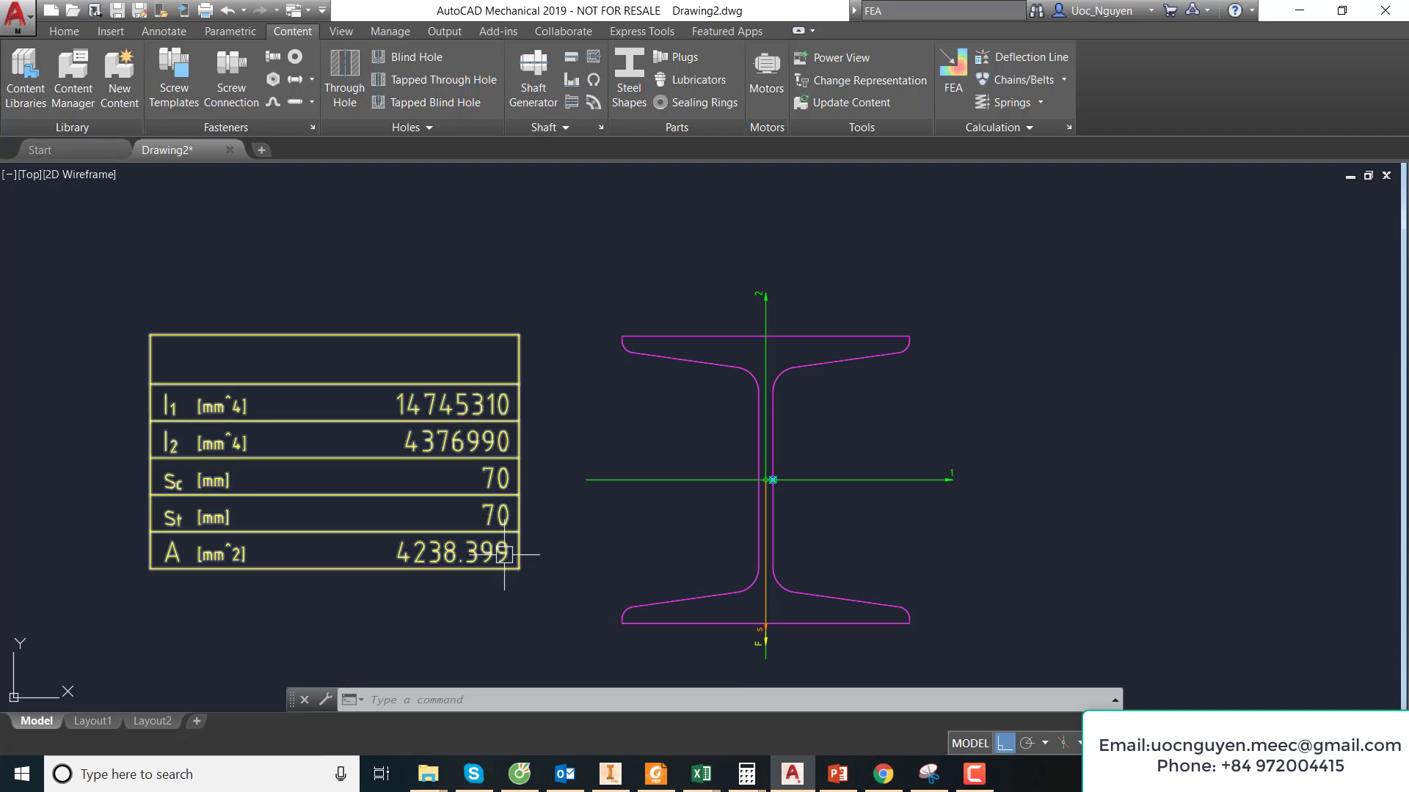
scroll(553, 377, "down", 5)
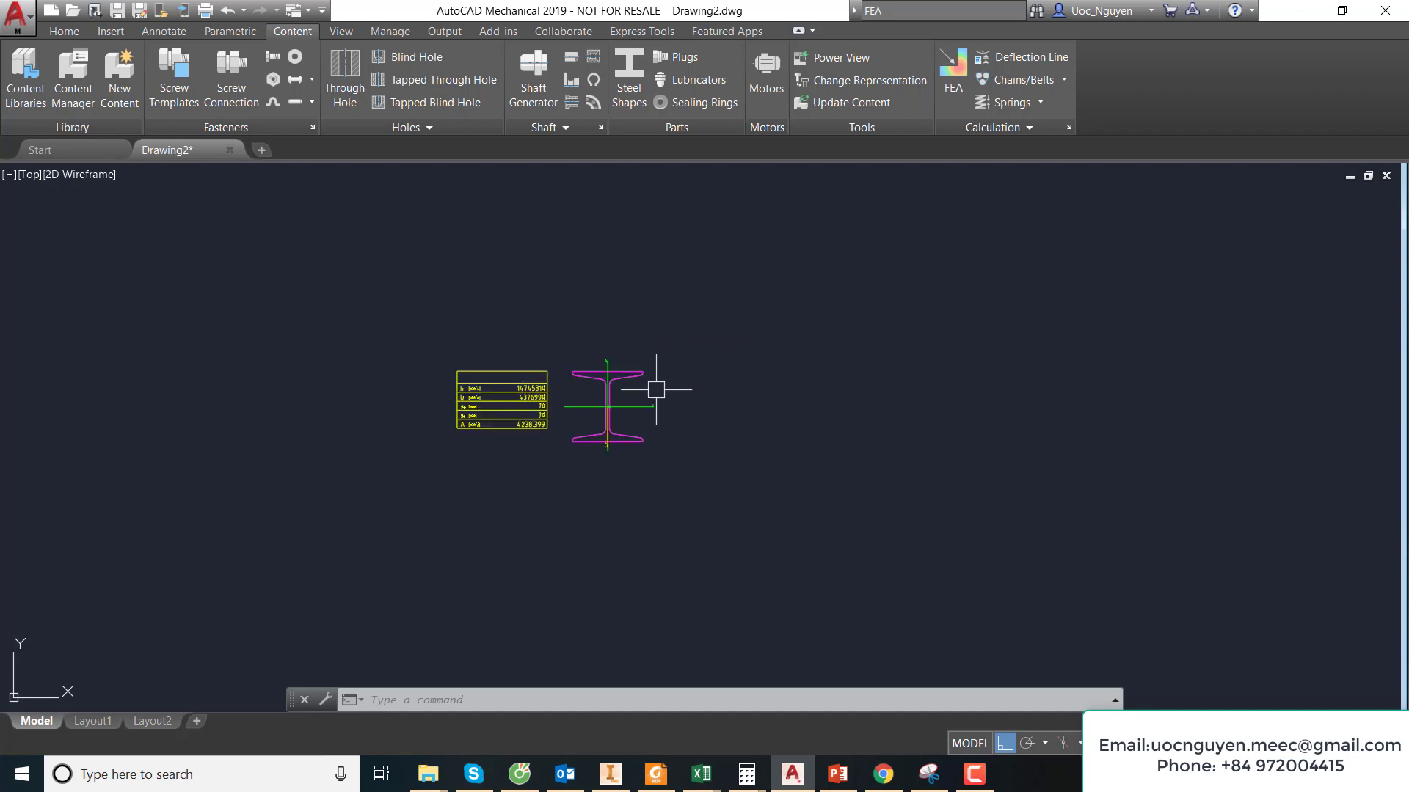
- Undo the results table and inertia axes, leaving the bare I-beam outline, then start Power View
scroll(606, 413, "up", 2)
type("U")
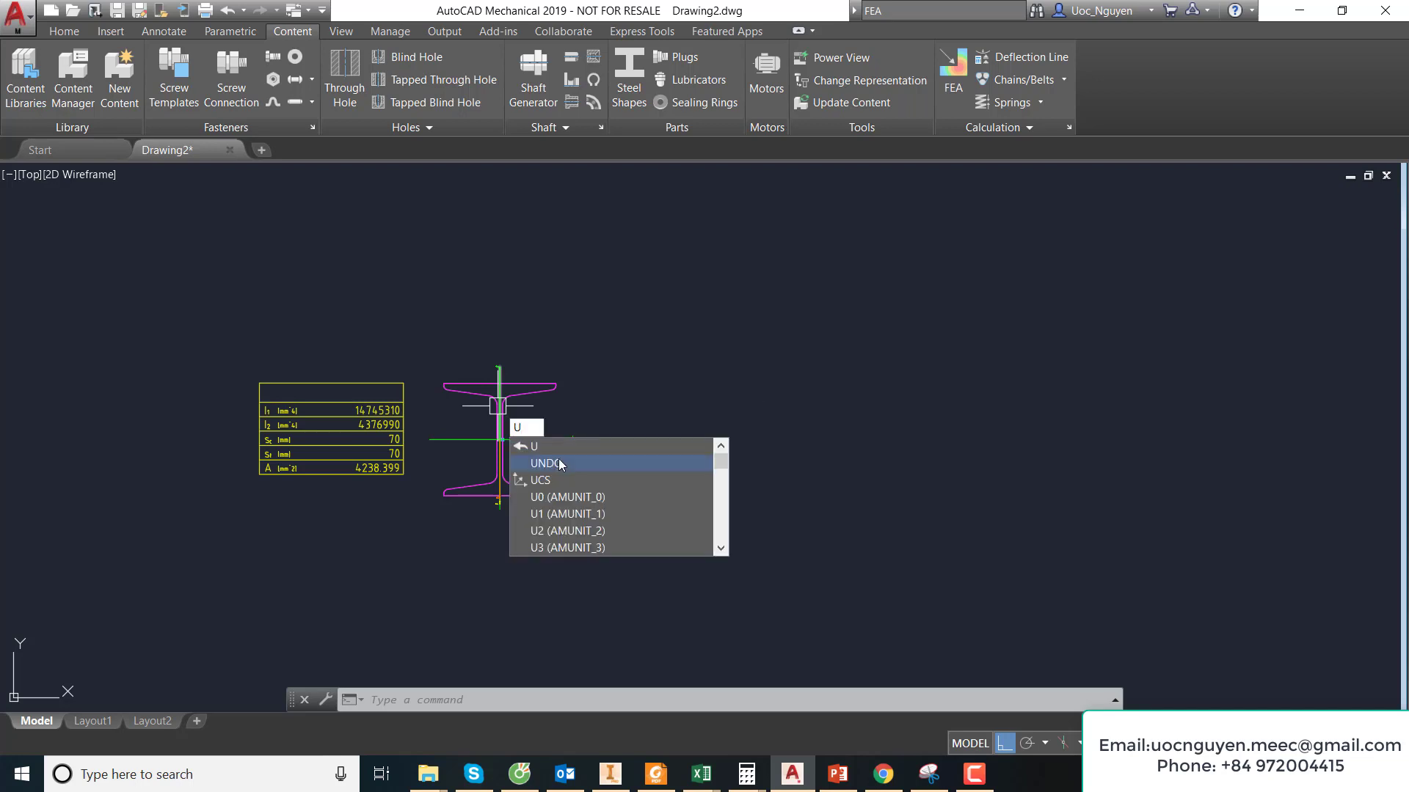
left_click(559, 462)
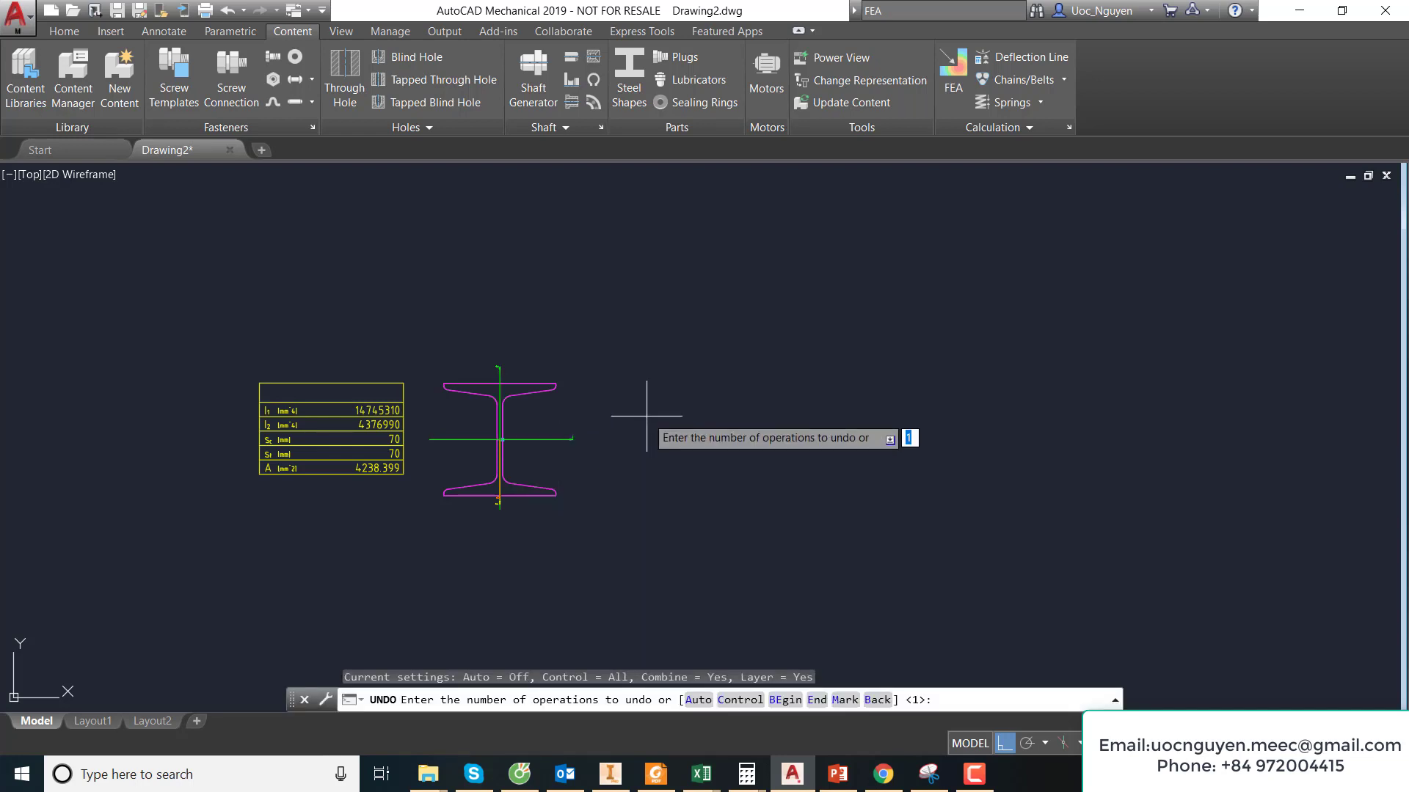
key("Return")
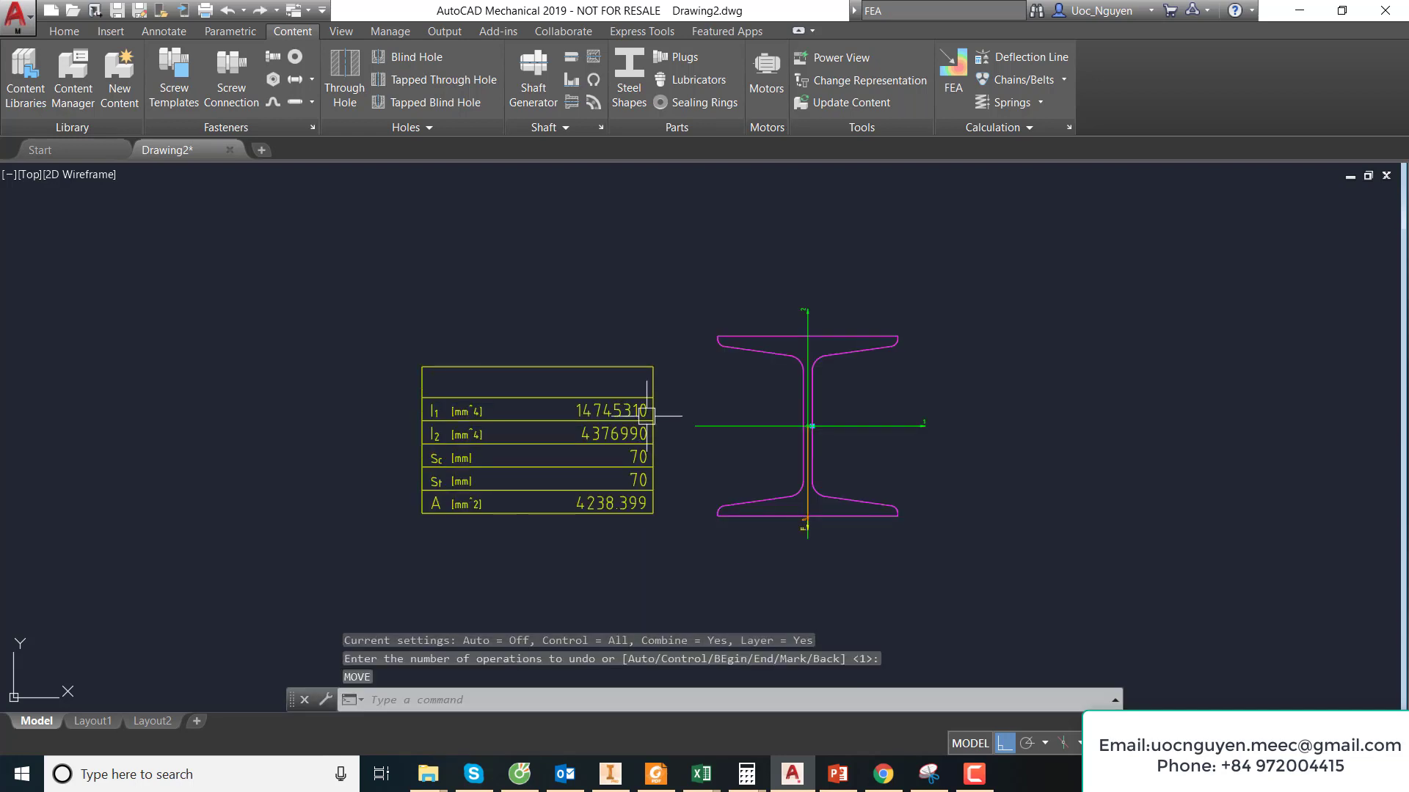
key("Return")
key("Return")
key("Return")
key("Return")
key("Return")
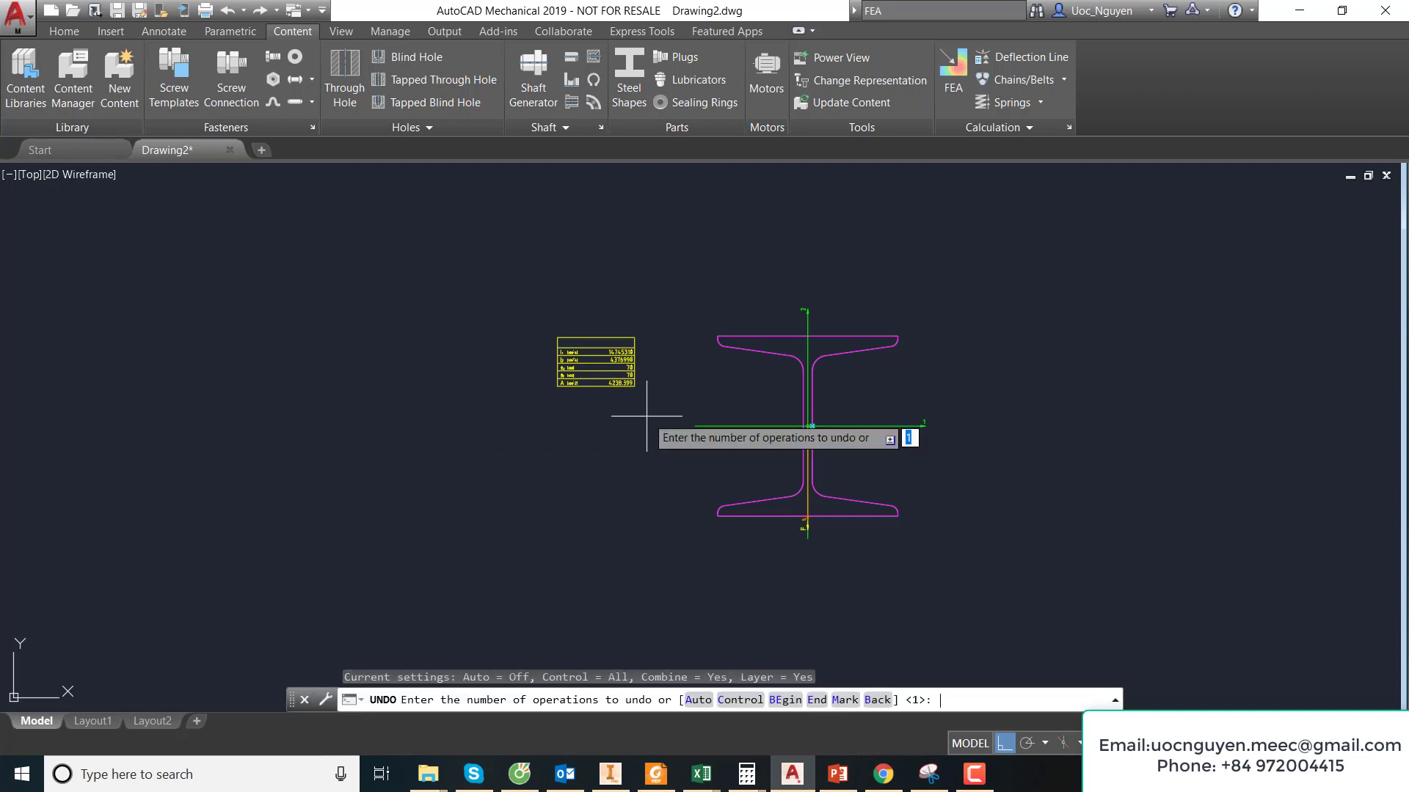
key("Return")
key("Return")
key("Return")
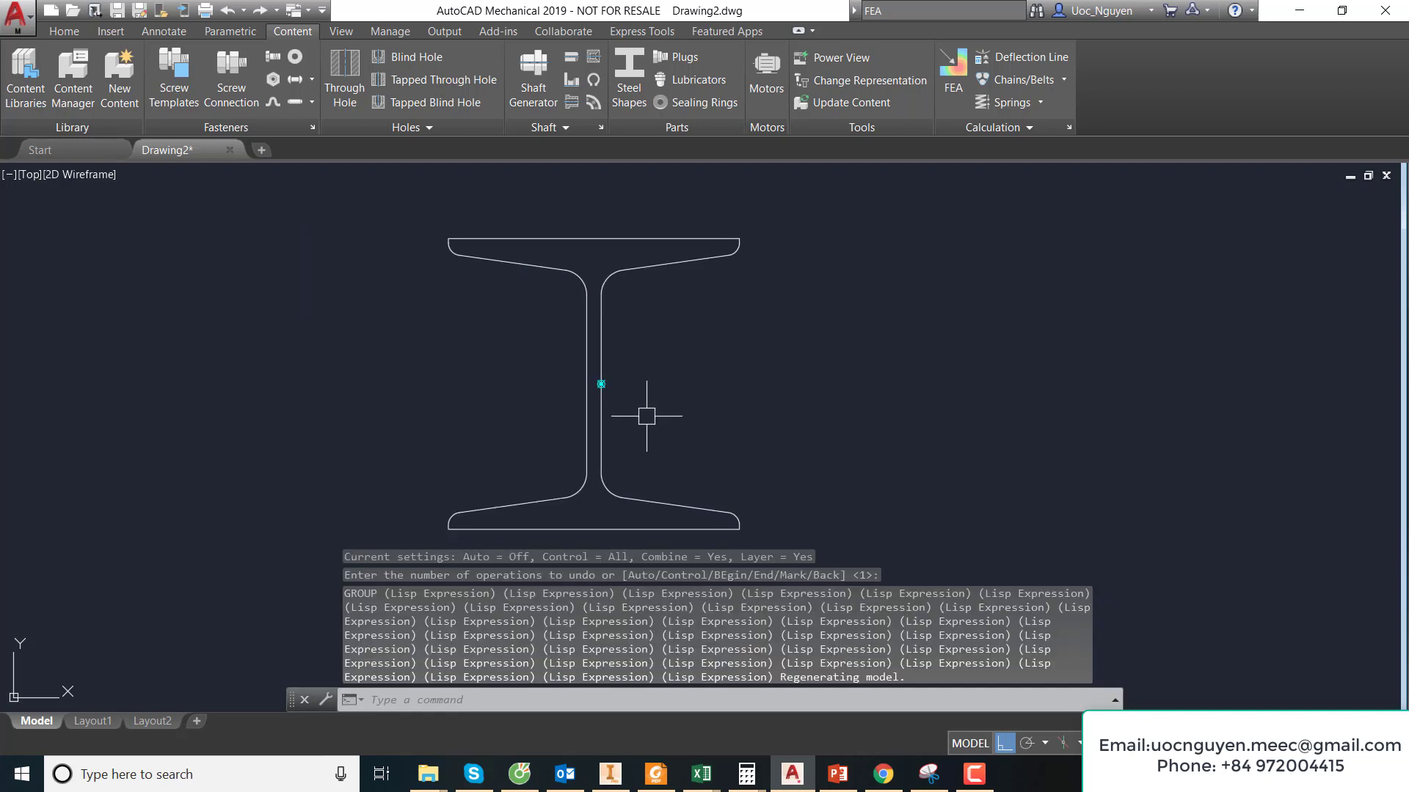
scroll(647, 416, "down", 1)
scroll(647, 418, "down", 1)
key("Escape")
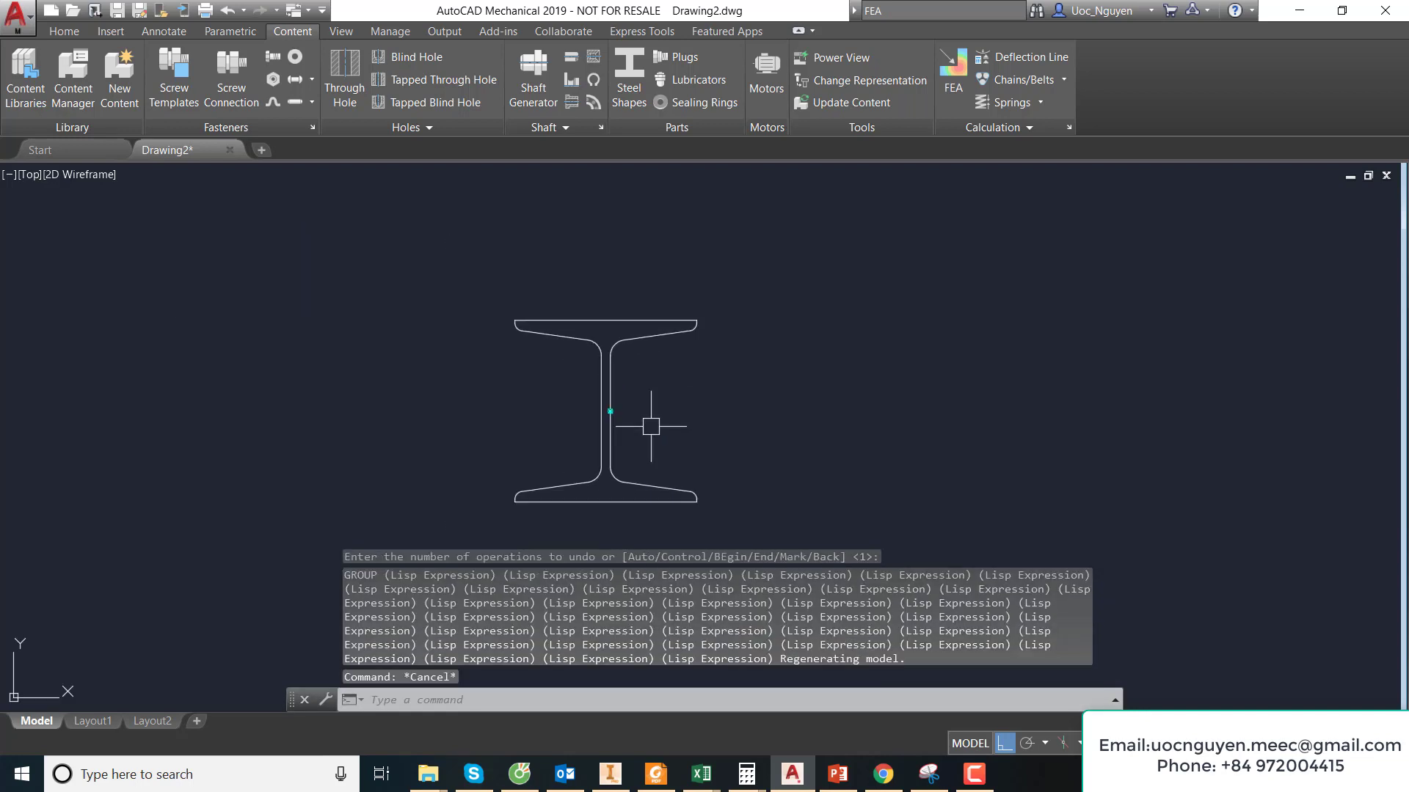
left_click(842, 60)
- Insert the ISO 657/16 Right Side view at 0° to the right of the I-beam section
left_click(611, 394)
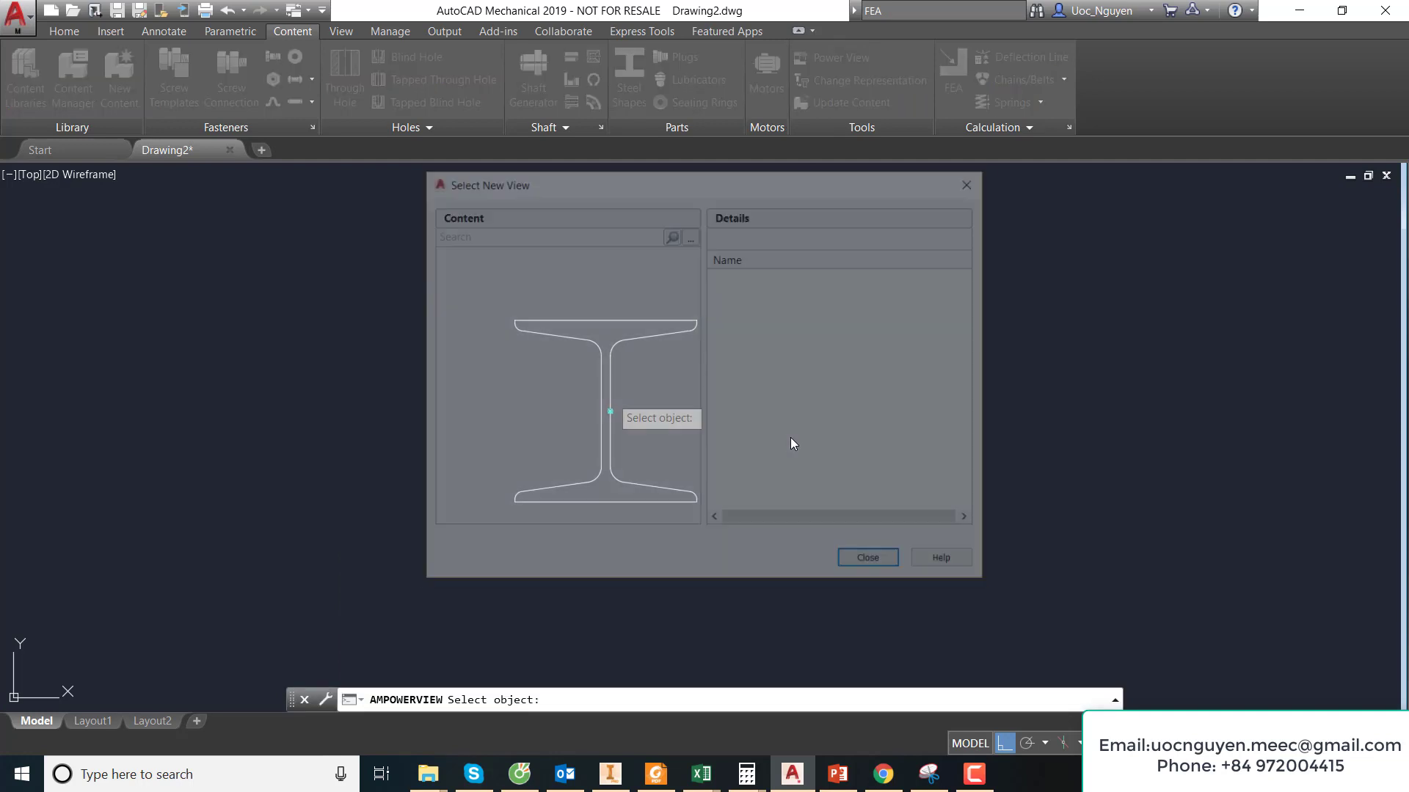
double_click(758, 315)
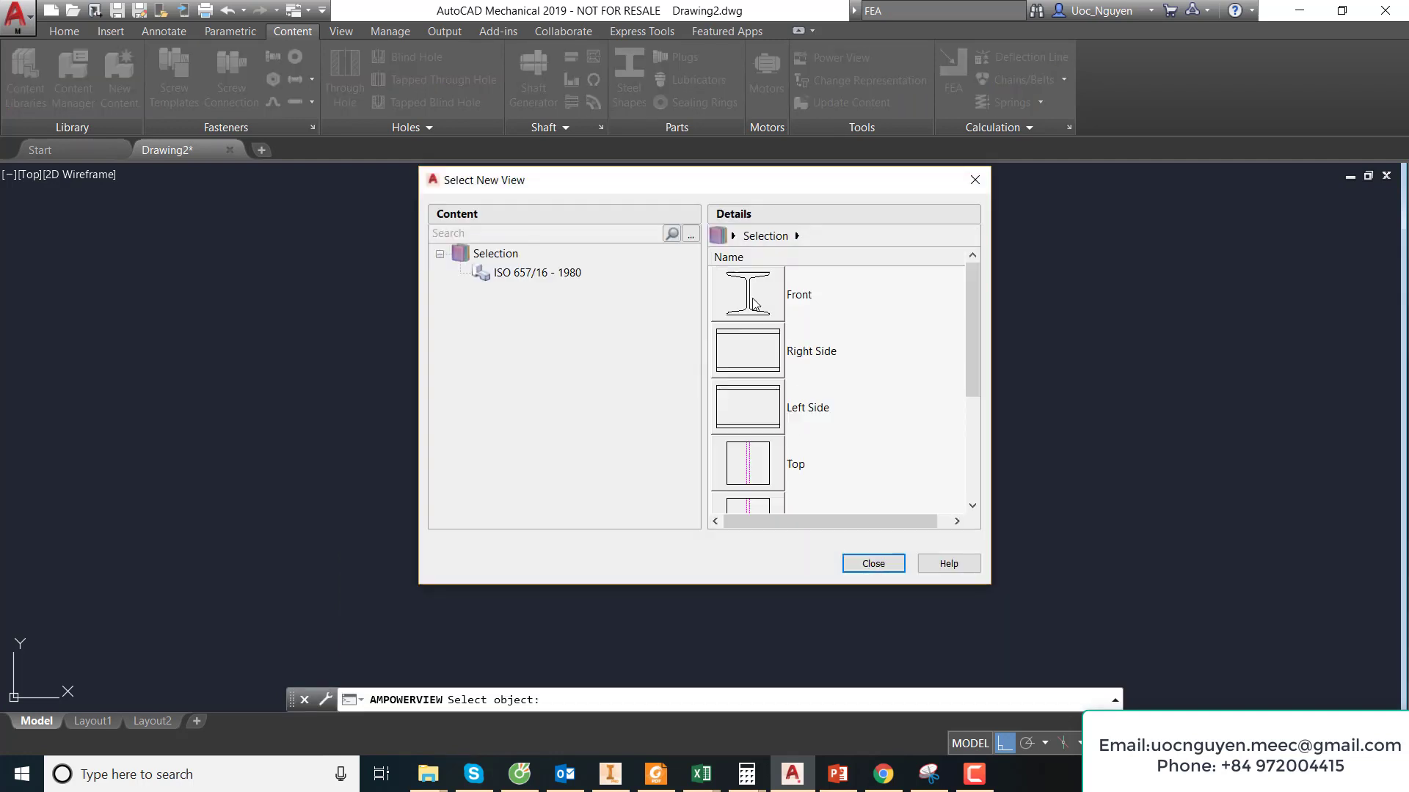
double_click(761, 355)
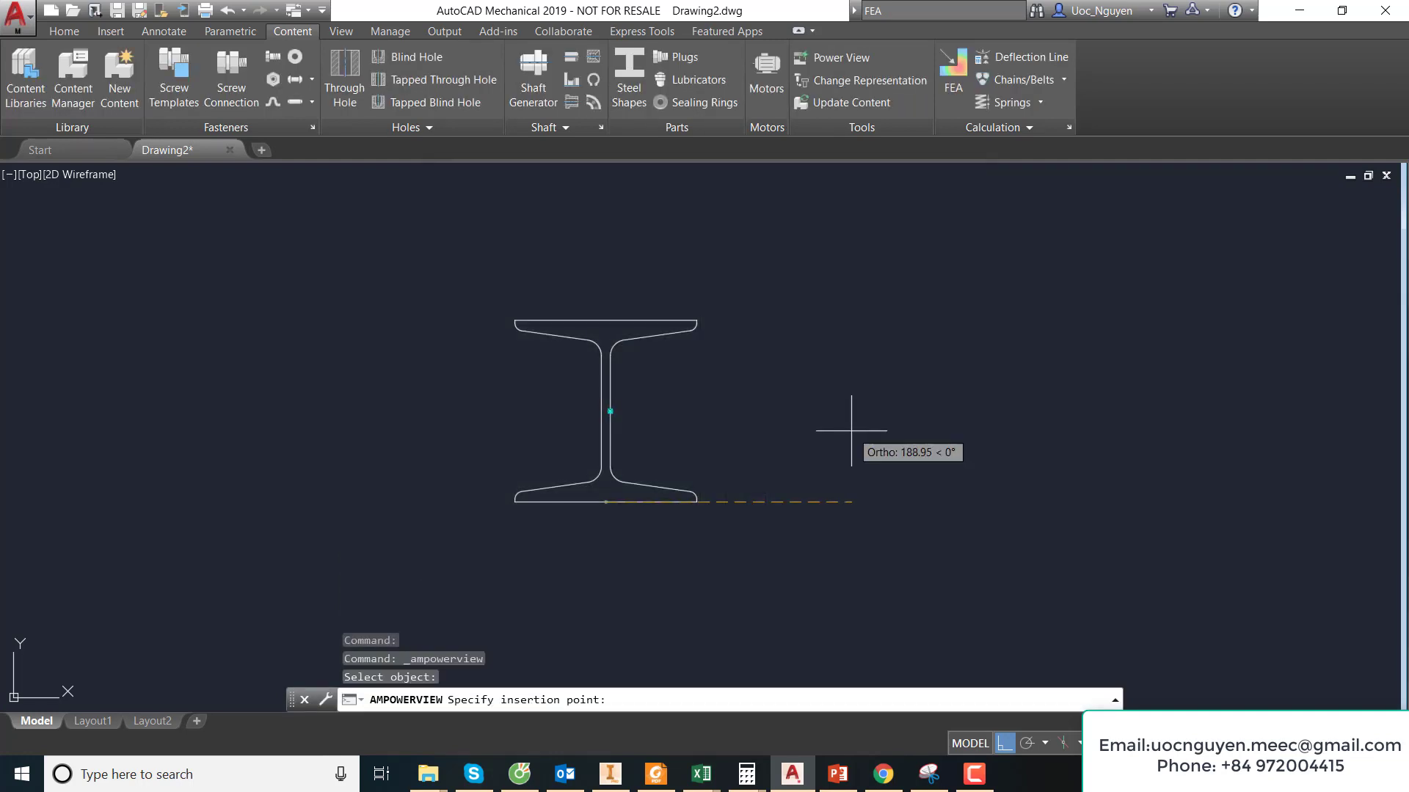
left_click(842, 502)
scroll(636, 499, "down", 3)
left_click(802, 503)
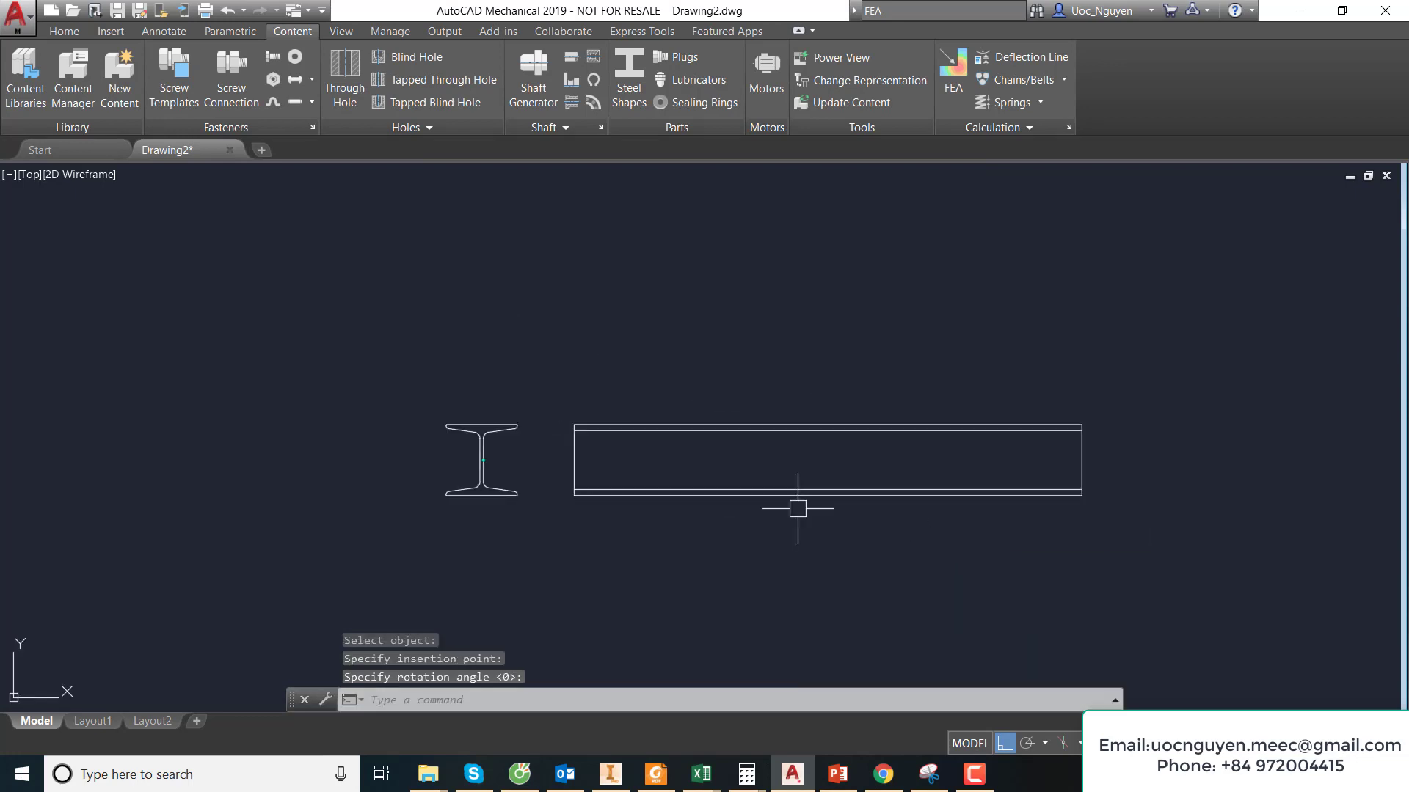
scroll(535, 474, "up", 2)
middle_click_drag(534, 472, 664, 443)
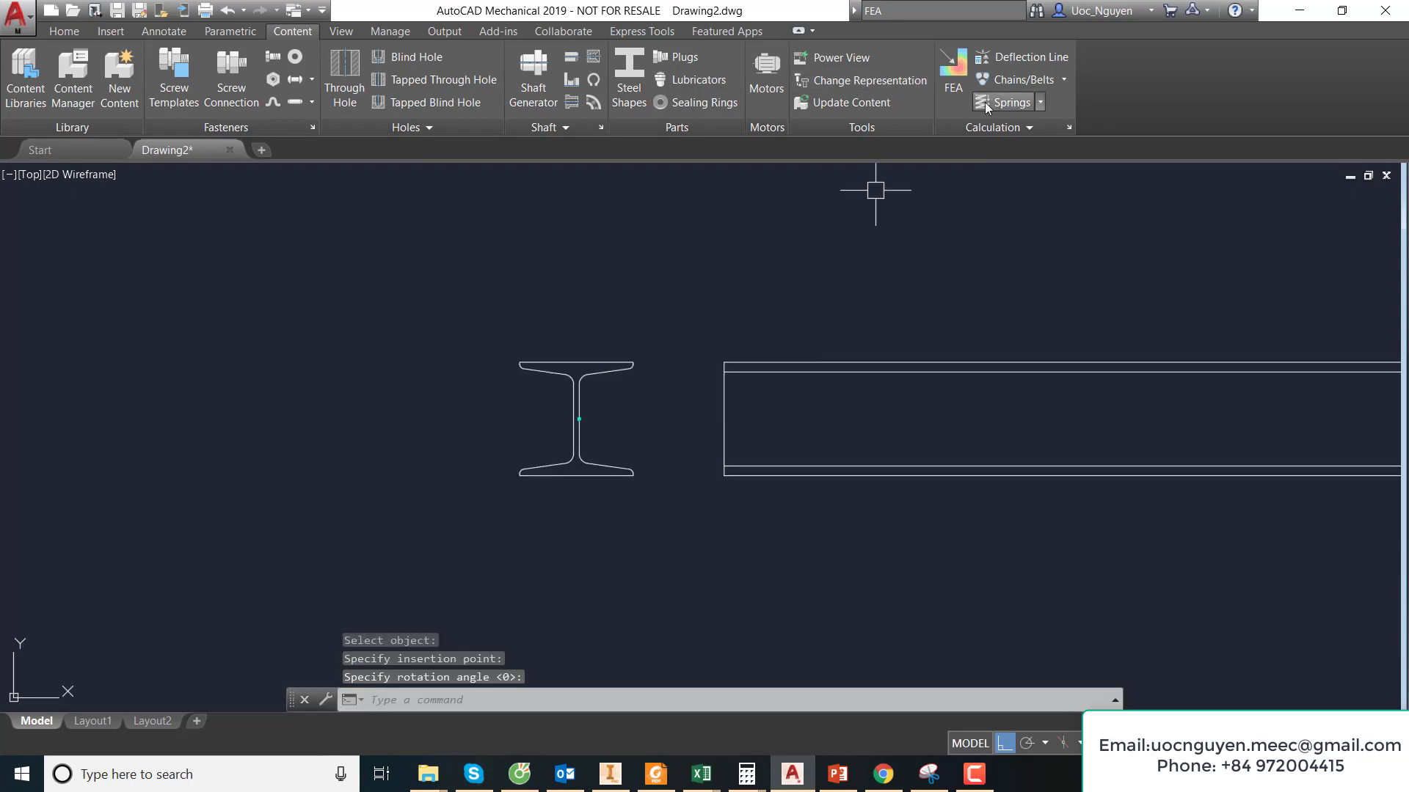
- Calculate the I-beam's moment of inertia with a vertical load direction and place its table left of the section
left_click(1009, 130)
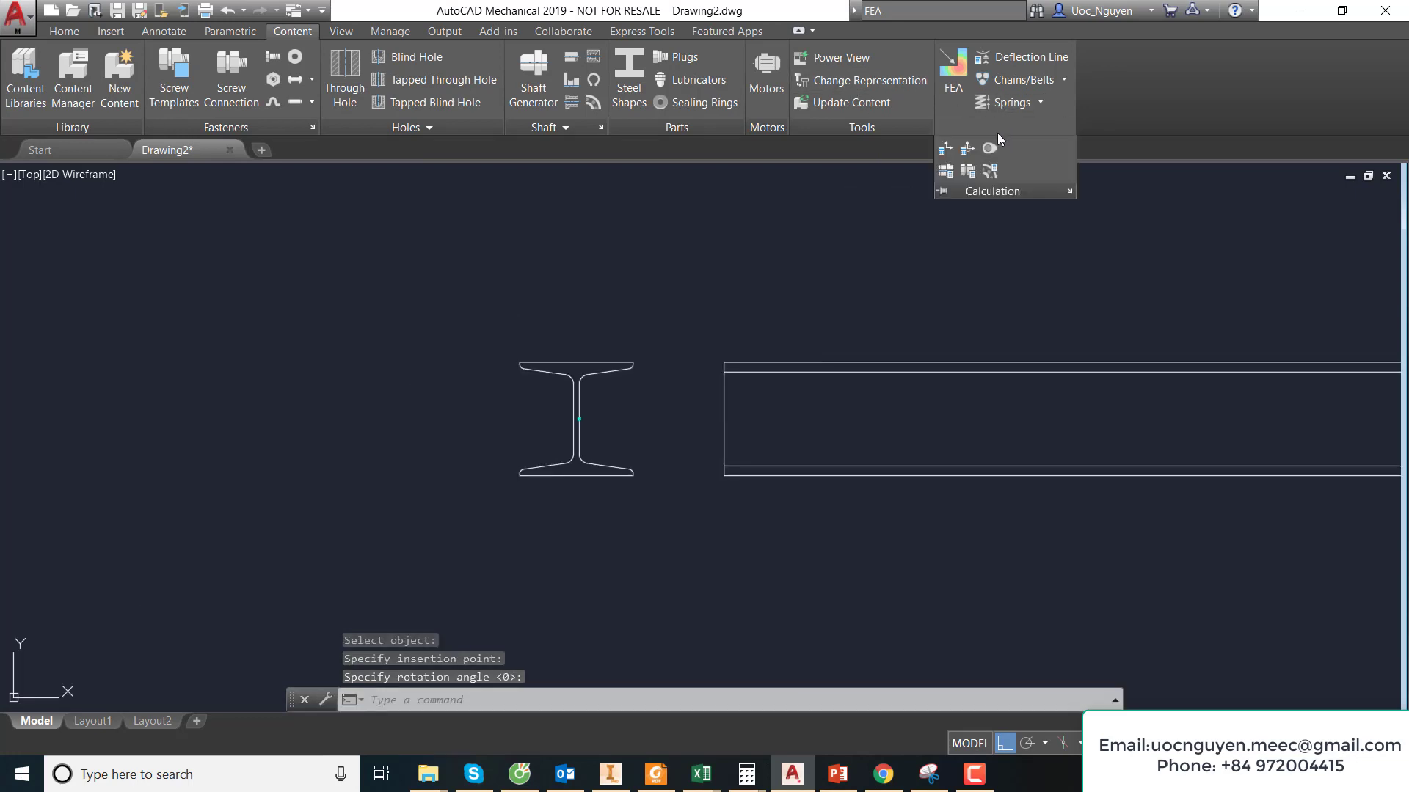
left_click(945, 148)
left_click(563, 372)
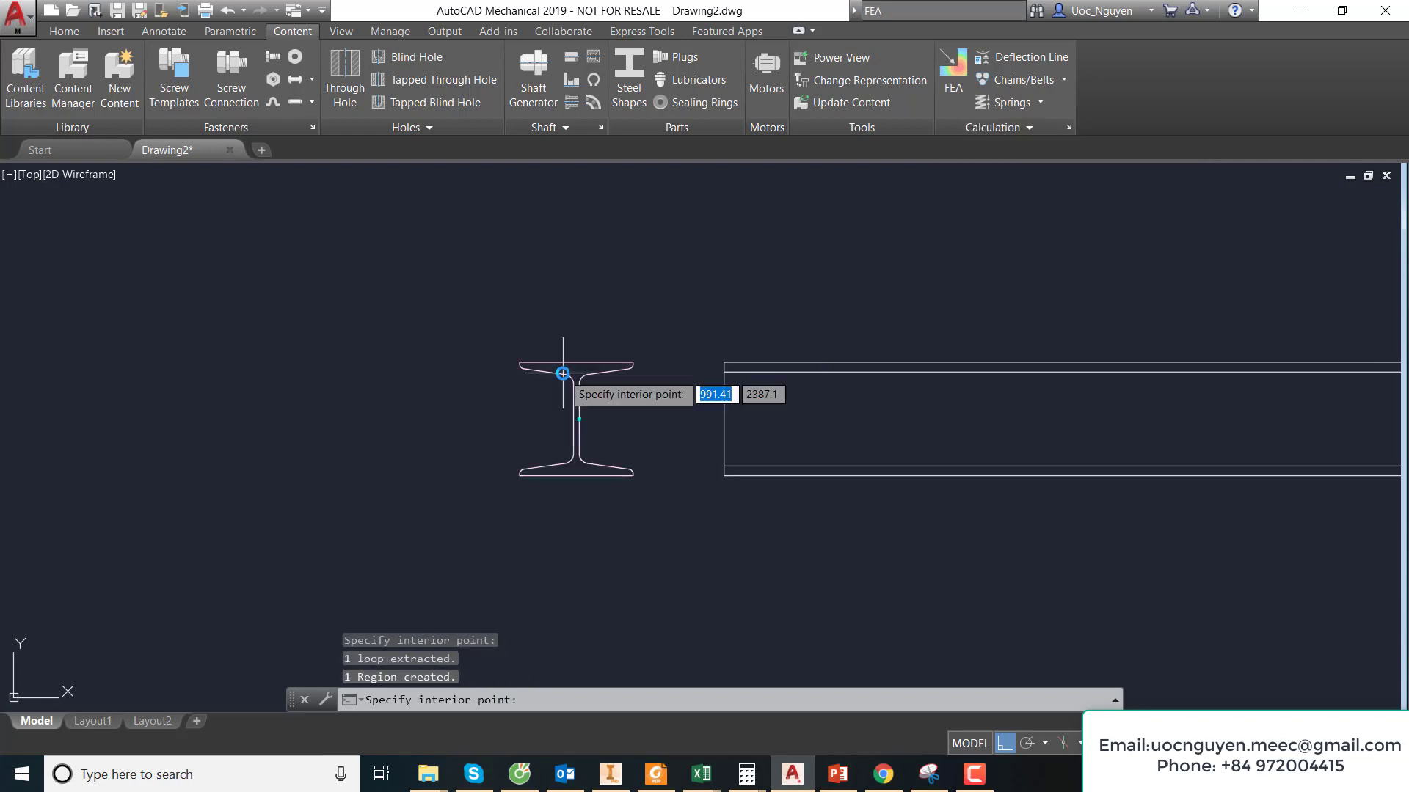
left_click(602, 419)
key("F8")
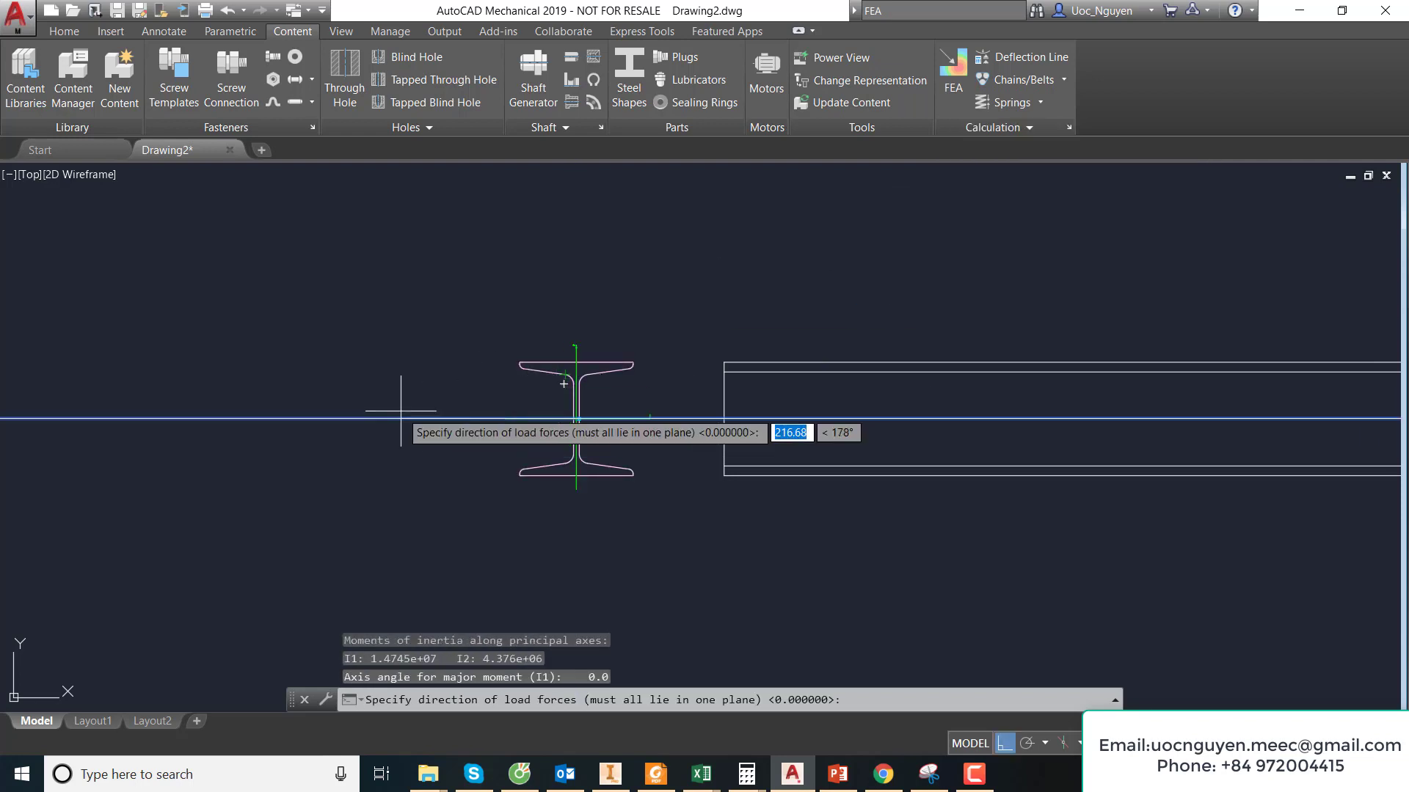
left_click(565, 502)
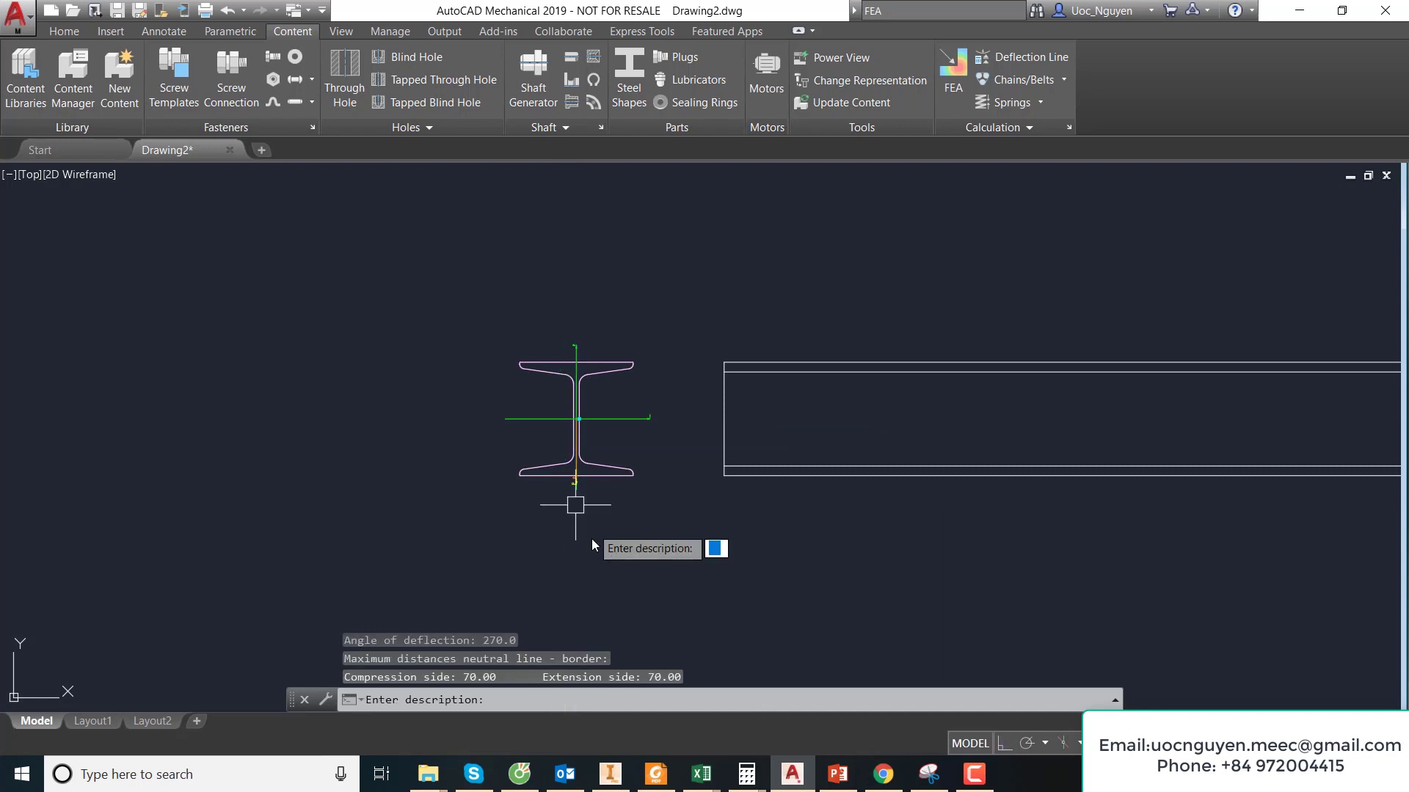
key("Return")
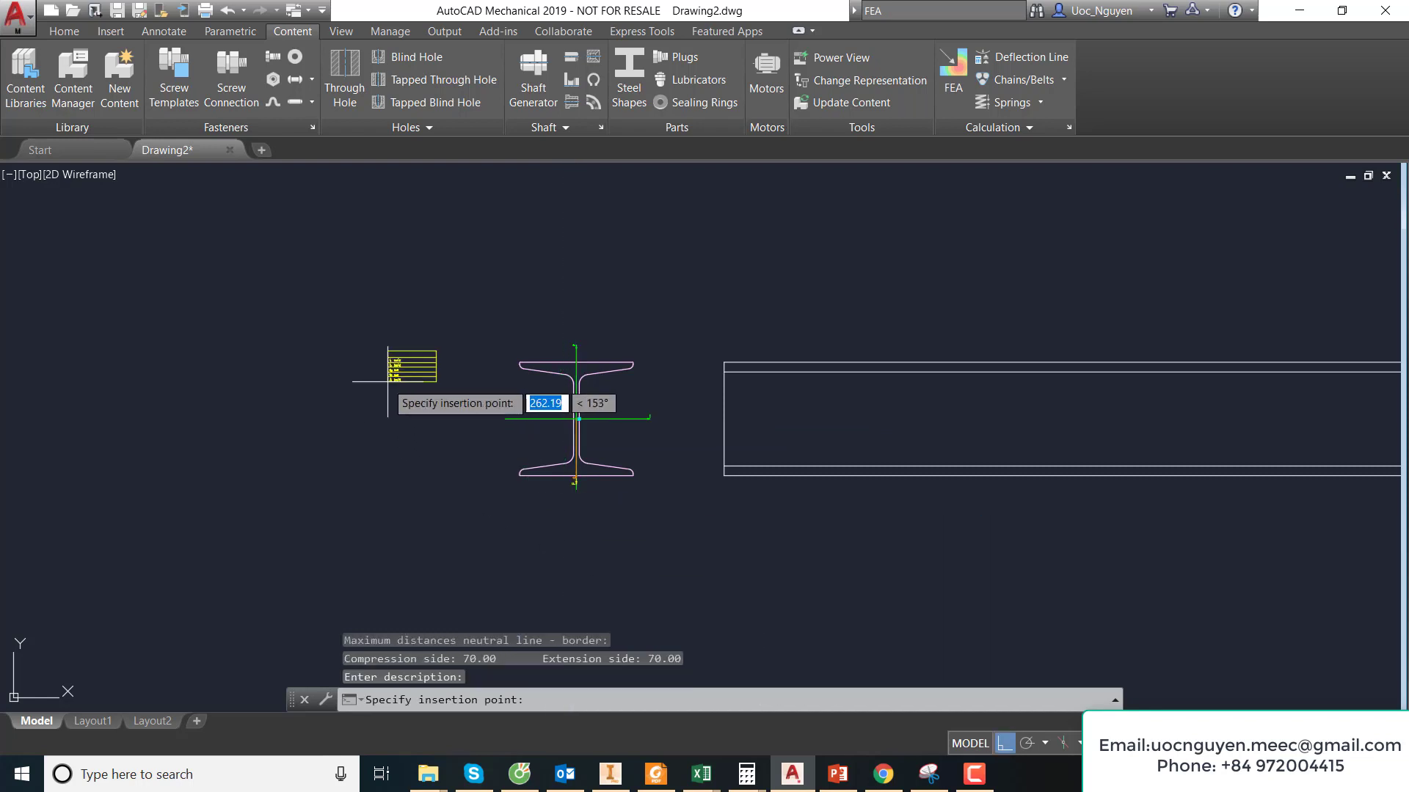
left_click(366, 415)
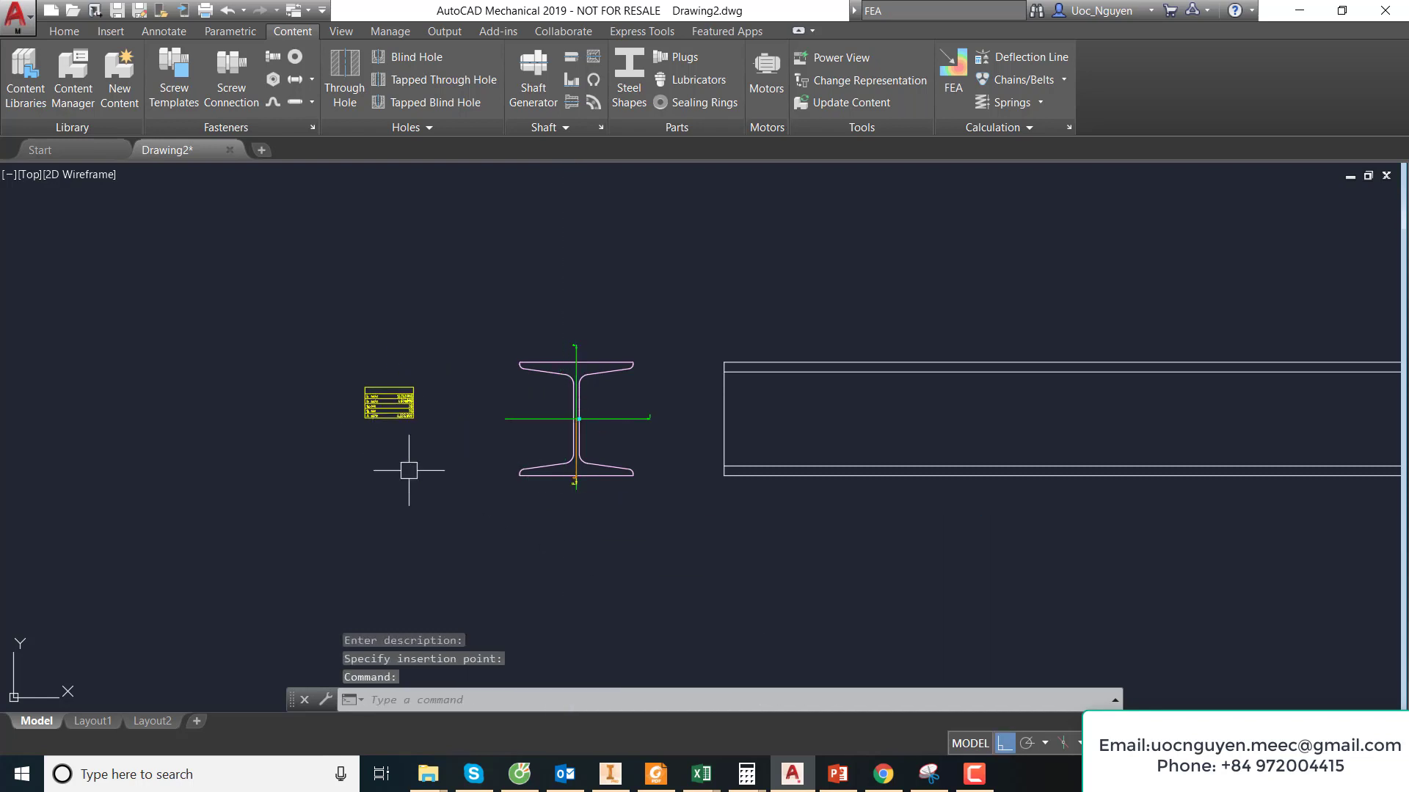
key("Escape")
- Scale the moment-of-inertia table up by a factor of 3
key("Return")
left_click(437, 462)
left_click(283, 339)
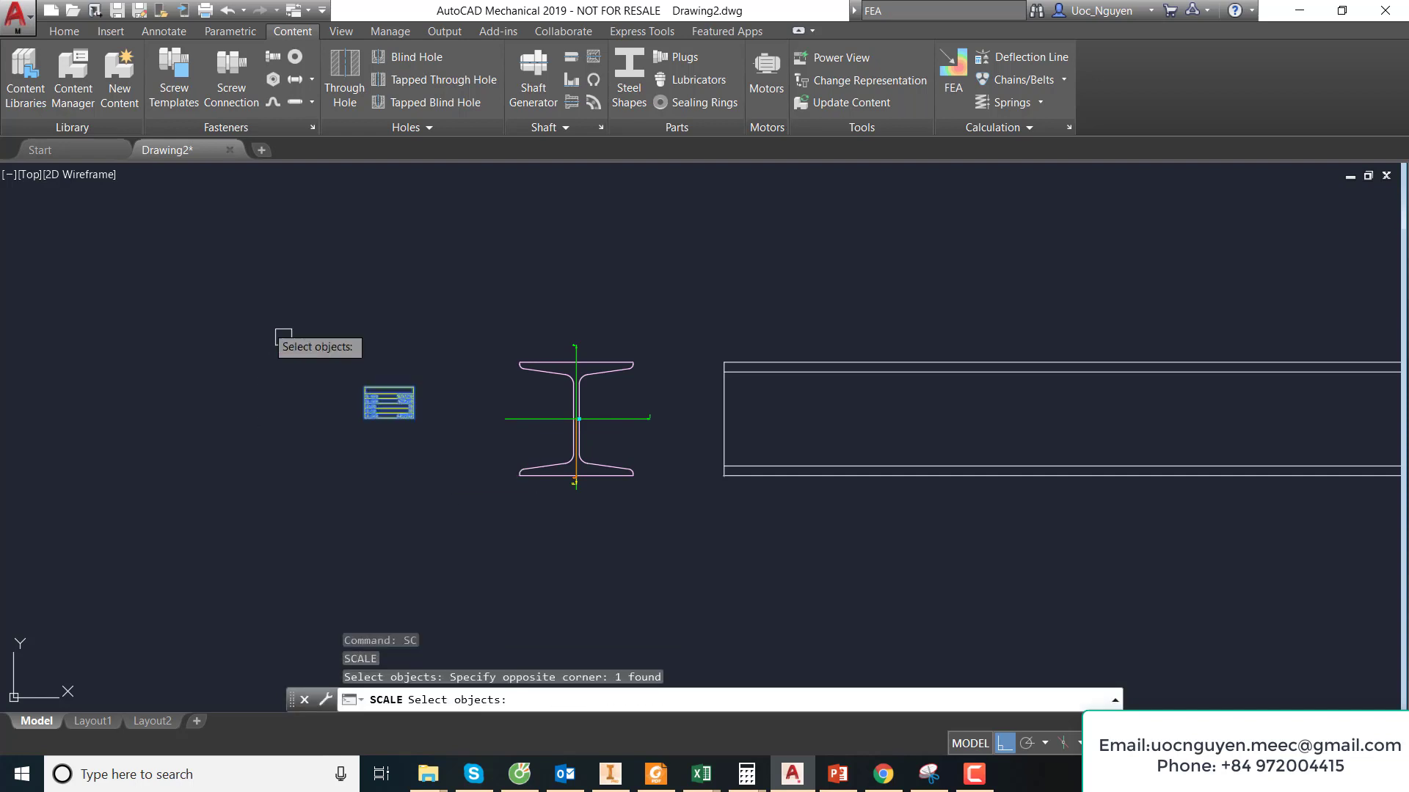
key("Return")
left_click(352, 377)
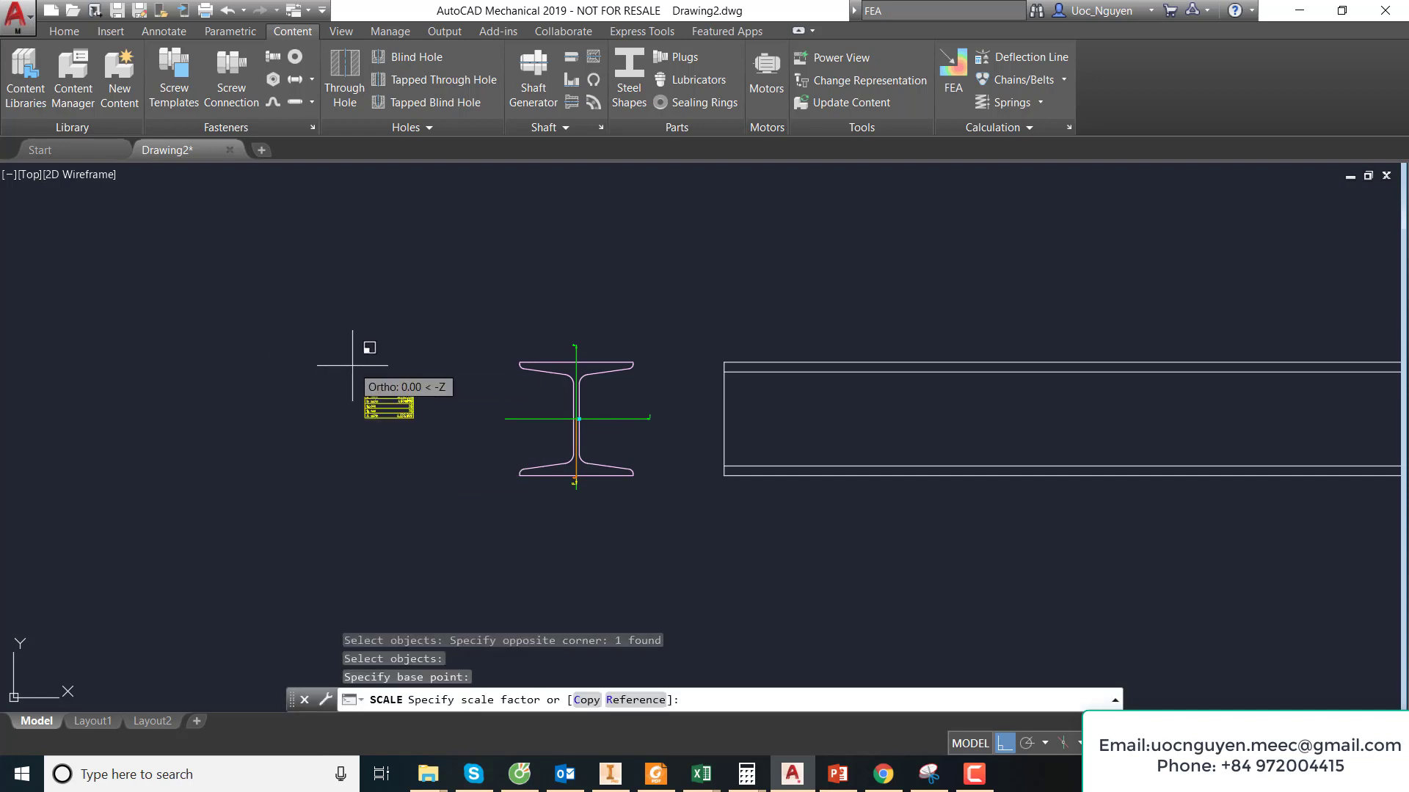
type("3")
key("Return")
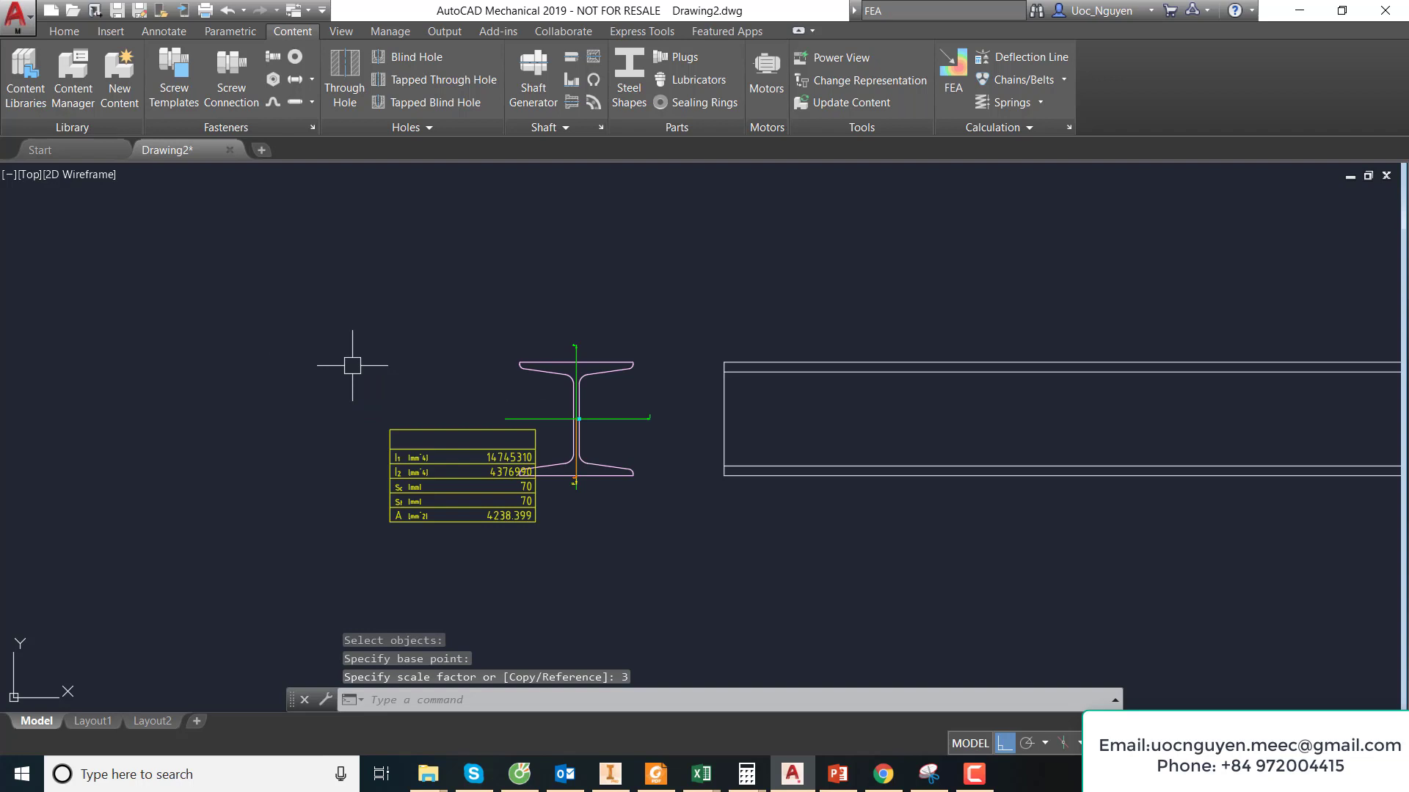
- Move the tripled table beside the I-beam section and frame table, section and side view
type("m")
key("Return")
left_click(455, 488)
key("Return")
left_click(593, 606)
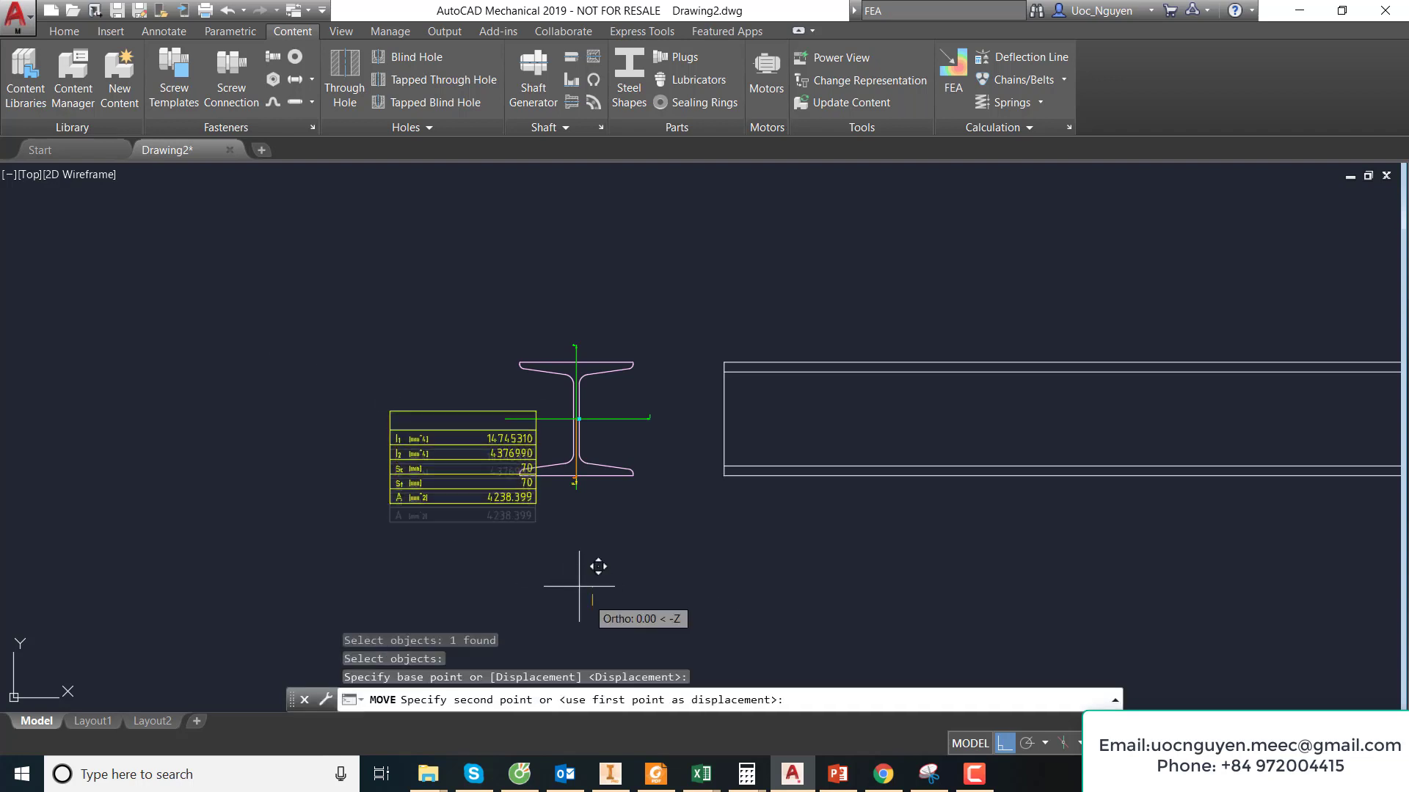
key("F8")
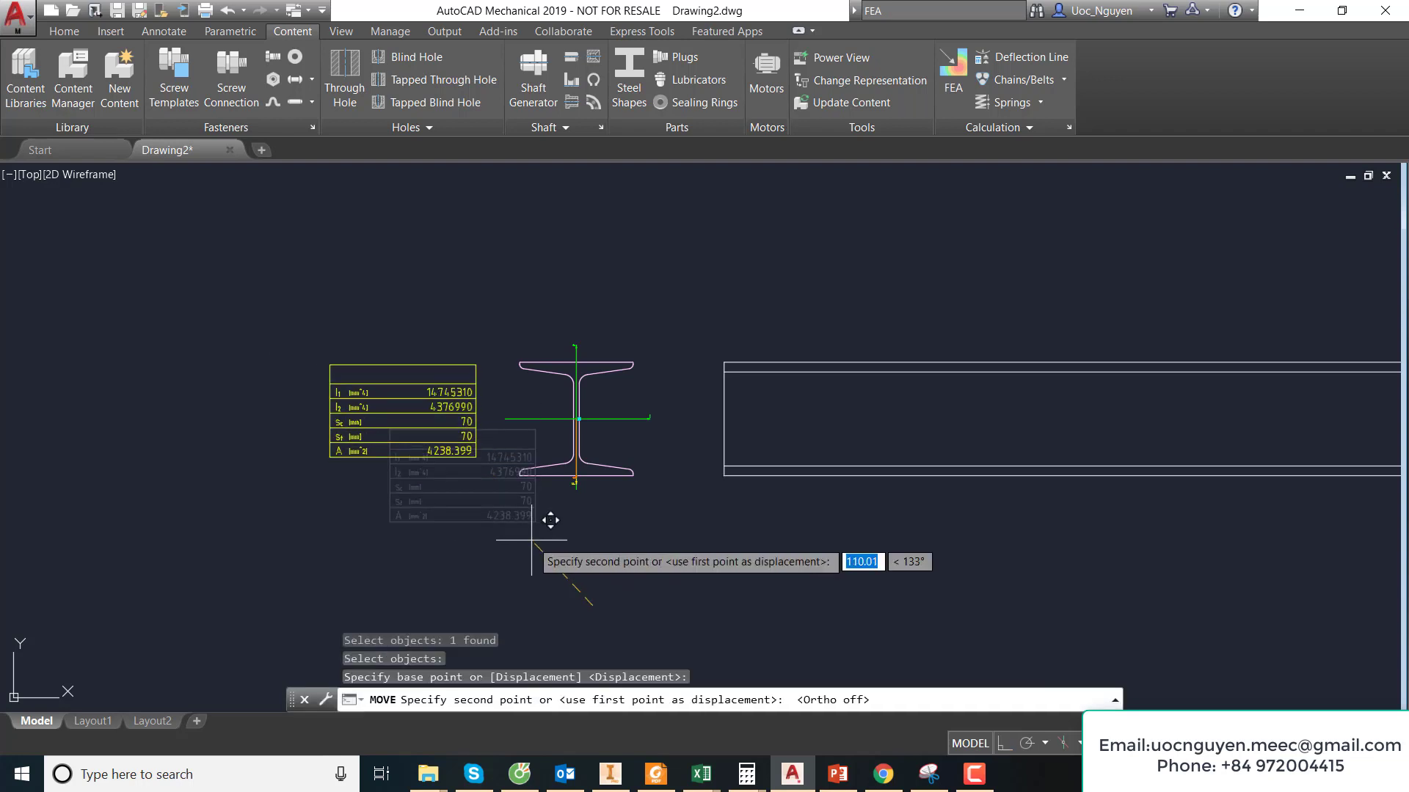
left_click(534, 536)
scroll(397, 397, "up", 2)
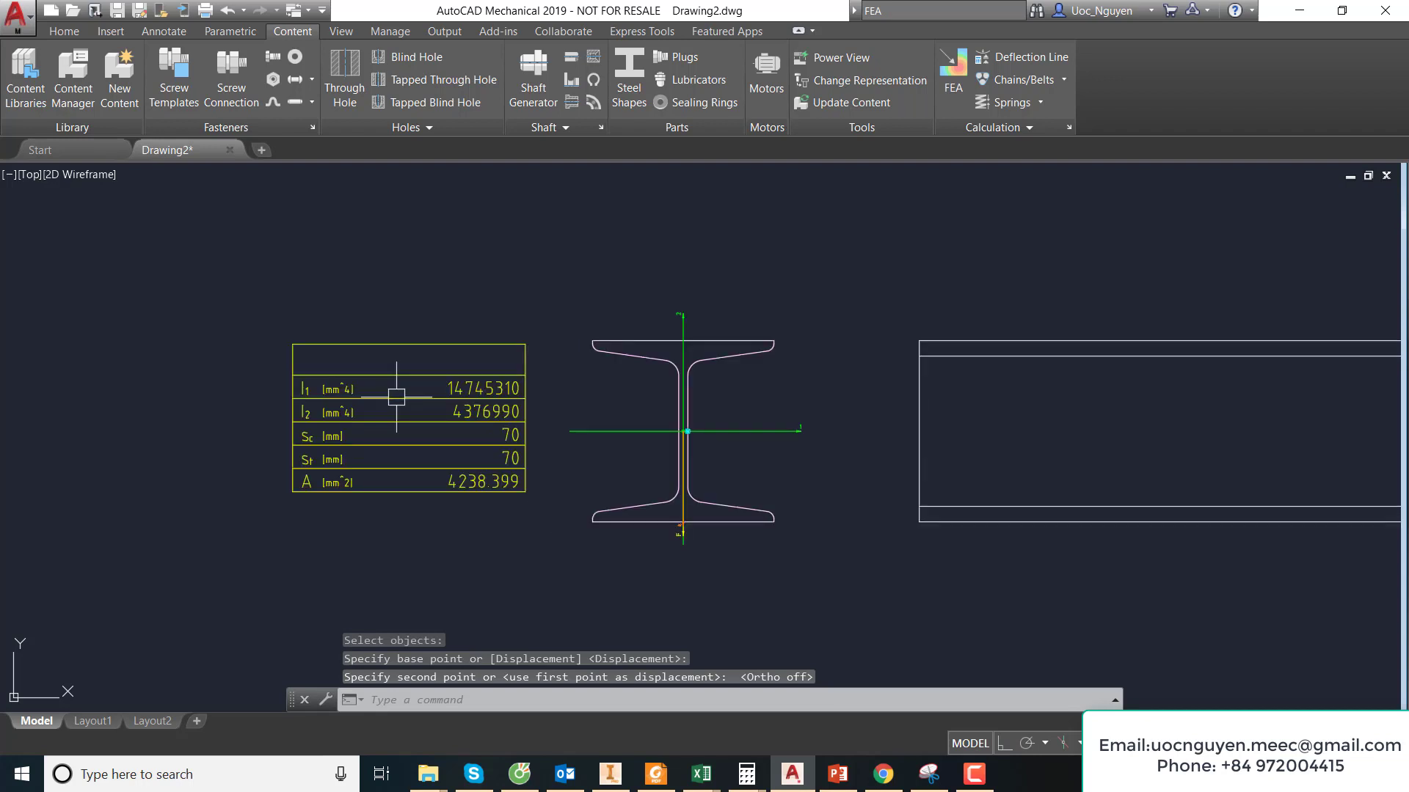
scroll(396, 397, "down", 1)
scroll(513, 393, "down", 4)
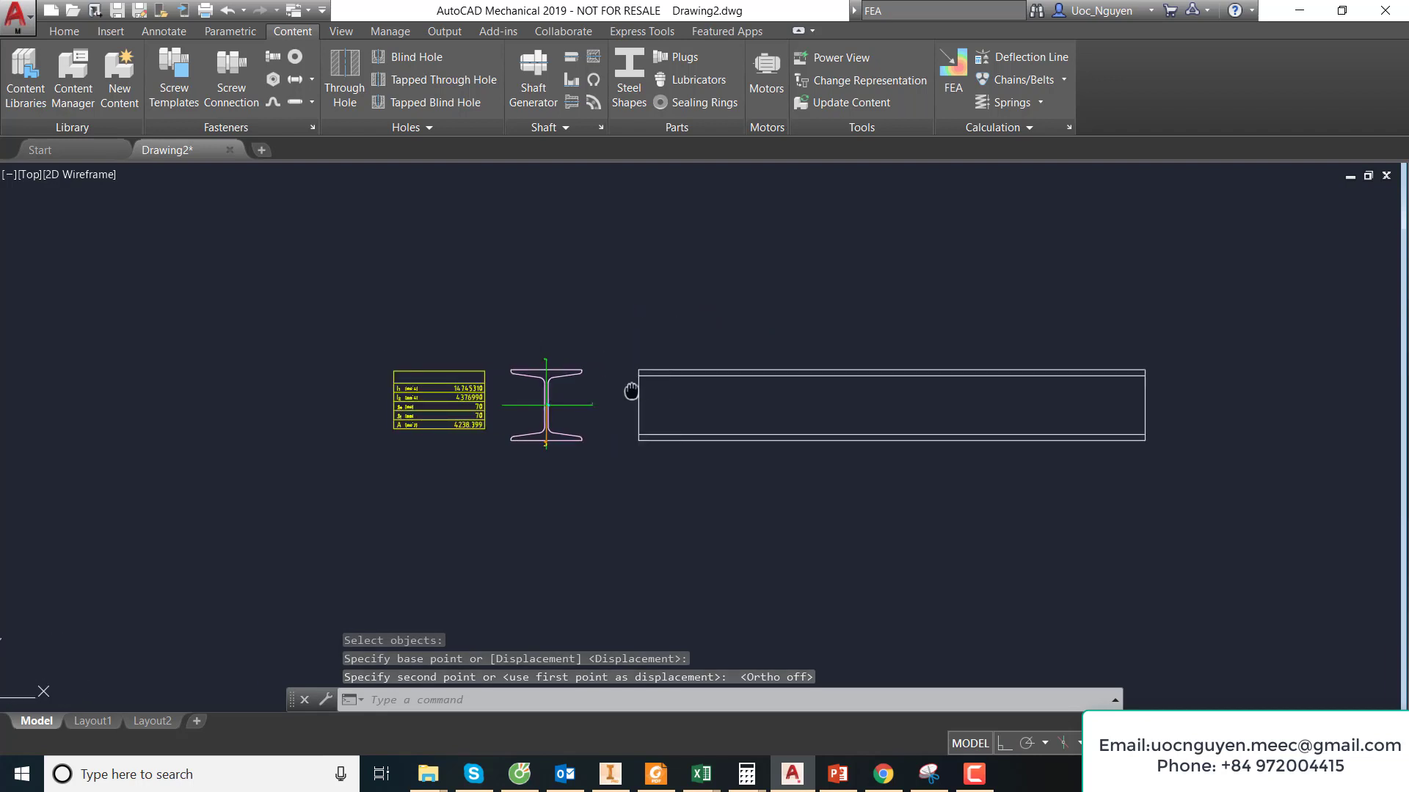
middle_click_drag(629, 387, 449, 408)
scroll(449, 408, "up", 2)
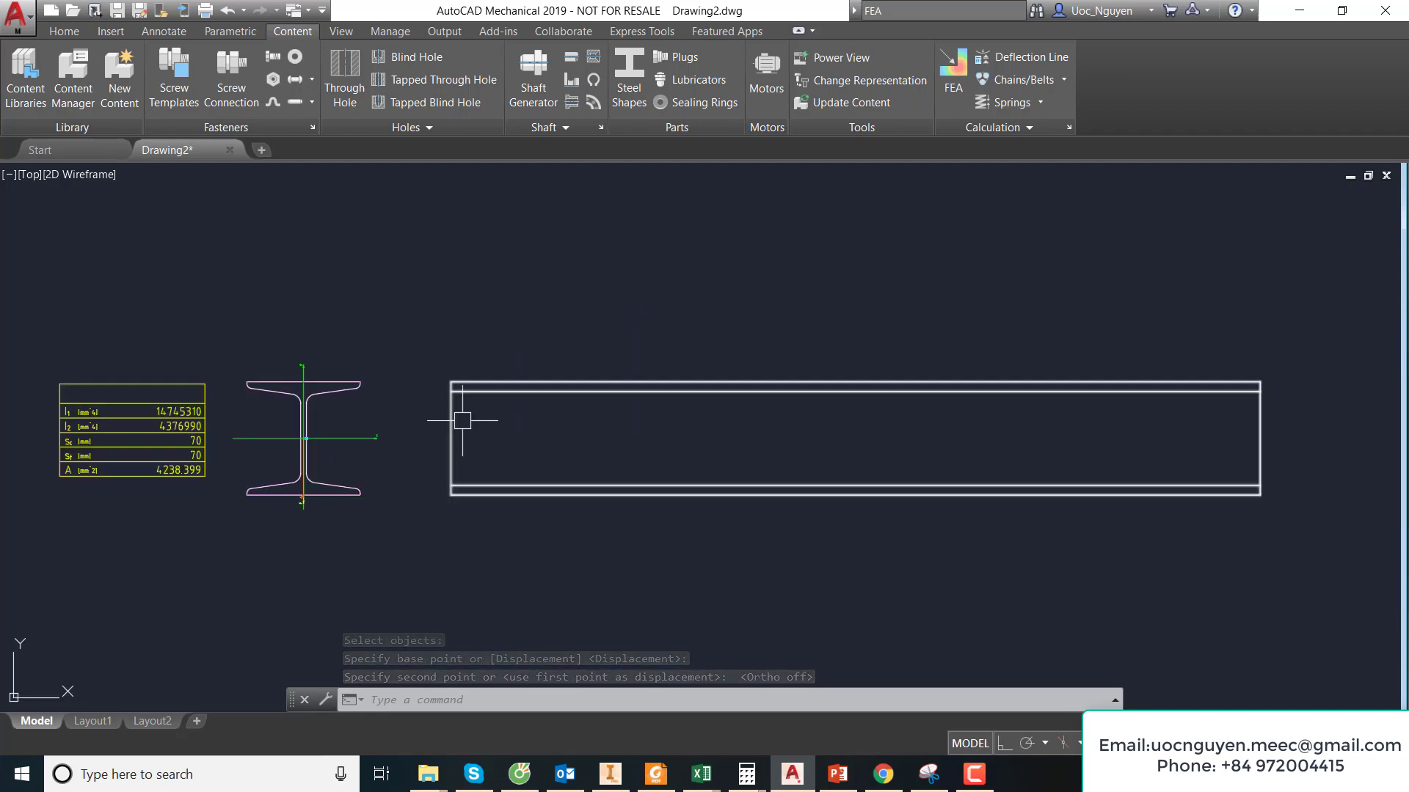
- Start a beam calculation using the I-beam's inertia table, spanning the side view's bottom edge
left_click(1011, 57)
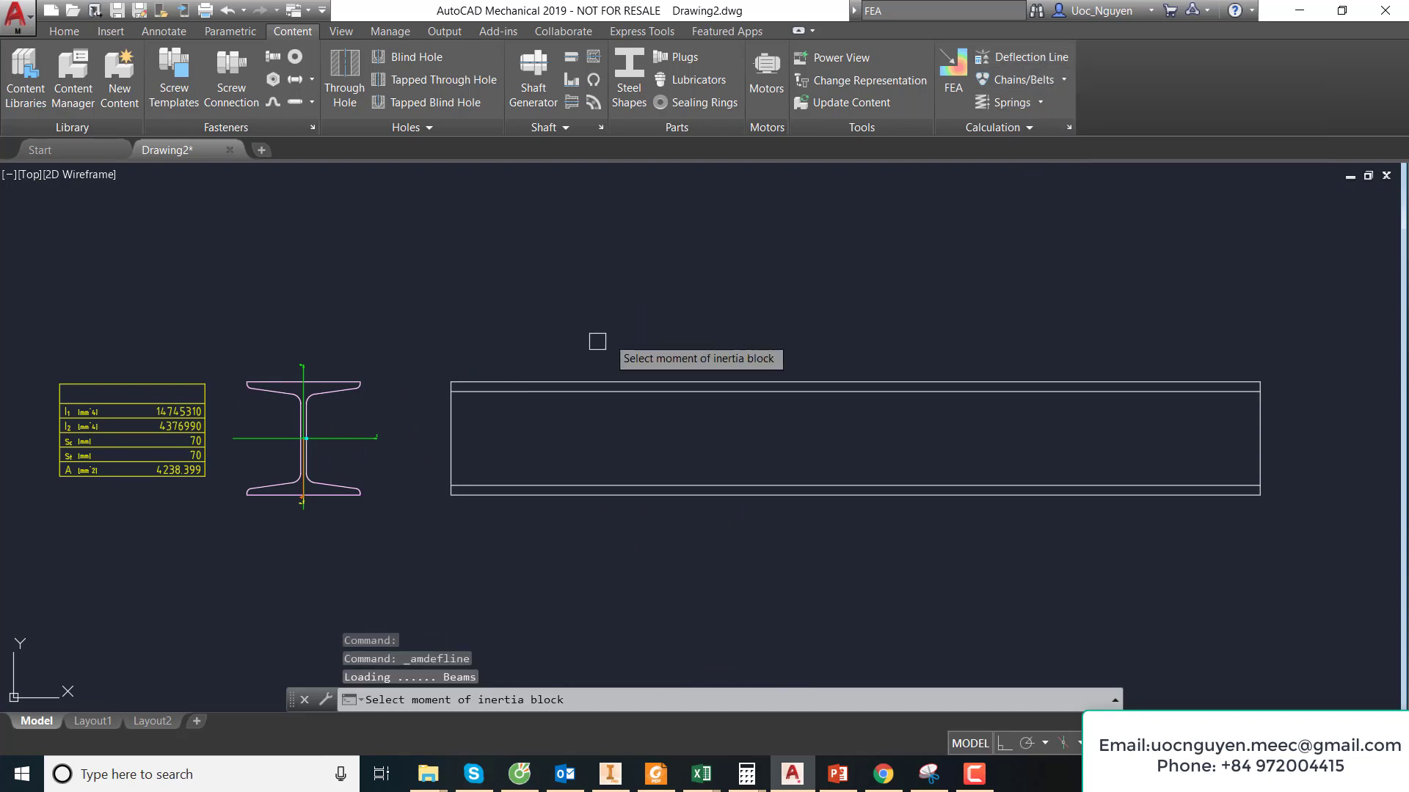
left_click(192, 432)
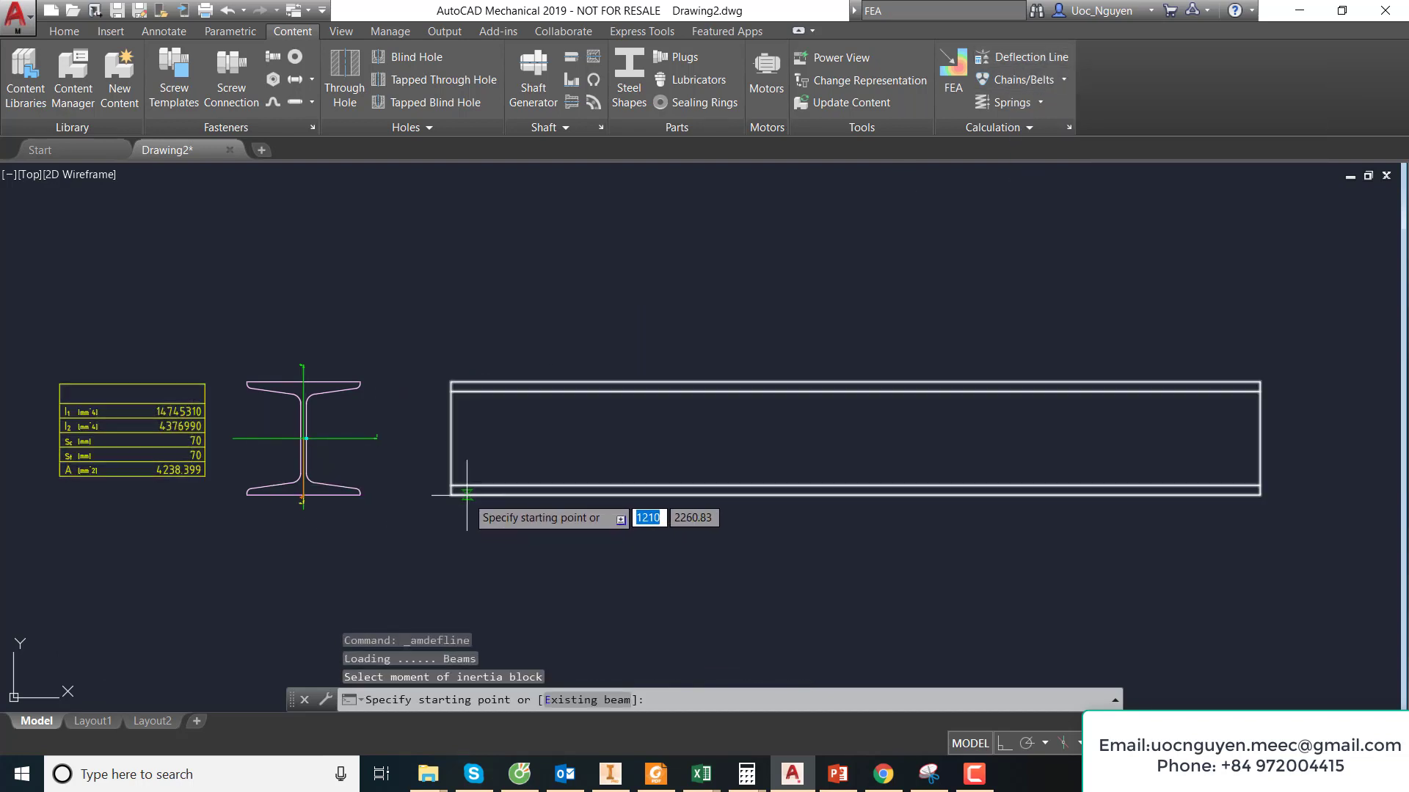
left_click(451, 494)
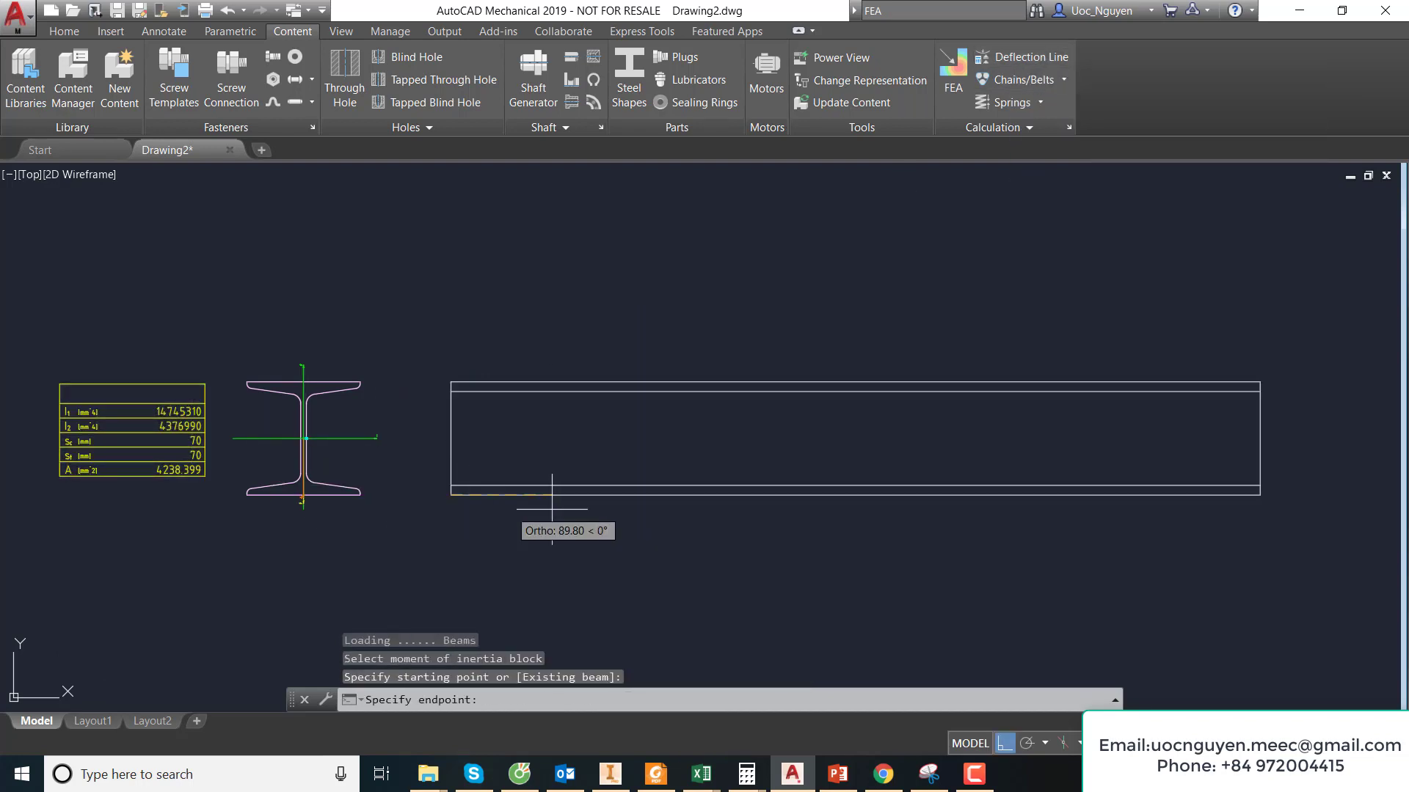
left_click(1256, 495)
mouse_move(340, 465)
left_mouse_down()
mouse_move(376, 261)
mouse_move(483, 168)
mouse_move(457, 62)
left_mouse_up()
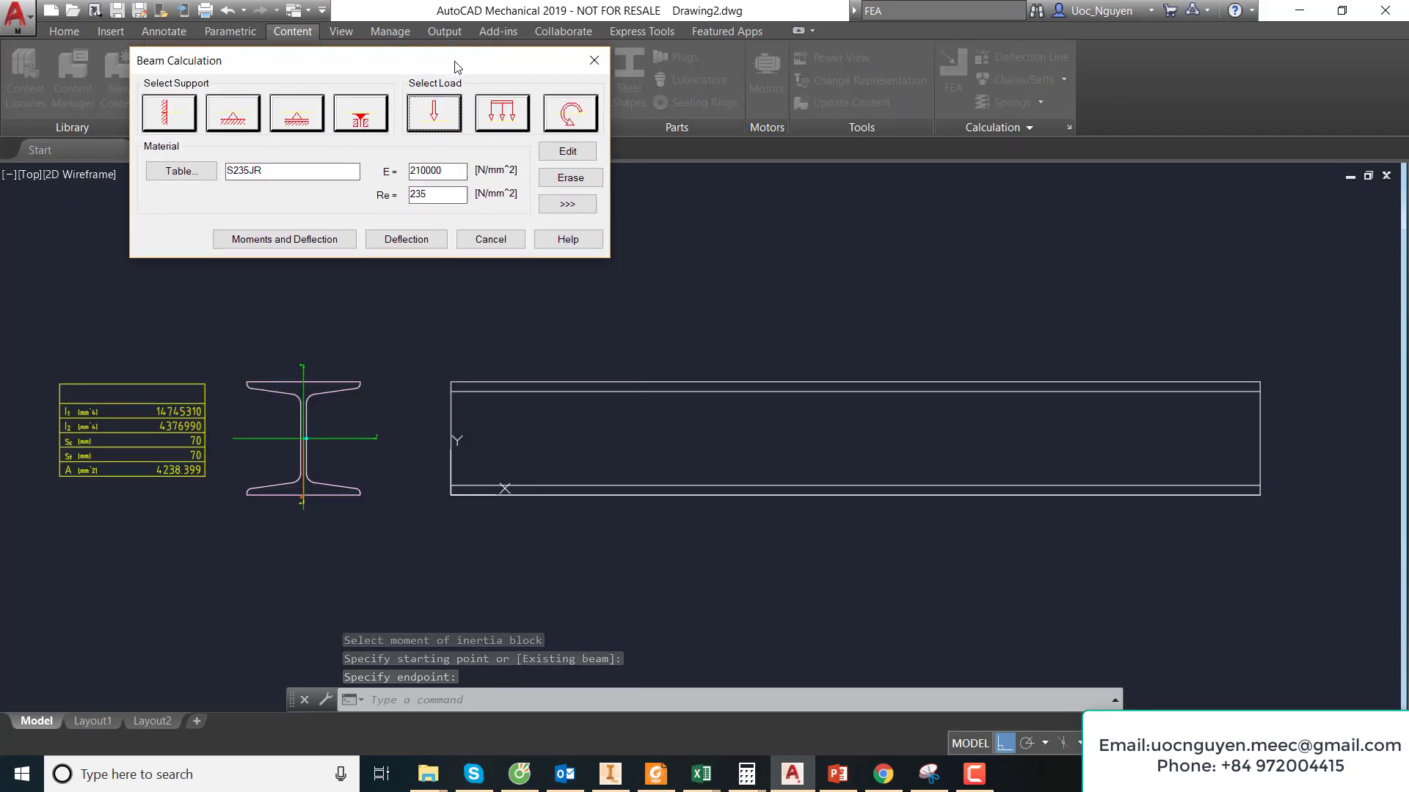
- Add supports at the beam's left and right ends
left_click(230, 125)
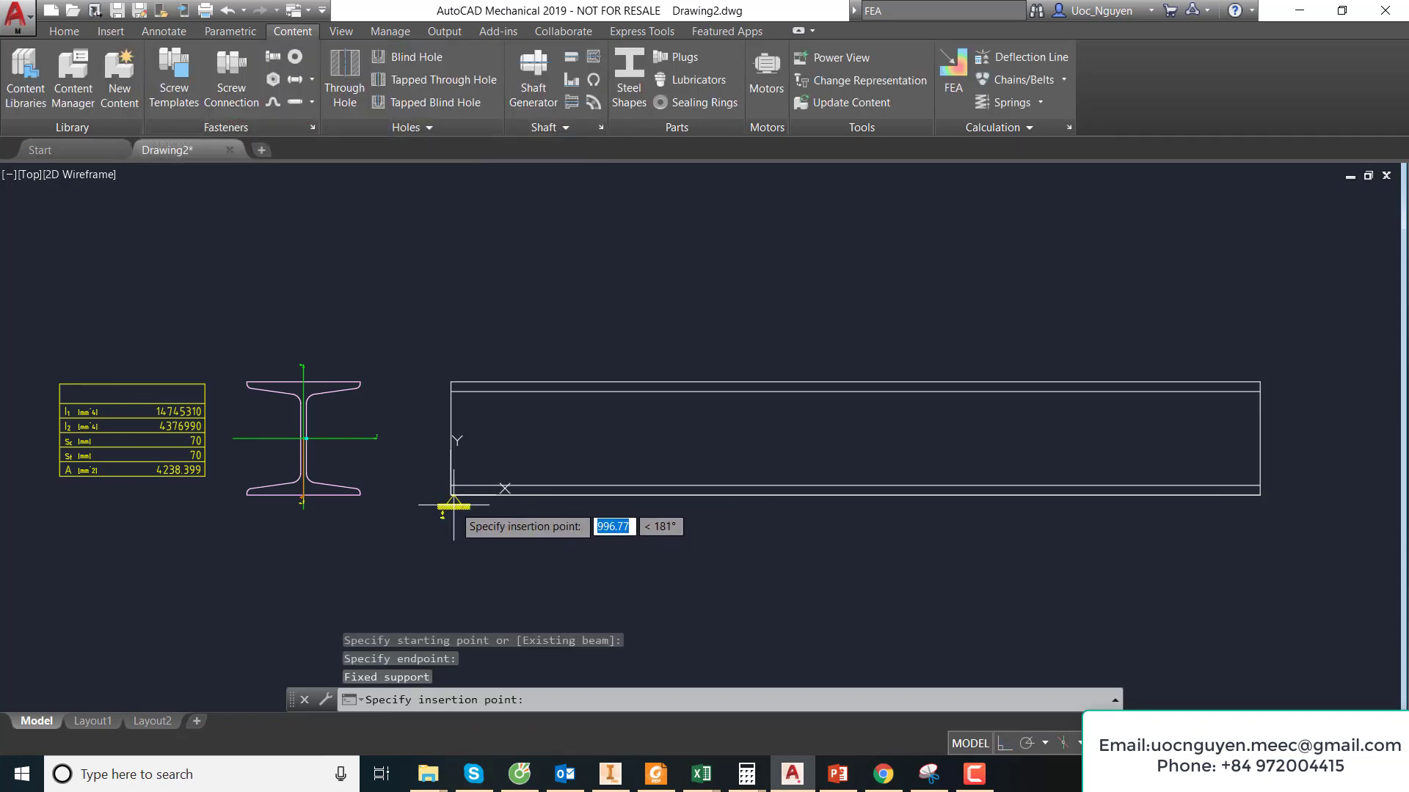
left_click(452, 496)
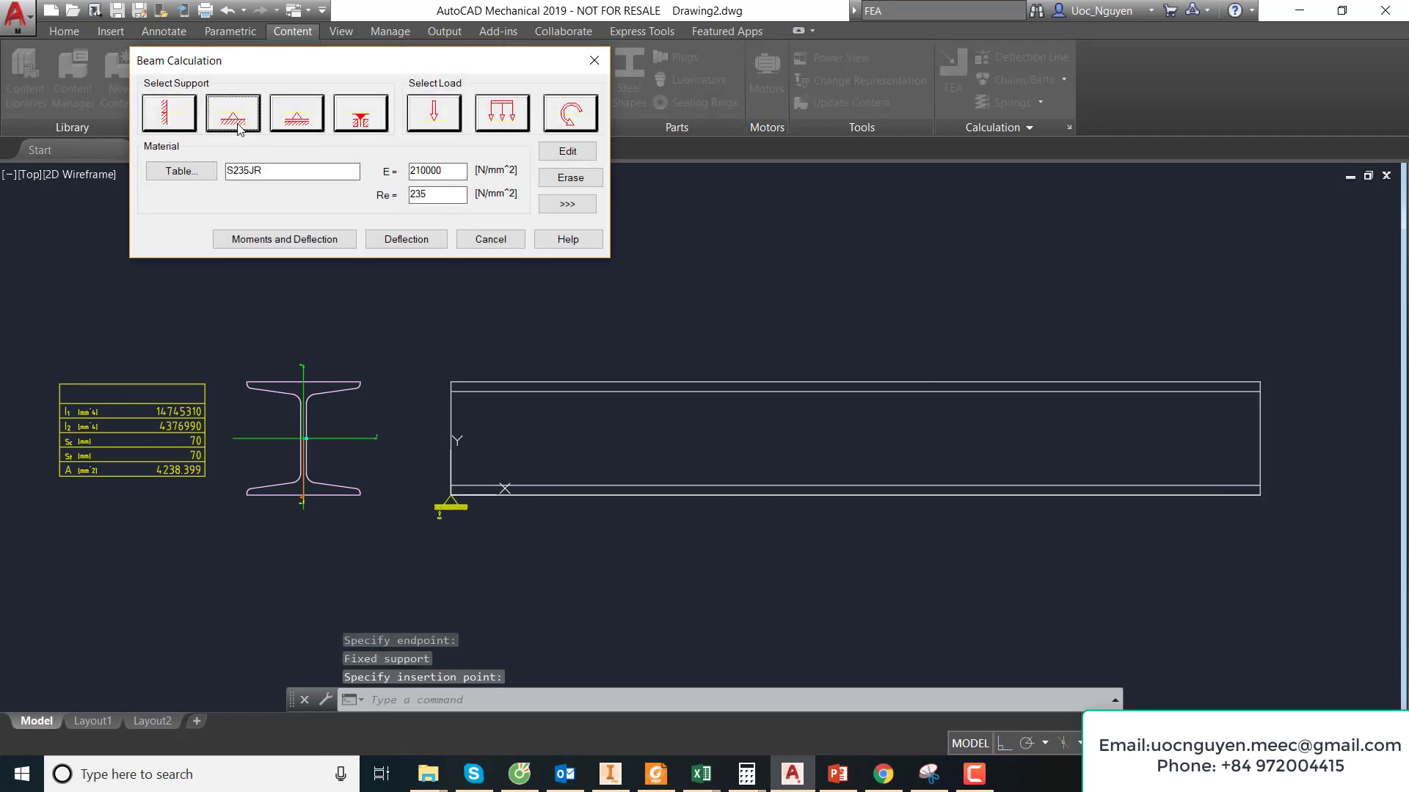
left_click(239, 130)
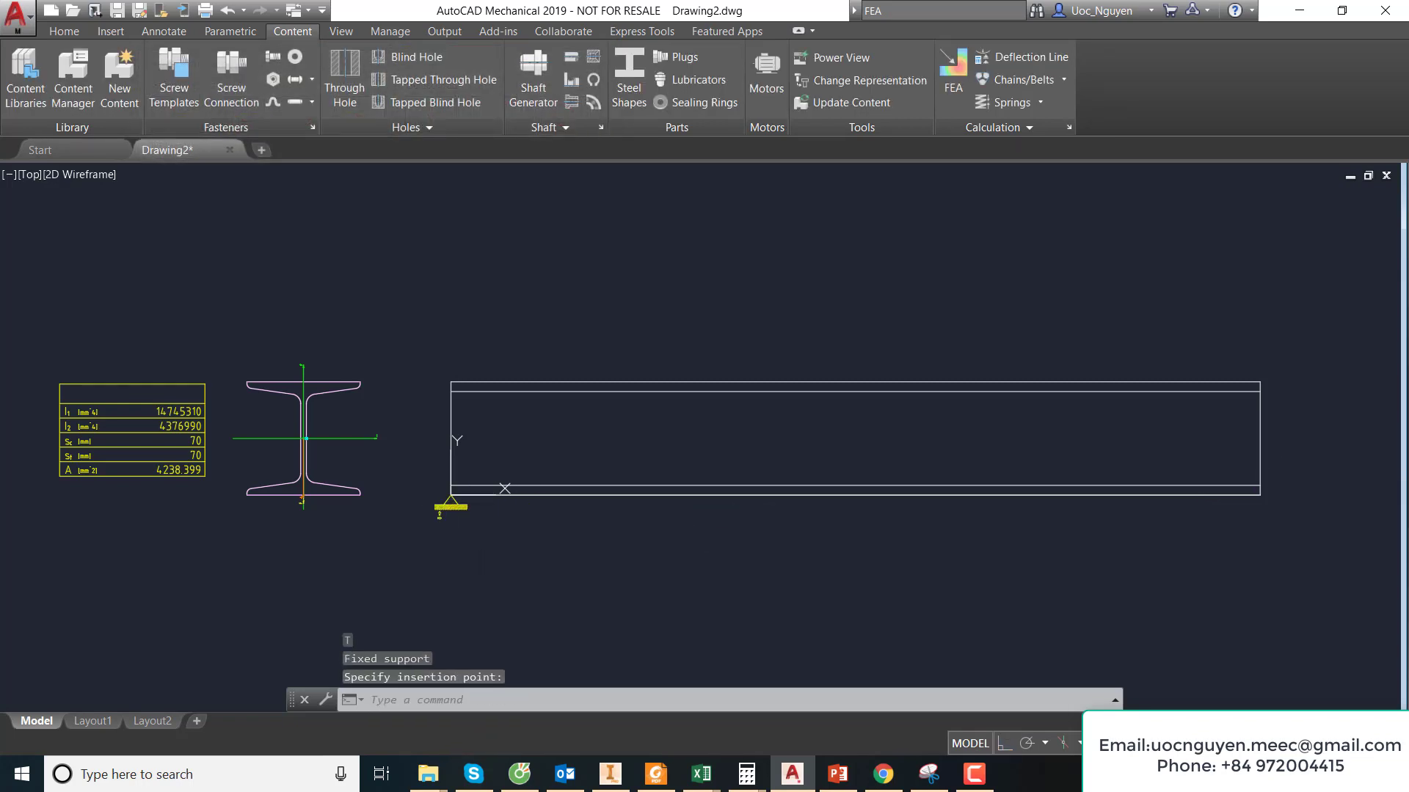
left_click(1260, 496)
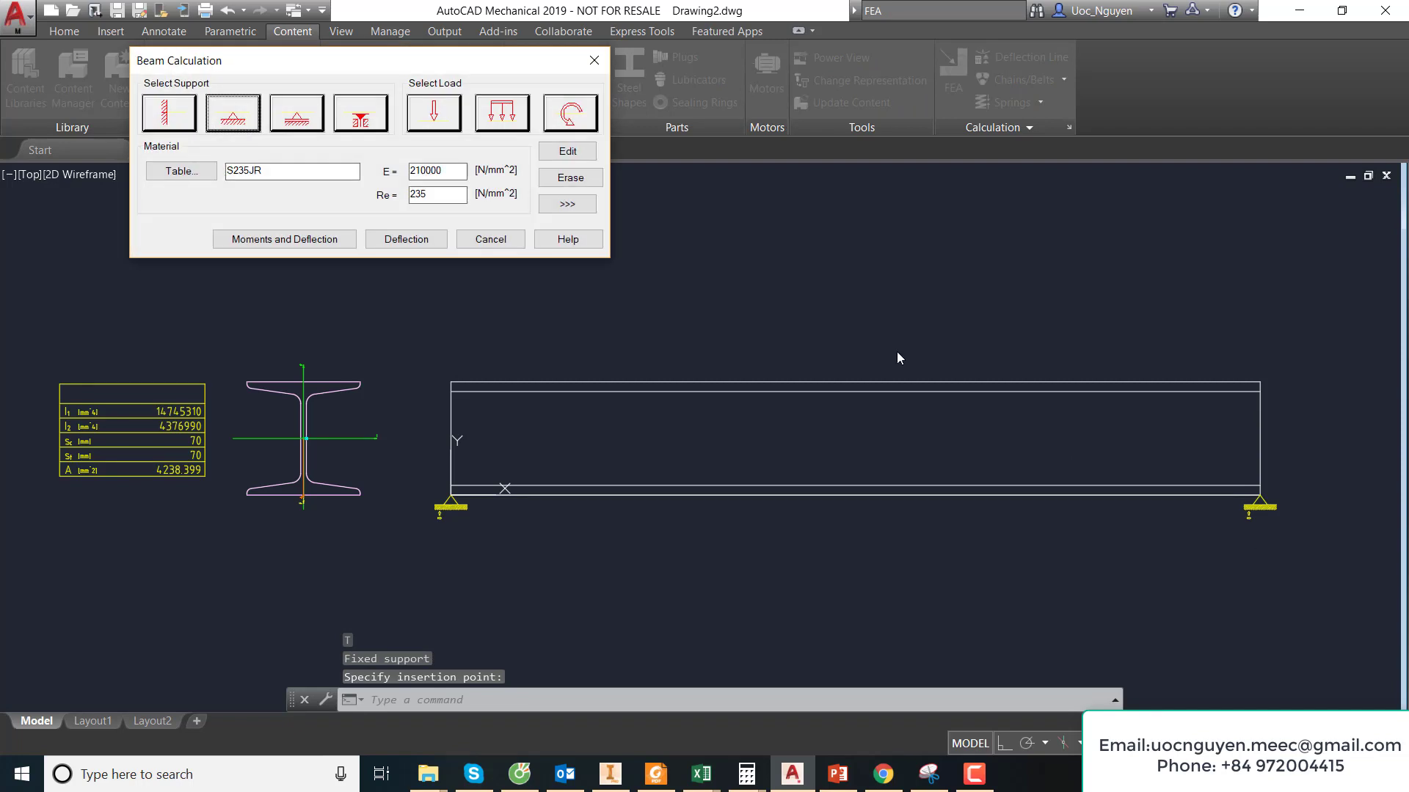
- Apply a 100 N/mm line load along the full beam length
left_click(516, 118)
left_click(450, 485)
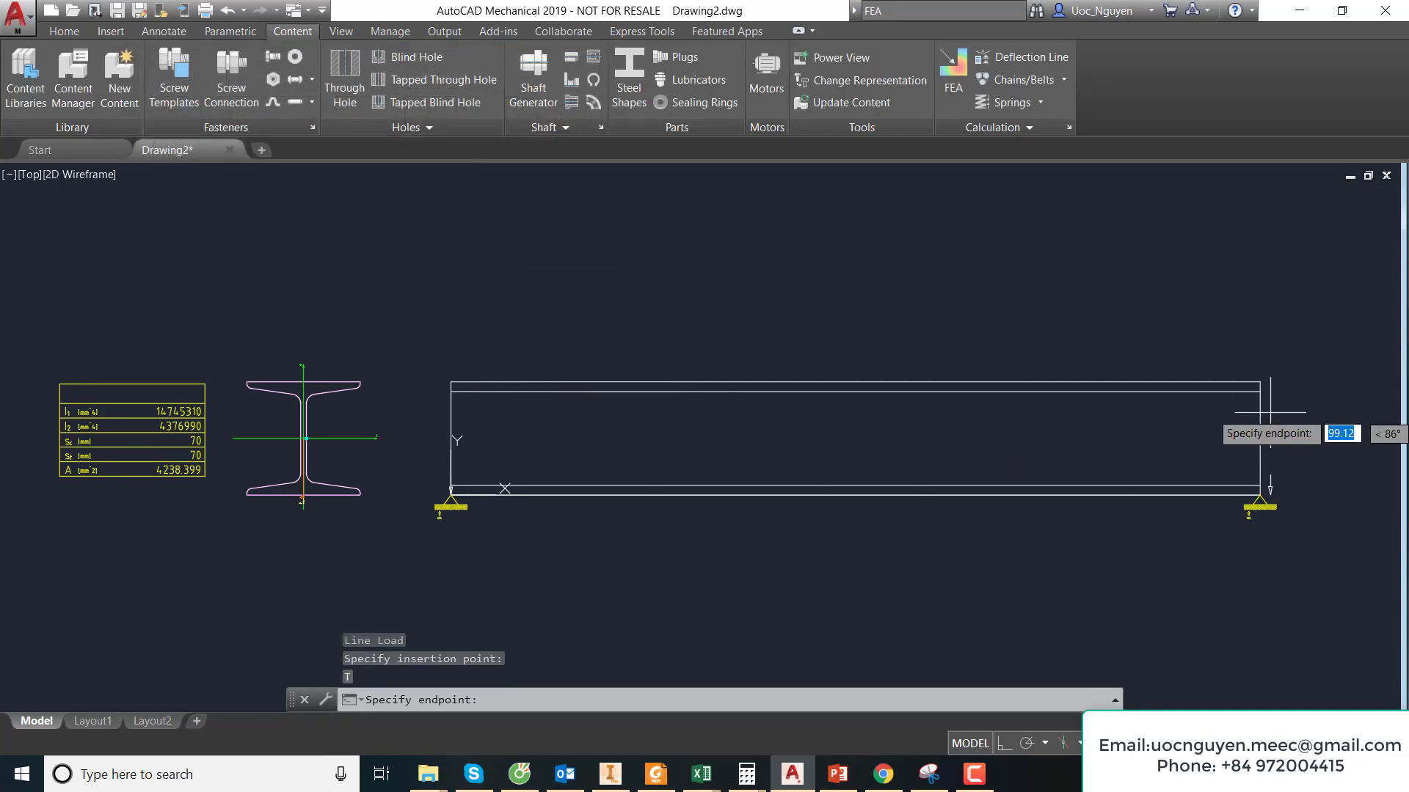
left_click(1260, 380)
type("100")
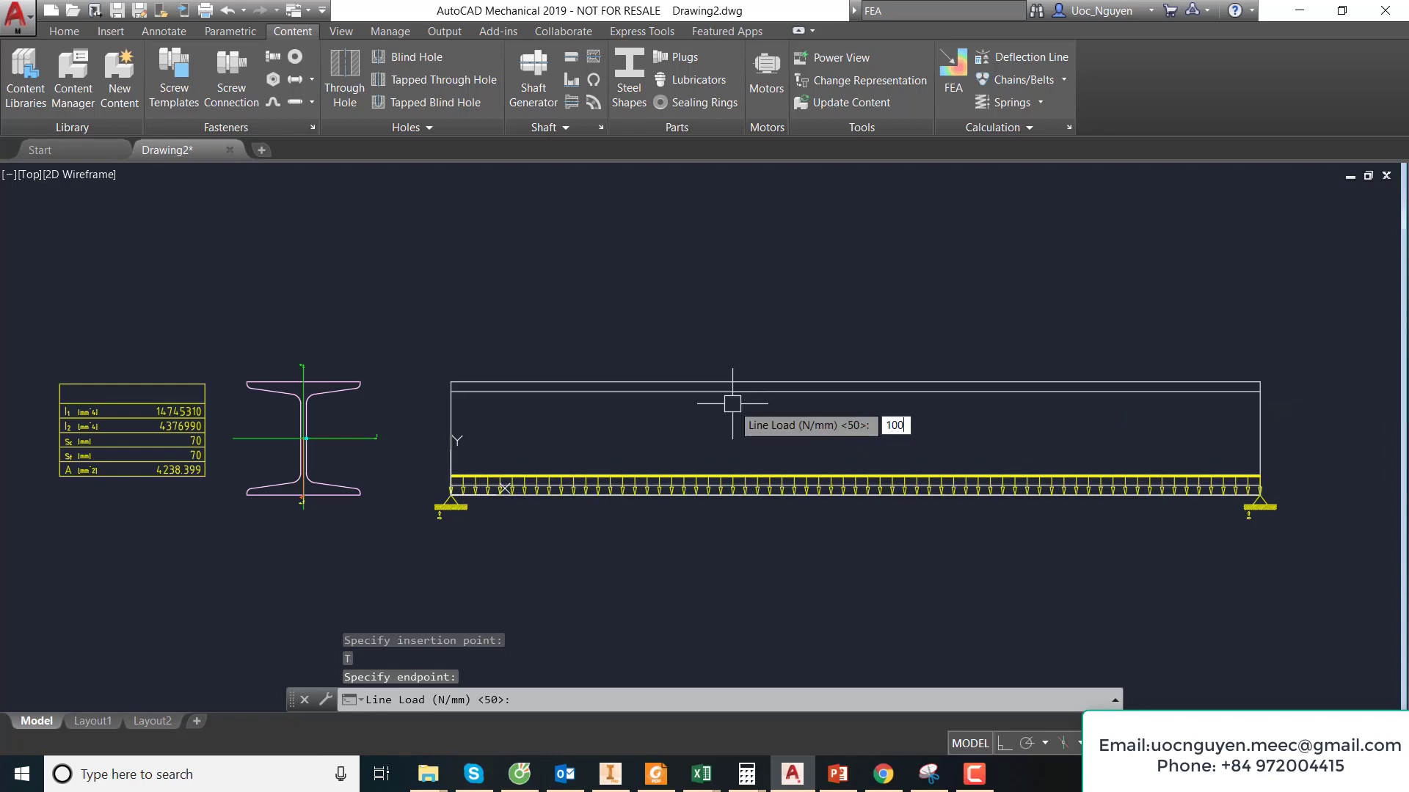
key("Return")
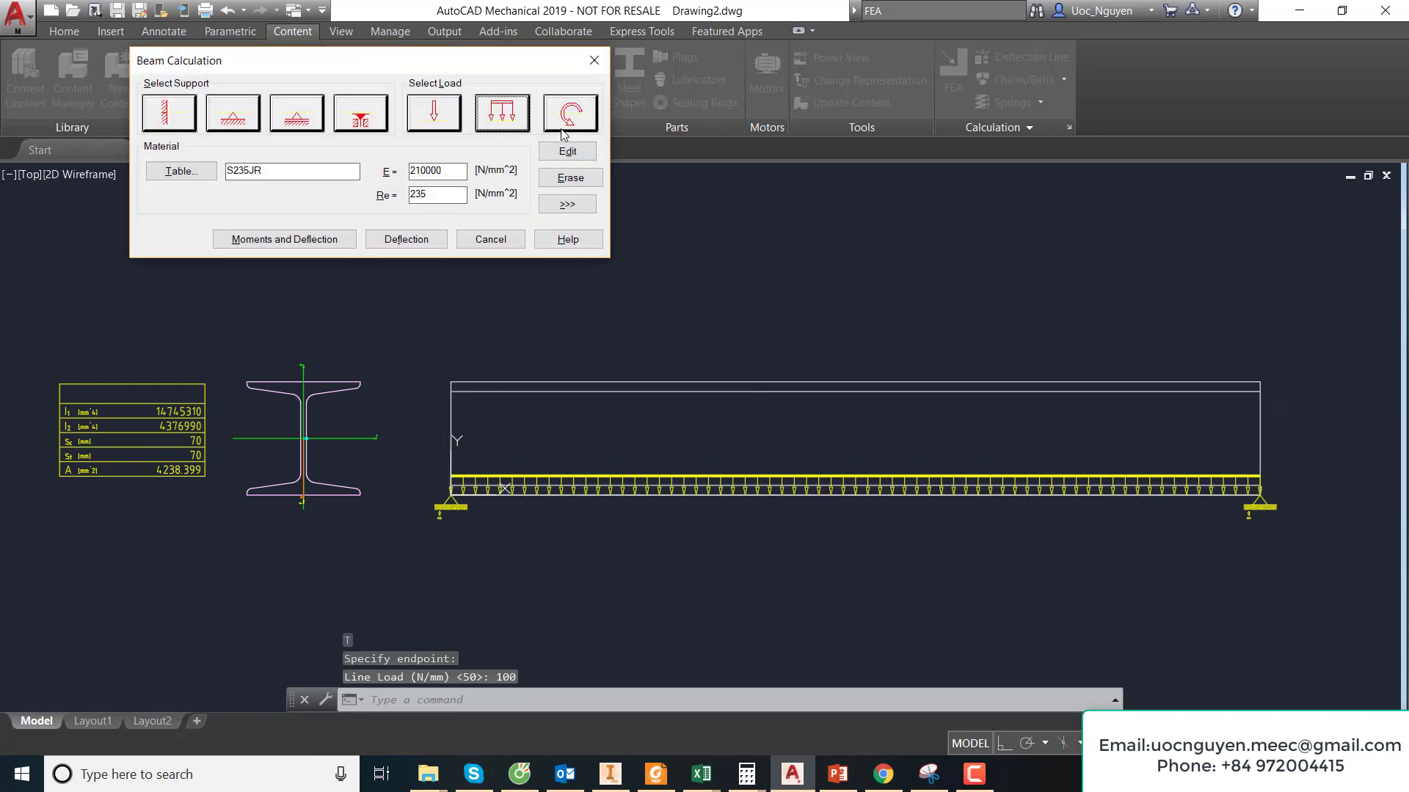
- Add a 200 Nm bending moment at midspan and run Moments and Deflection
left_click(579, 119)
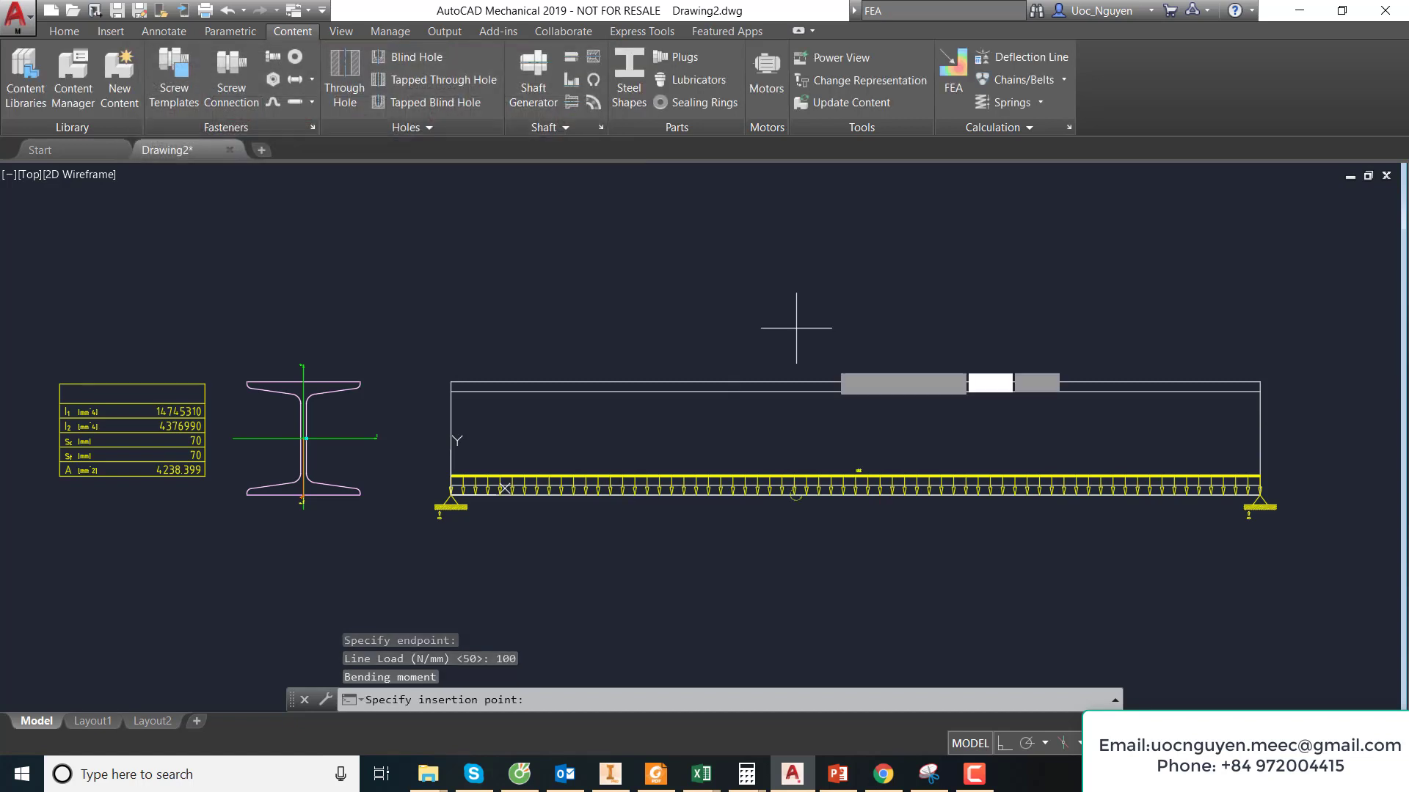
left_click(855, 496)
type("200")
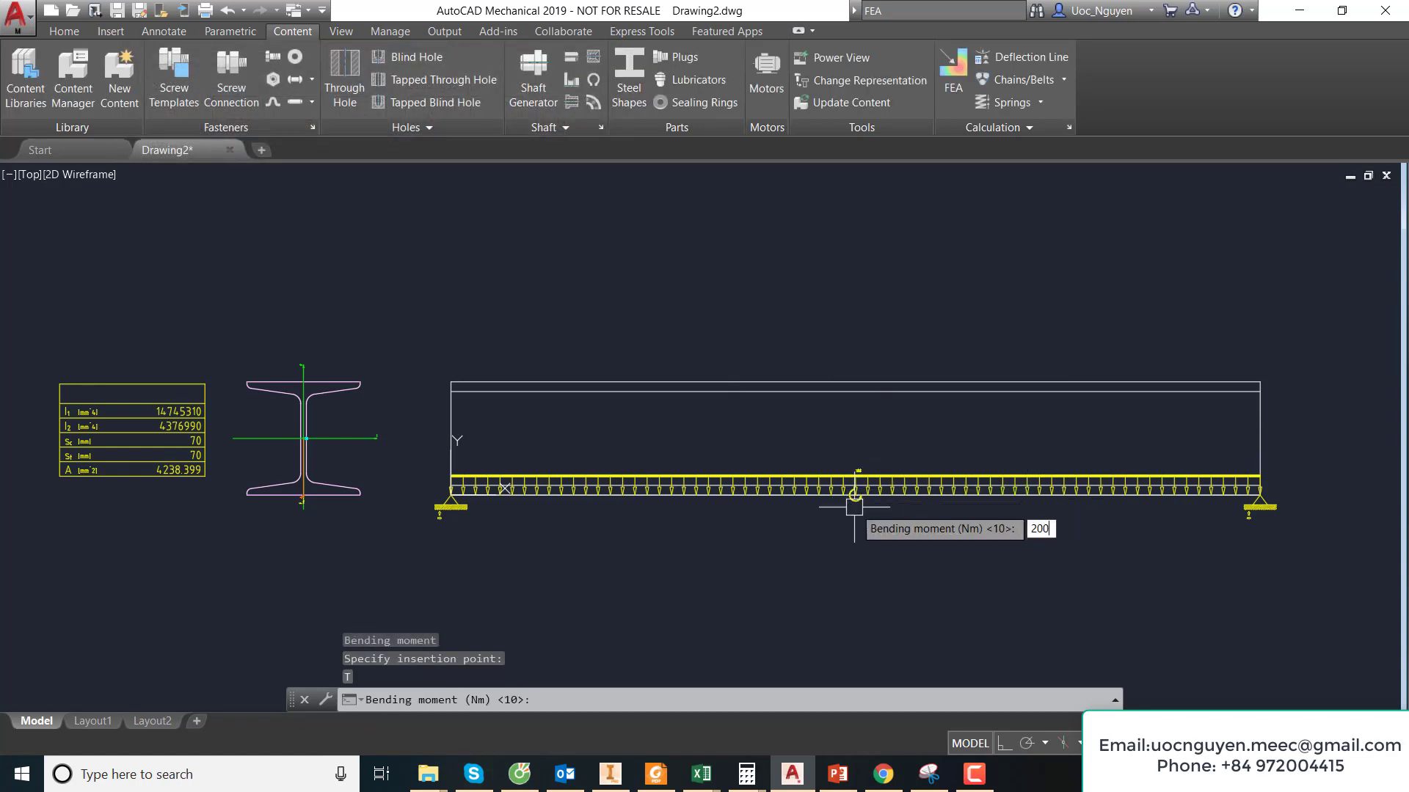
key("Return")
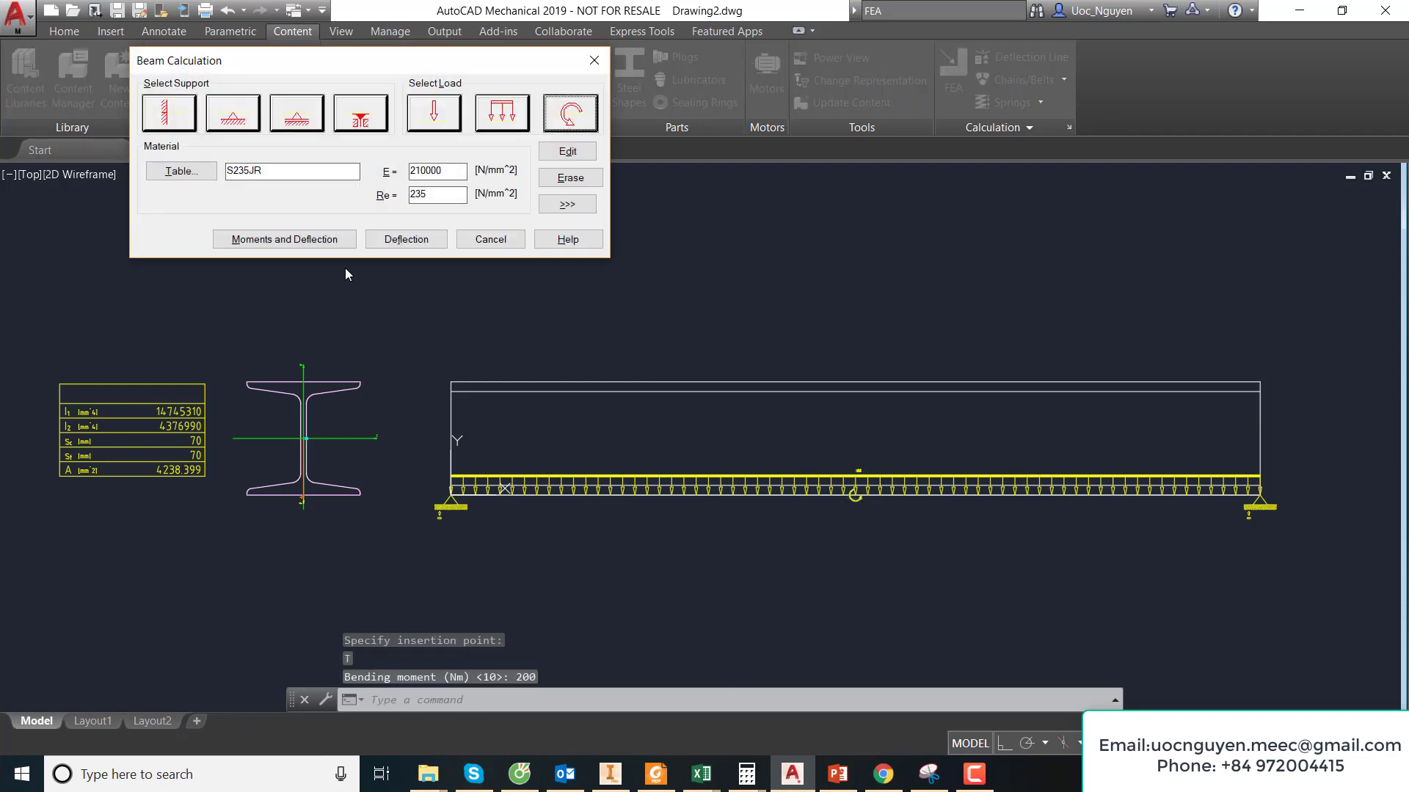
left_click(301, 240)
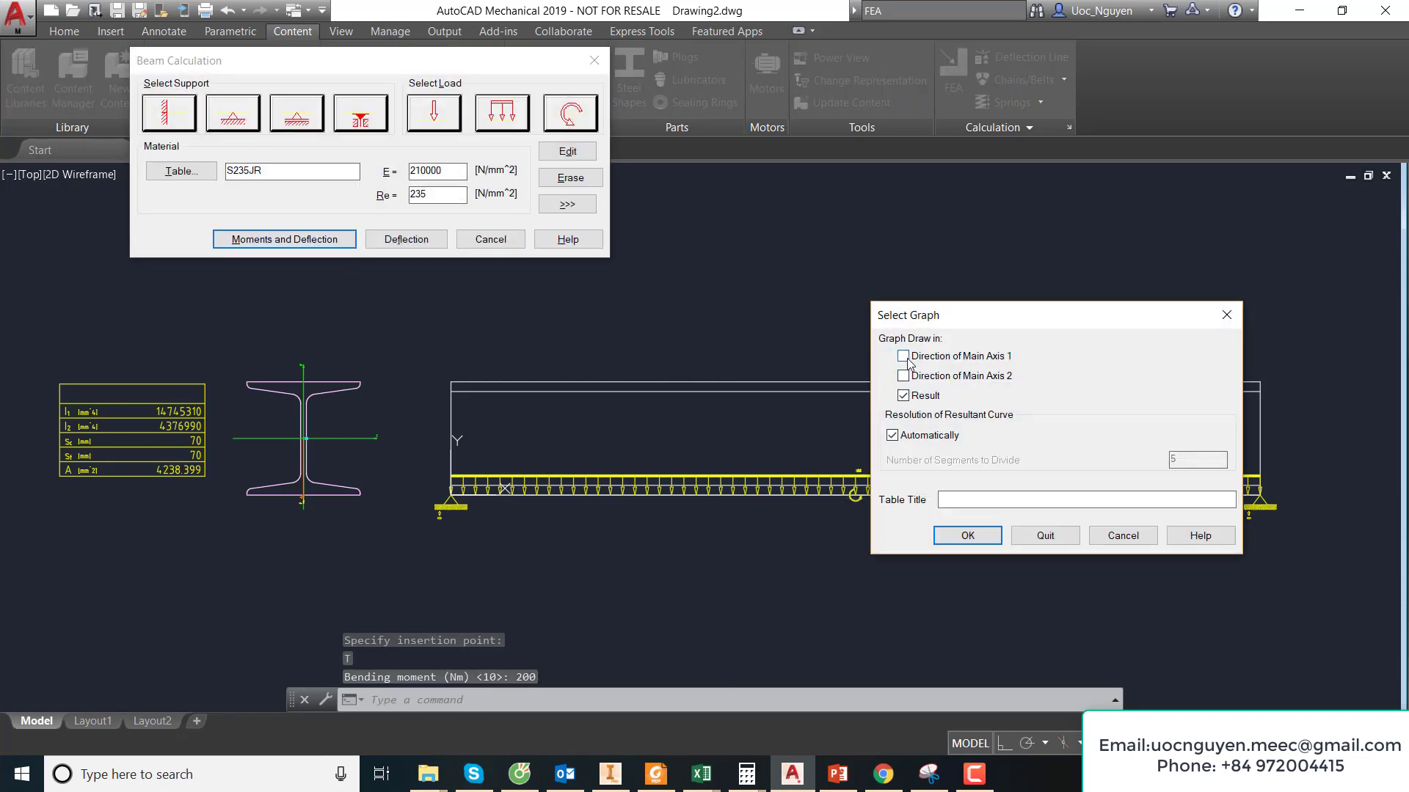
- Graph along main axis 1 with moments at 1:5, deflection at 20:1, and the result table above the beam
left_click(903, 357)
left_click(968, 537)
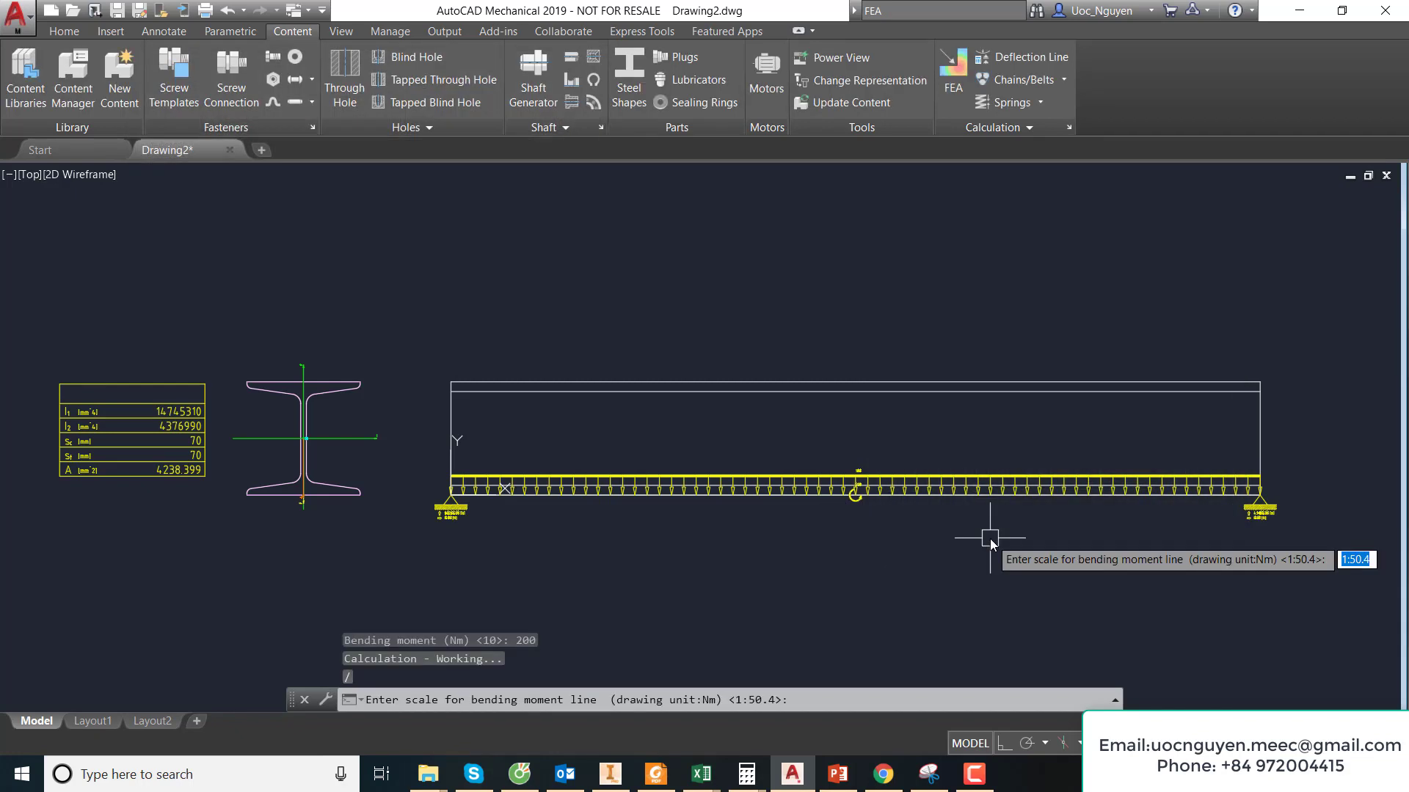
scroll(686, 425, "down", 2)
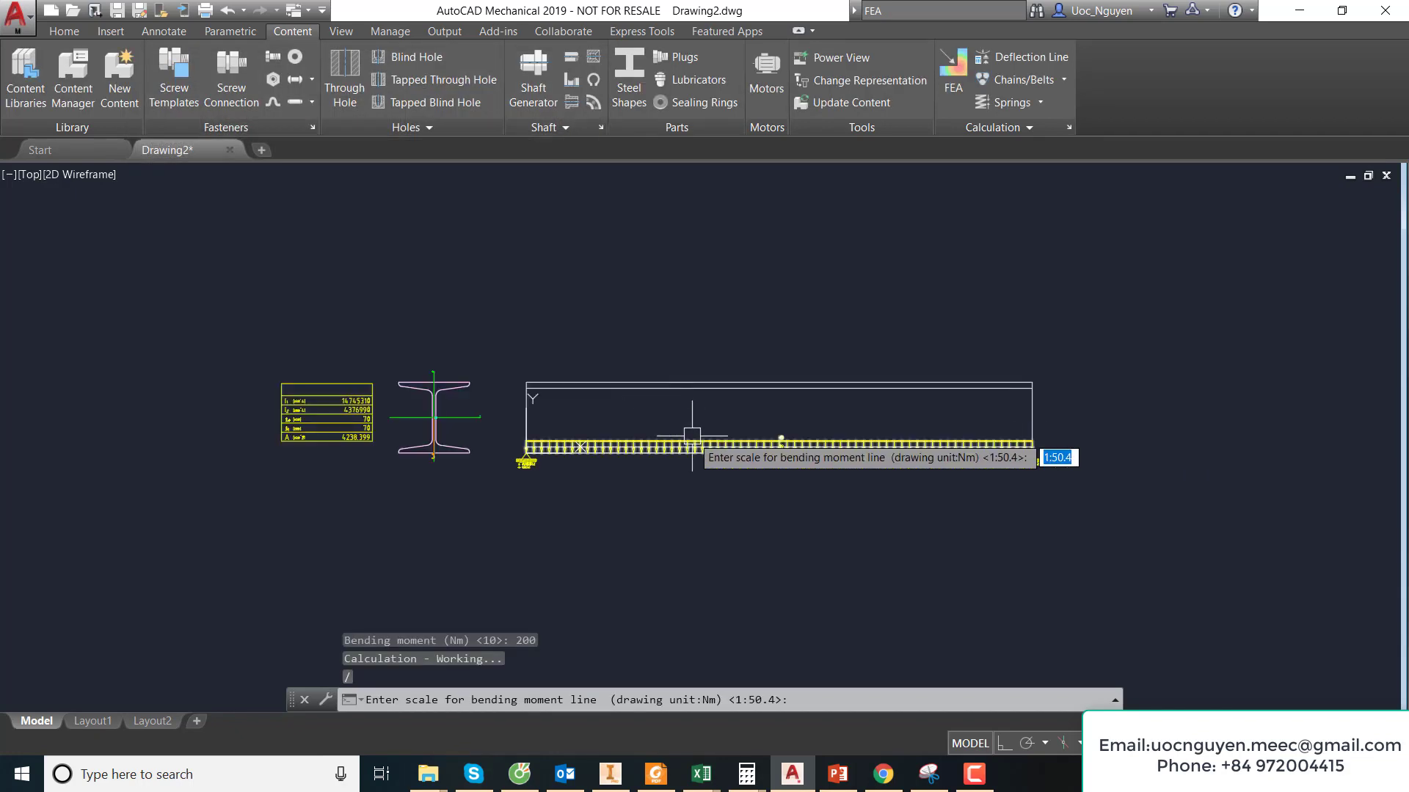
middle_click_drag(718, 498, 669, 362)
scroll(668, 361, "down", 2)
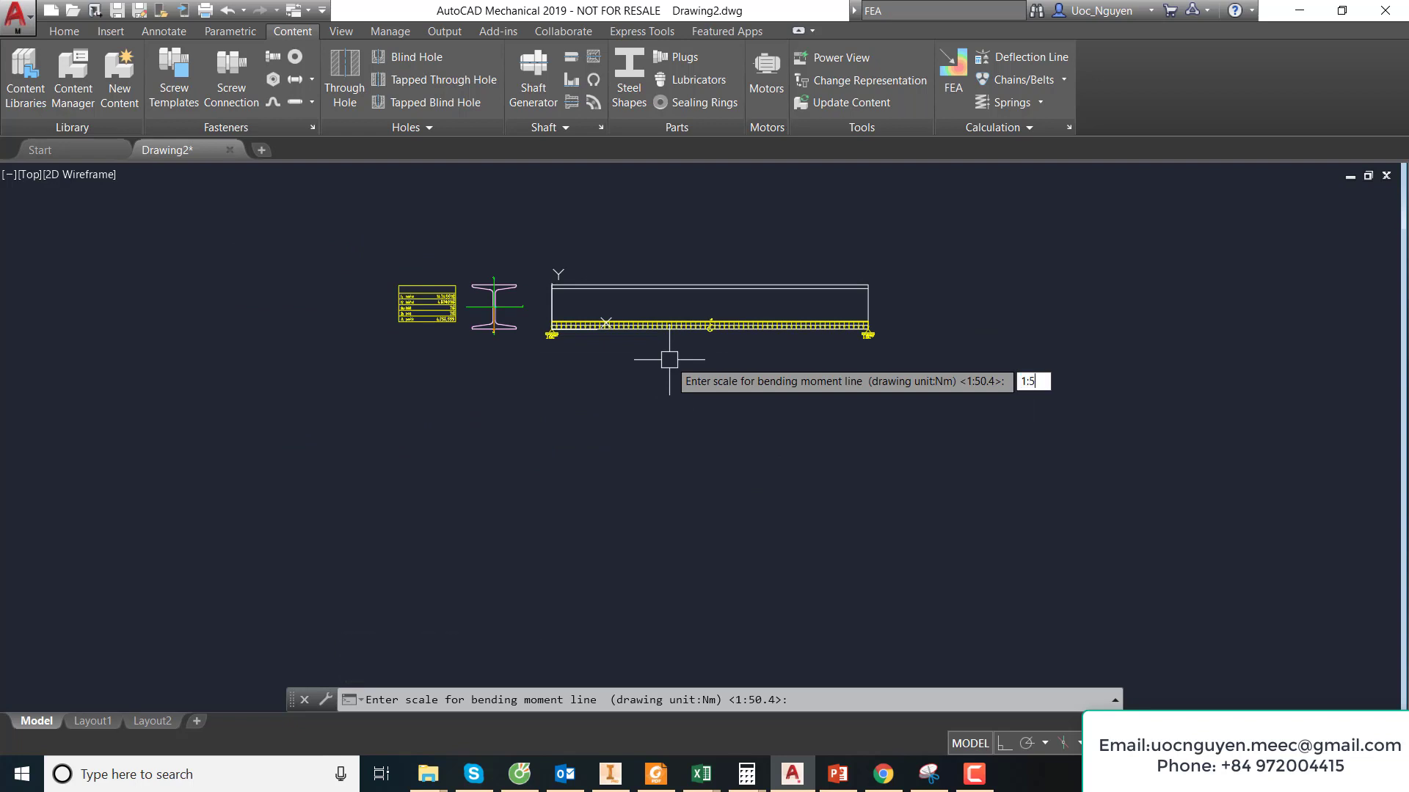
key("Return")
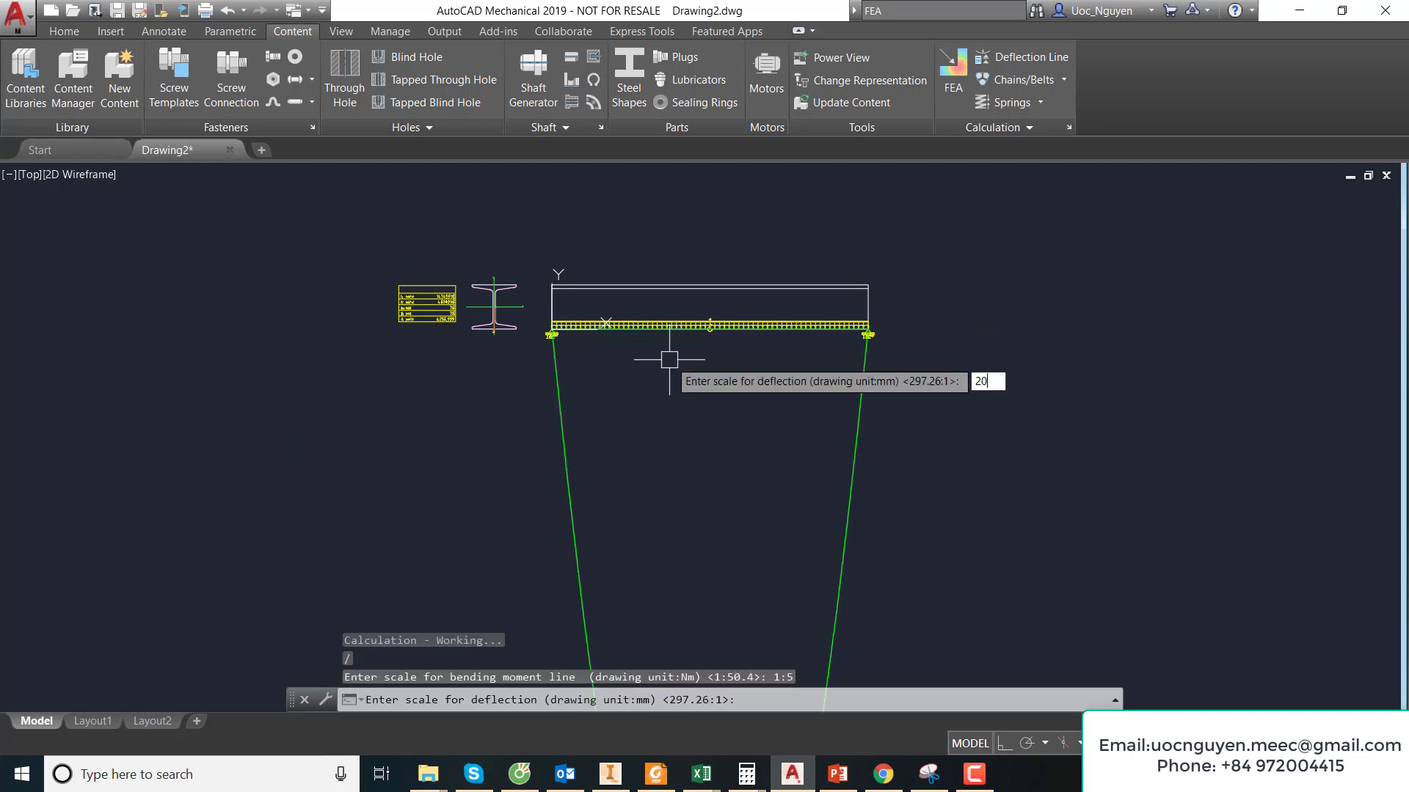
key("Return")
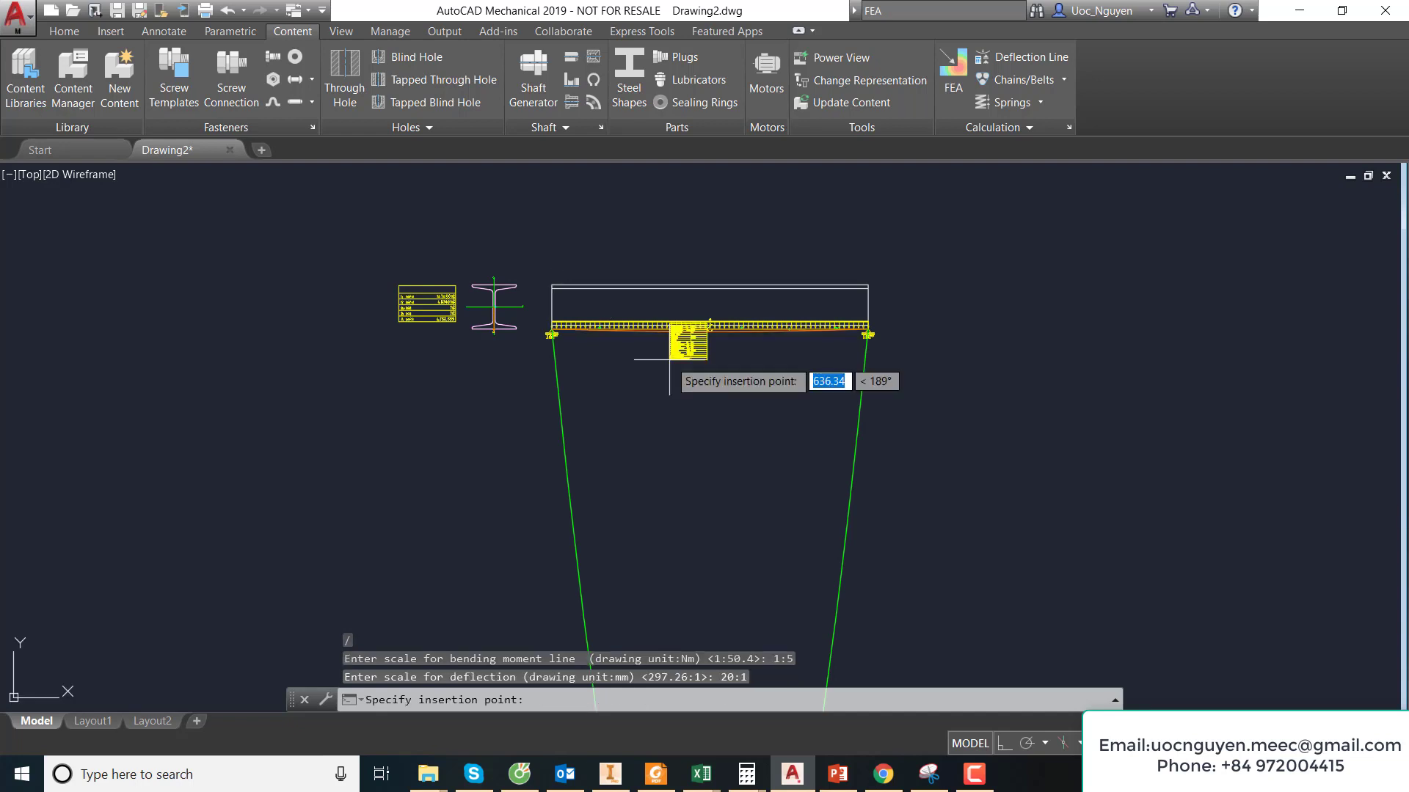
left_click(682, 250)
scroll(717, 403, "up", 1)
- Zoom and pan to check the left support's reactions, then bring the whole beam back into view
scroll(718, 409, "up", 4)
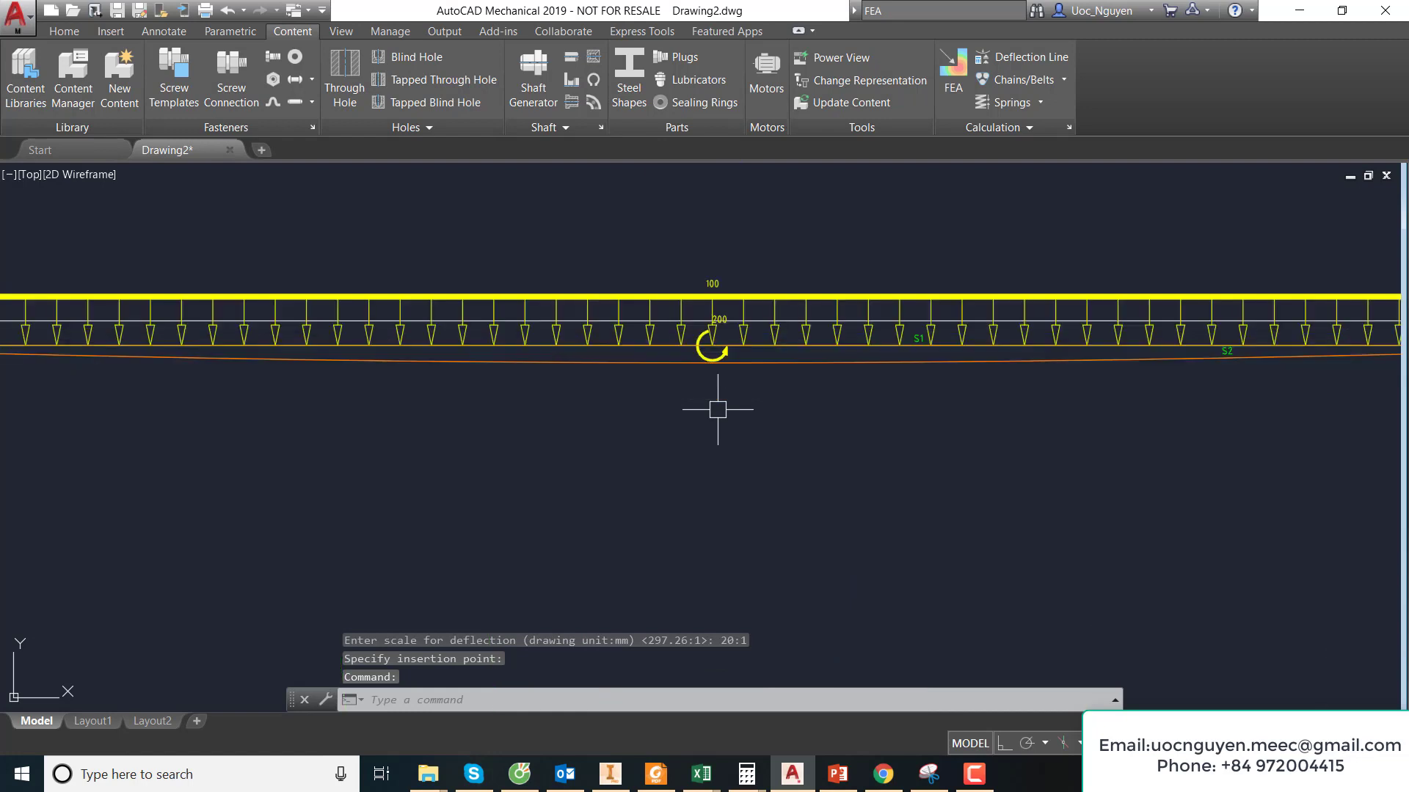
scroll(718, 402, "down", 5)
middle_click_drag(654, 396, 763, 396)
scroll(220, 367, "up", 5)
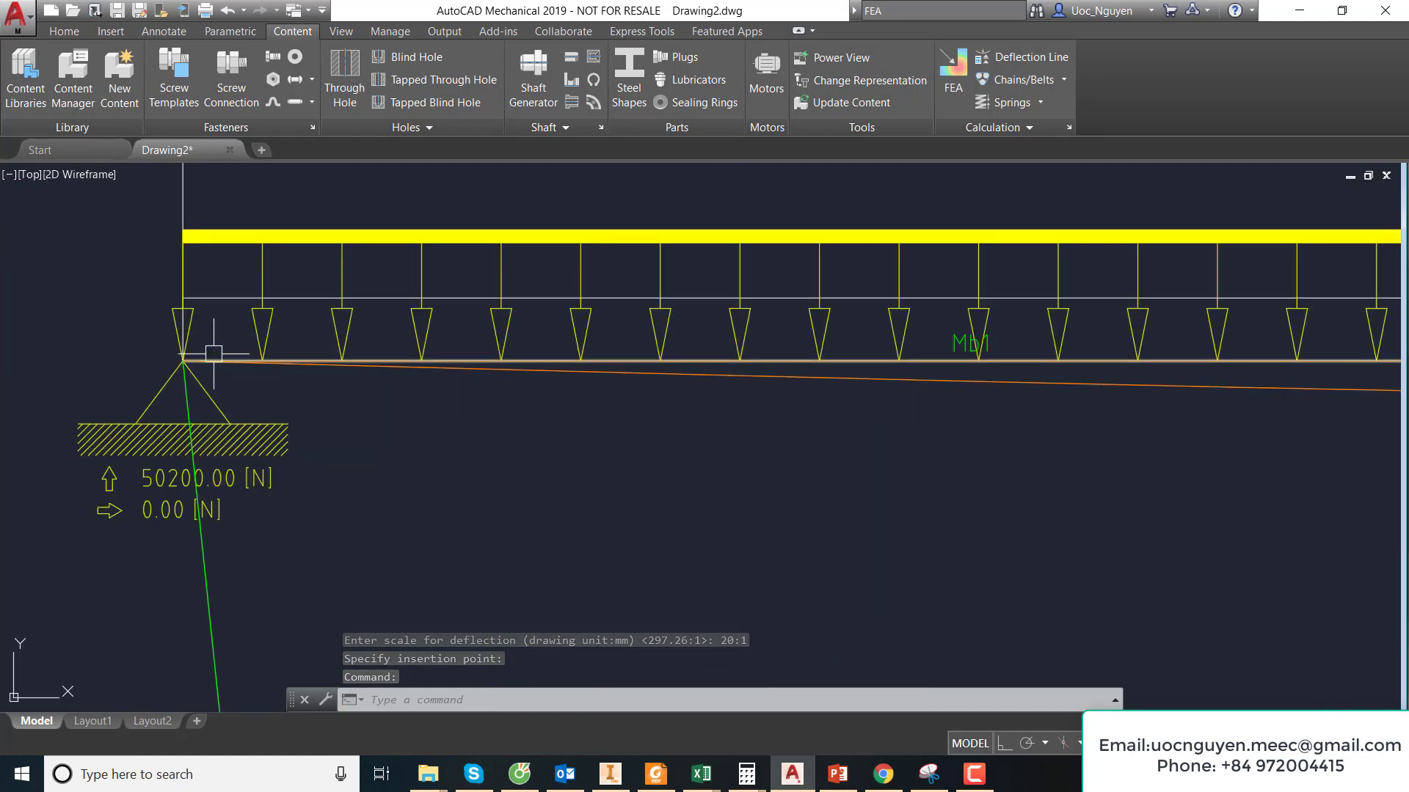
scroll(249, 371, "down", 5)
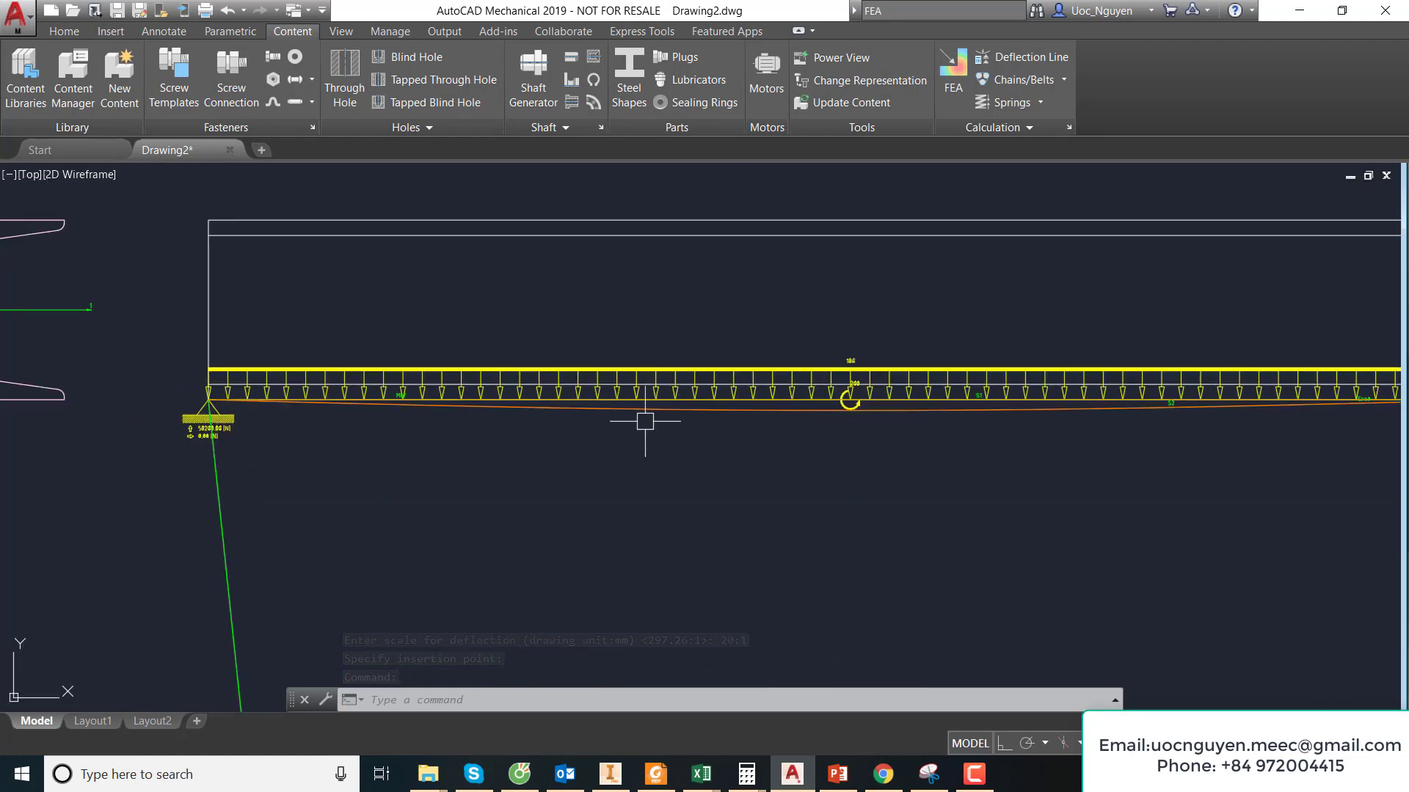
middle_click_drag(645, 419, 599, 422)
scroll(352, 400, "up", 5)
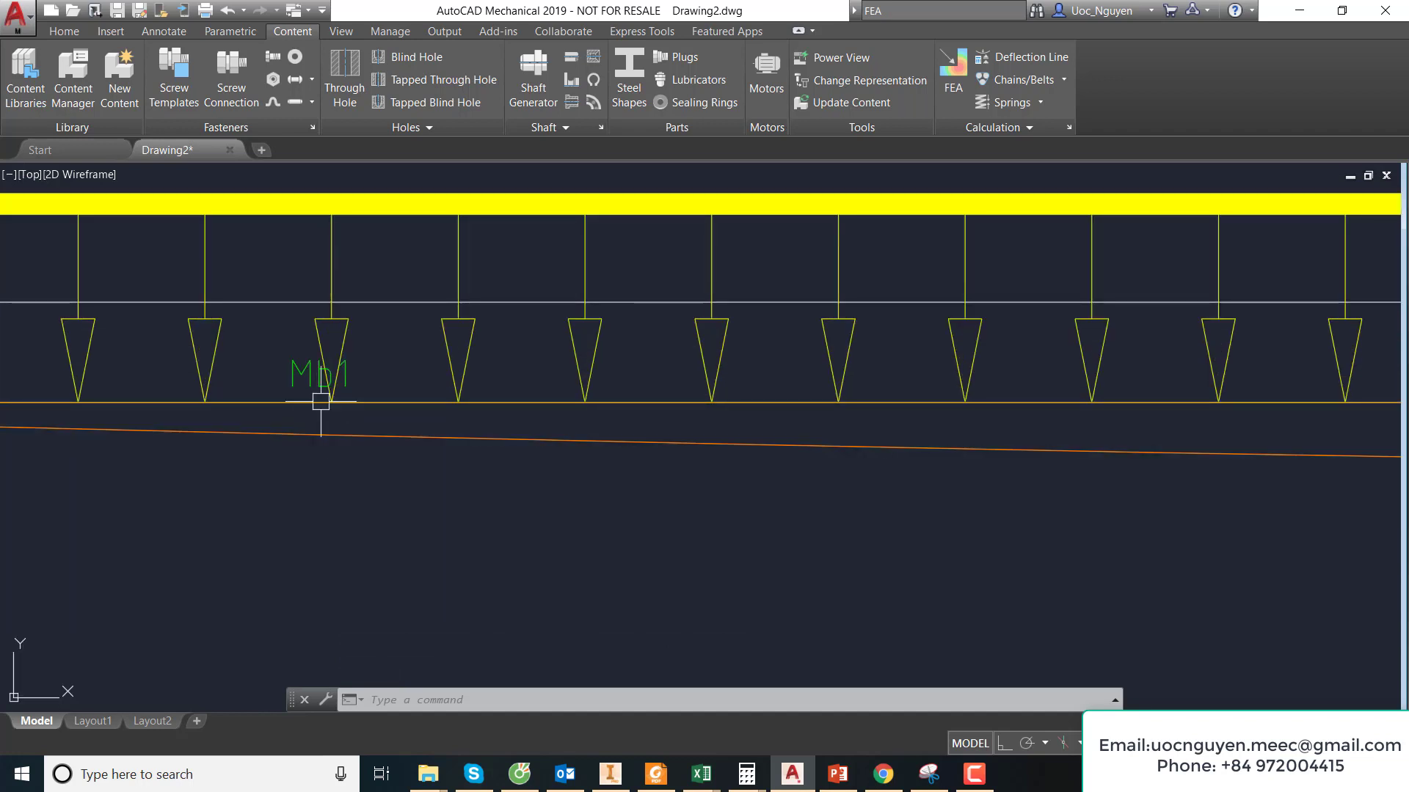
- Drag the Mb1 label from among the load arrows to below the orange moment curve
left_click(319, 387)
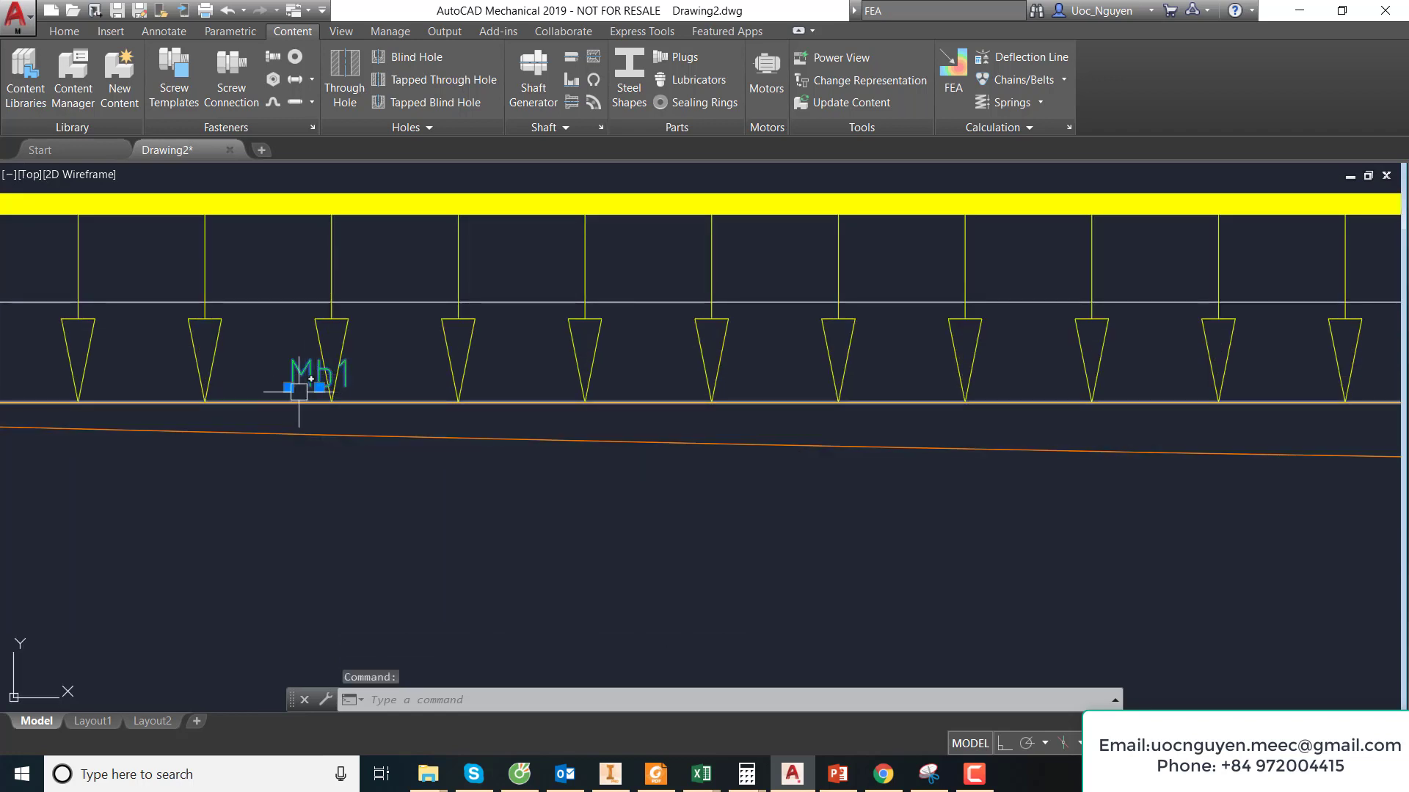
left_click(288, 387)
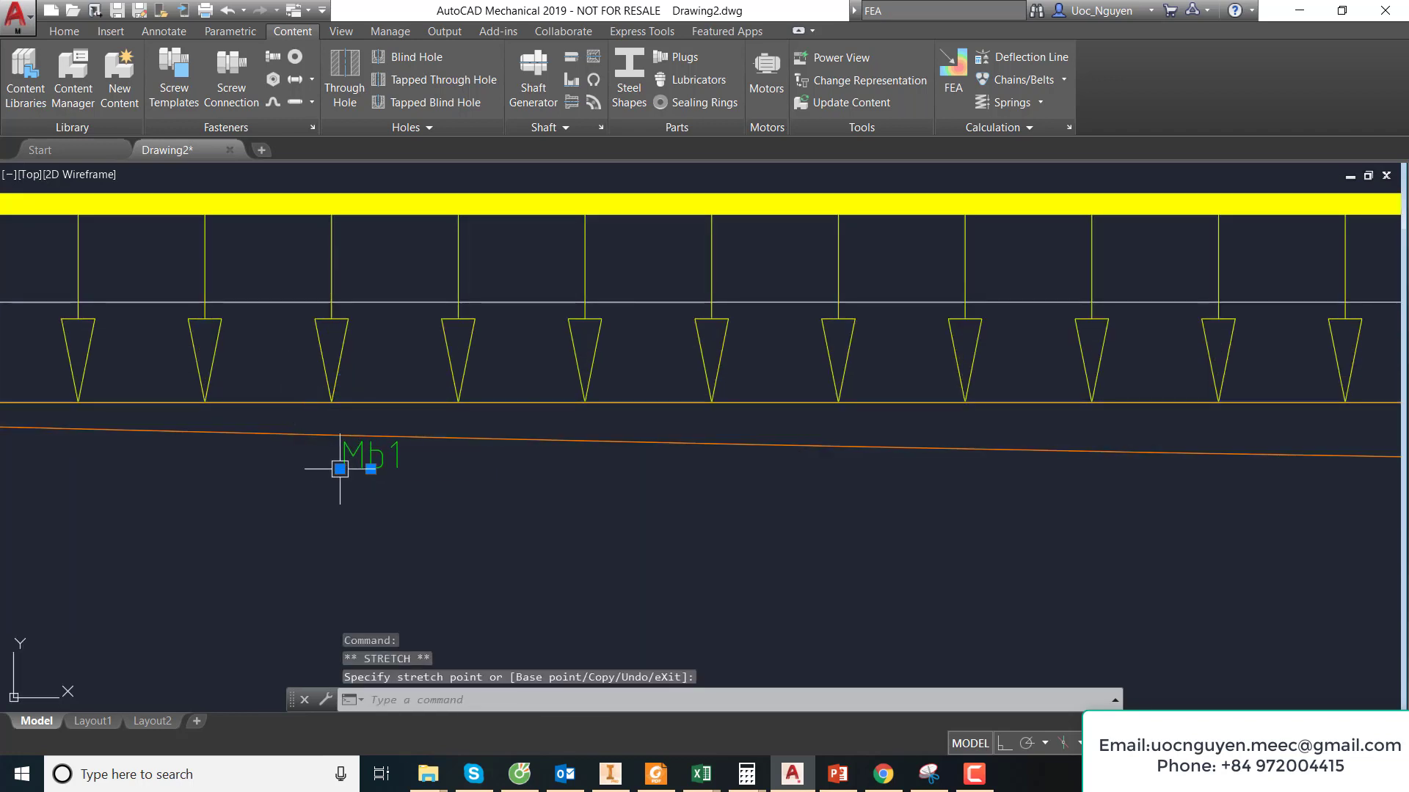
left_click(360, 495)
key("Escape")
- Zoom and pan to bring the section, beam and results table into view
scroll(403, 449, "down", 5)
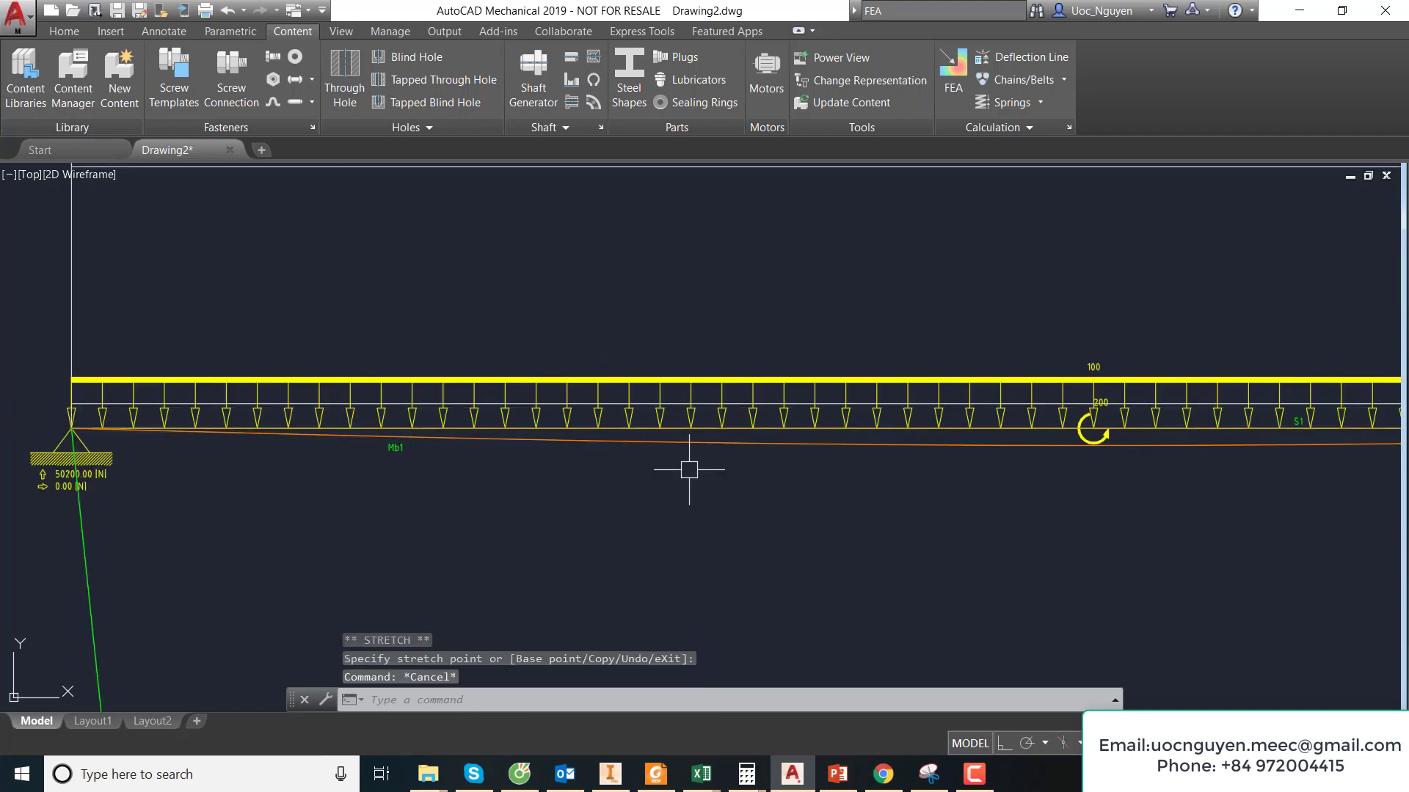
scroll(660, 470, "down", 3)
scroll(594, 472, "down", 3)
scroll(759, 451, "up", 2)
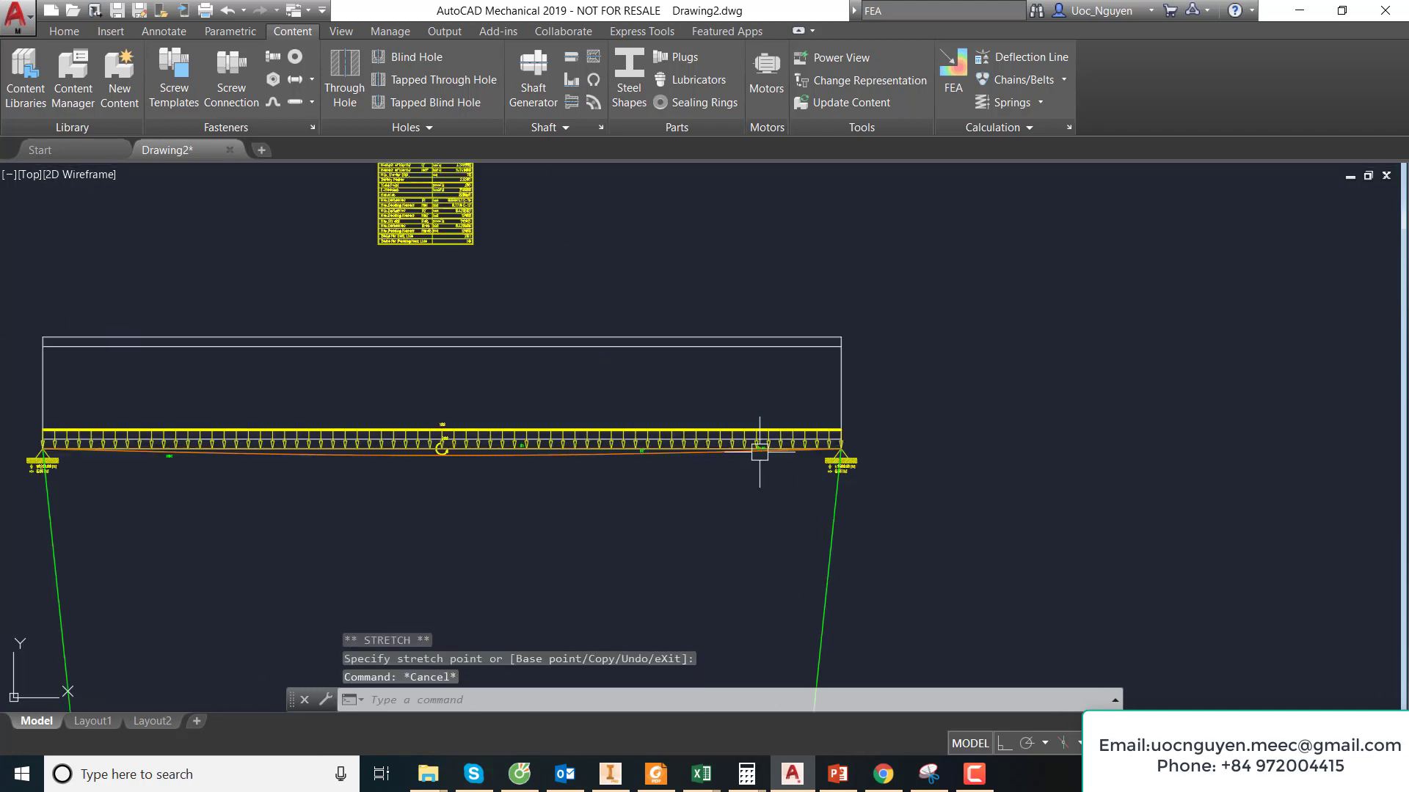
scroll(760, 451, "up", 3)
scroll(763, 449, "up", 4)
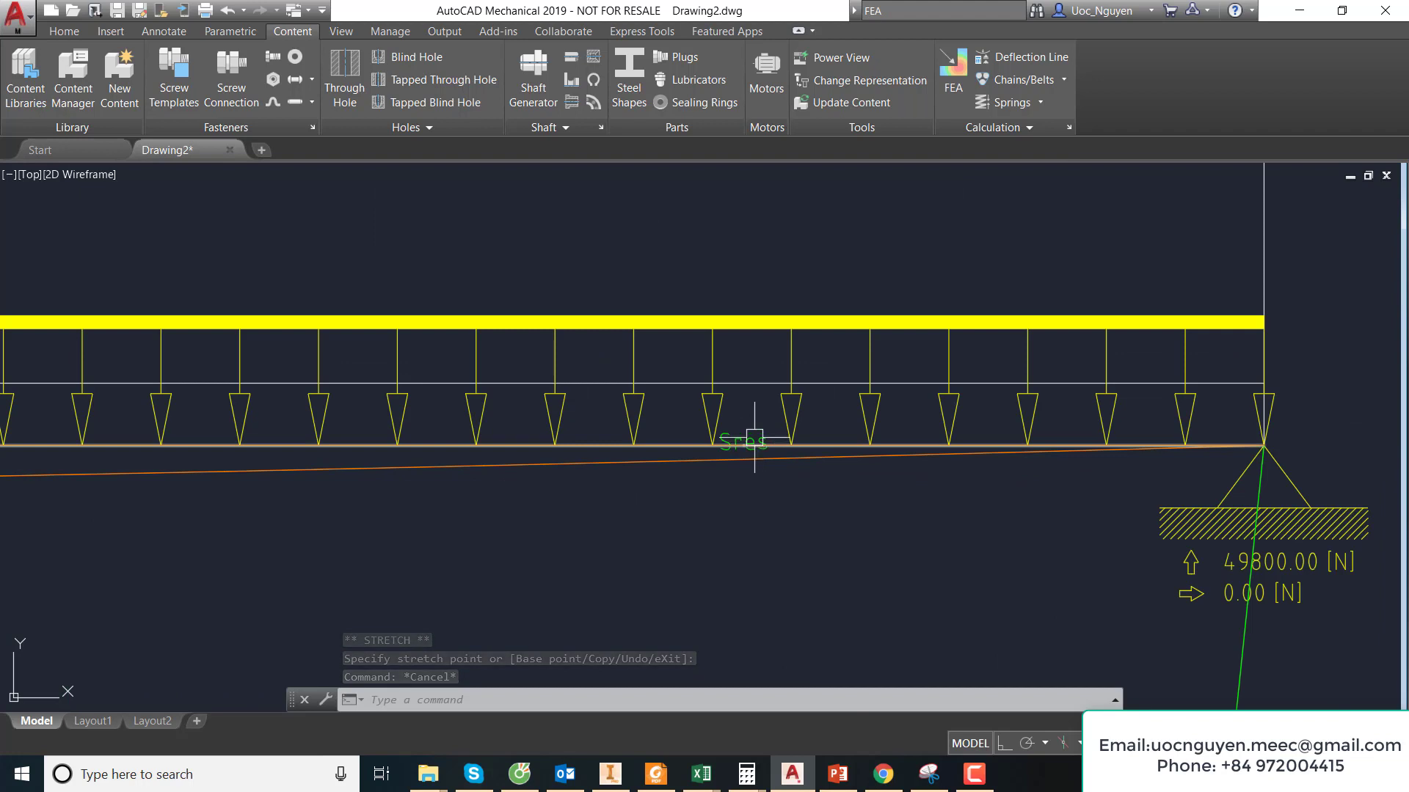
scroll(755, 438, "down", 3)
scroll(824, 435, "down", 2)
scroll(929, 426, "up", 5)
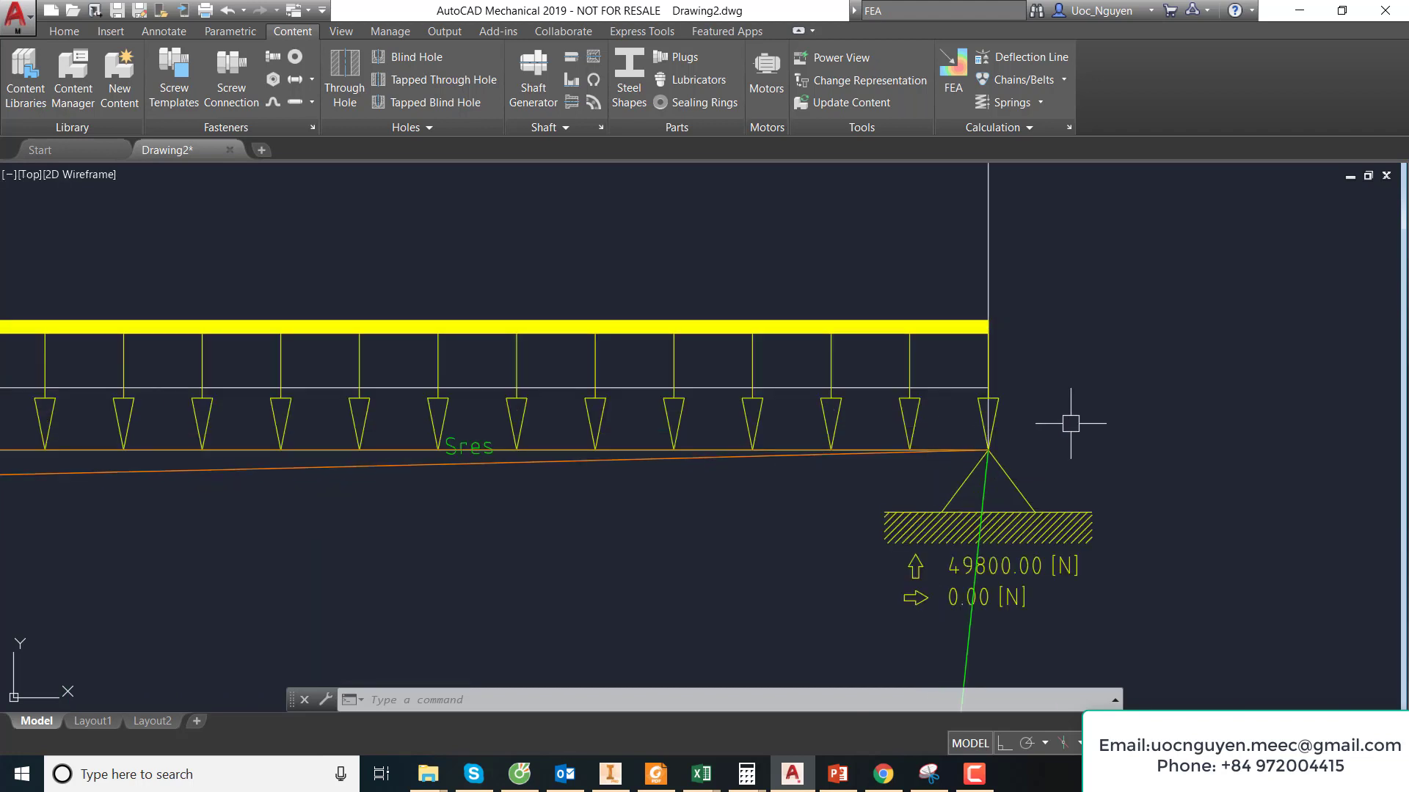
scroll(1071, 424, "down", 2)
scroll(1071, 423, "down", 3)
scroll(1070, 423, "down", 2)
middle_click_drag(1025, 540, 847, 352)
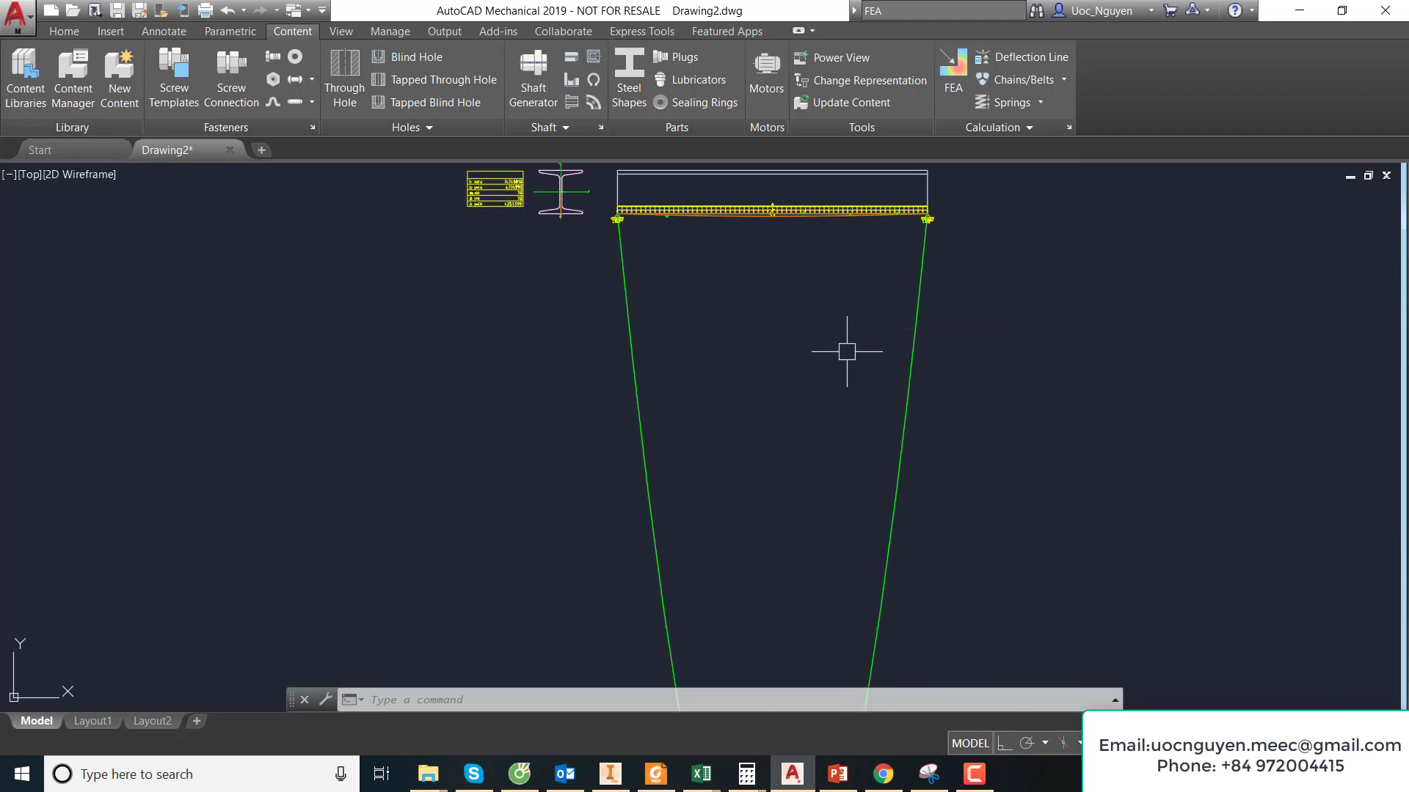
scroll(844, 382, "down", 4)
scroll(818, 503, "up", 3)
scroll(795, 497, "up", 2)
scroll(837, 535, "up", 2)
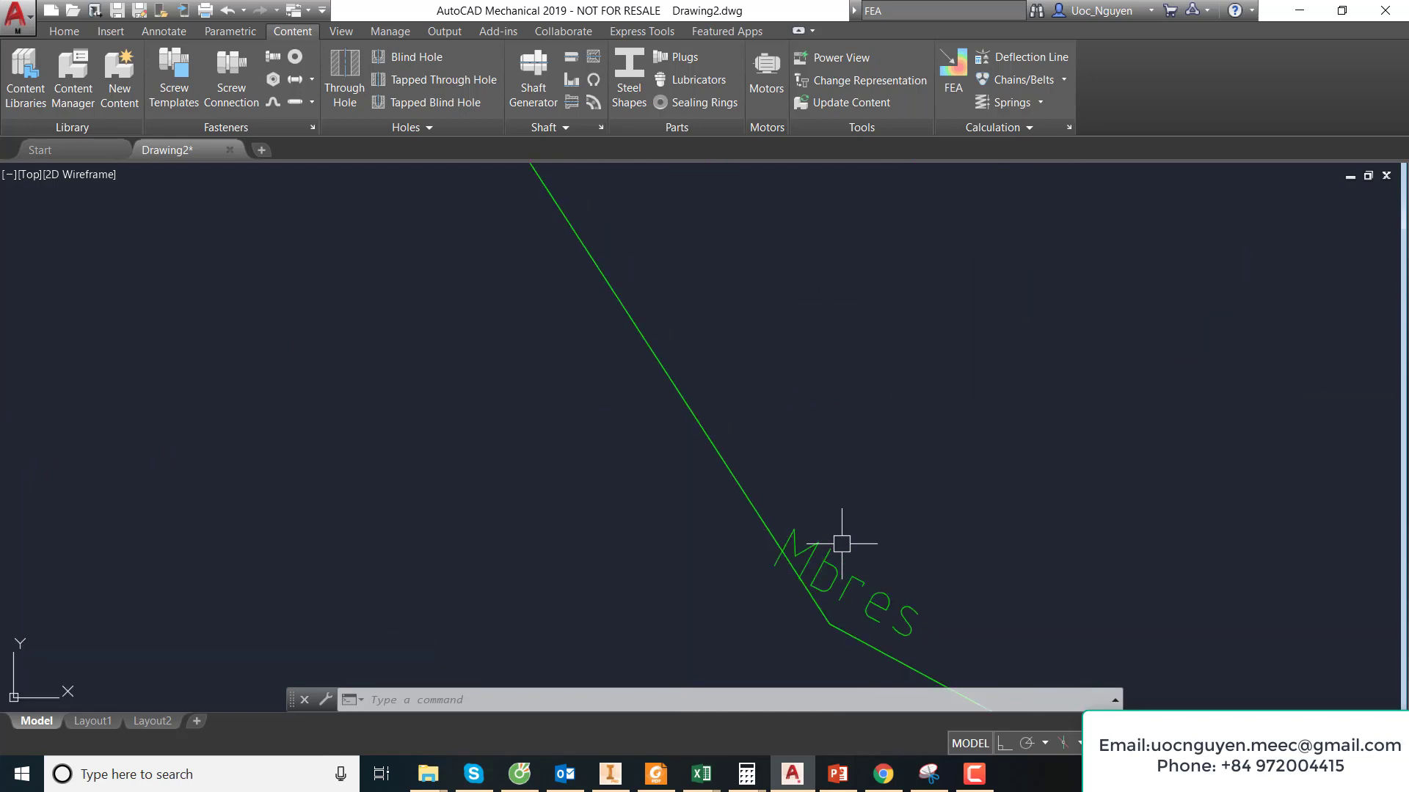
scroll(841, 543, "down", 1)
scroll(725, 582, "down", 3)
scroll(730, 581, "down", 2)
scroll(735, 514, "down", 2)
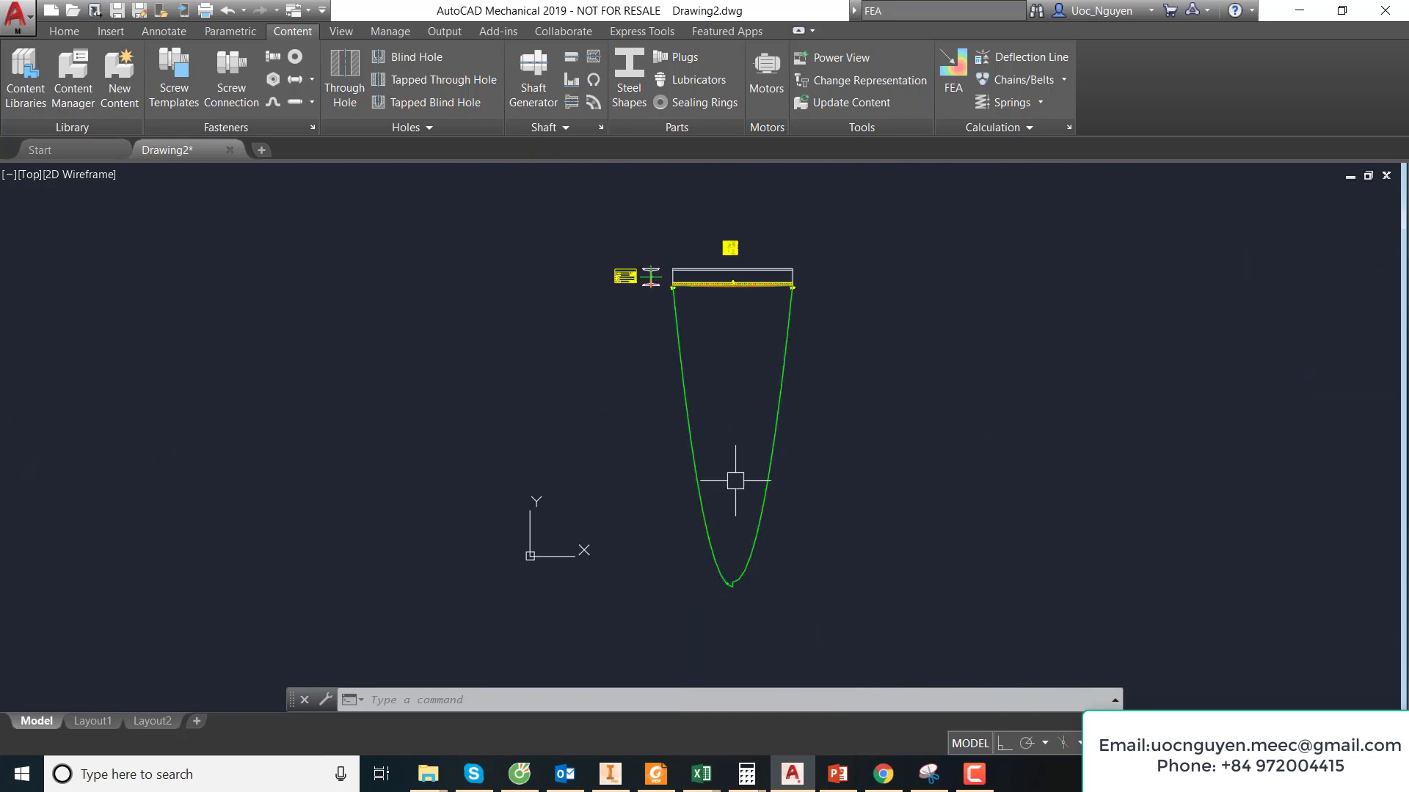
scroll(719, 259, "up", 3)
scroll(745, 229, "up", 4)
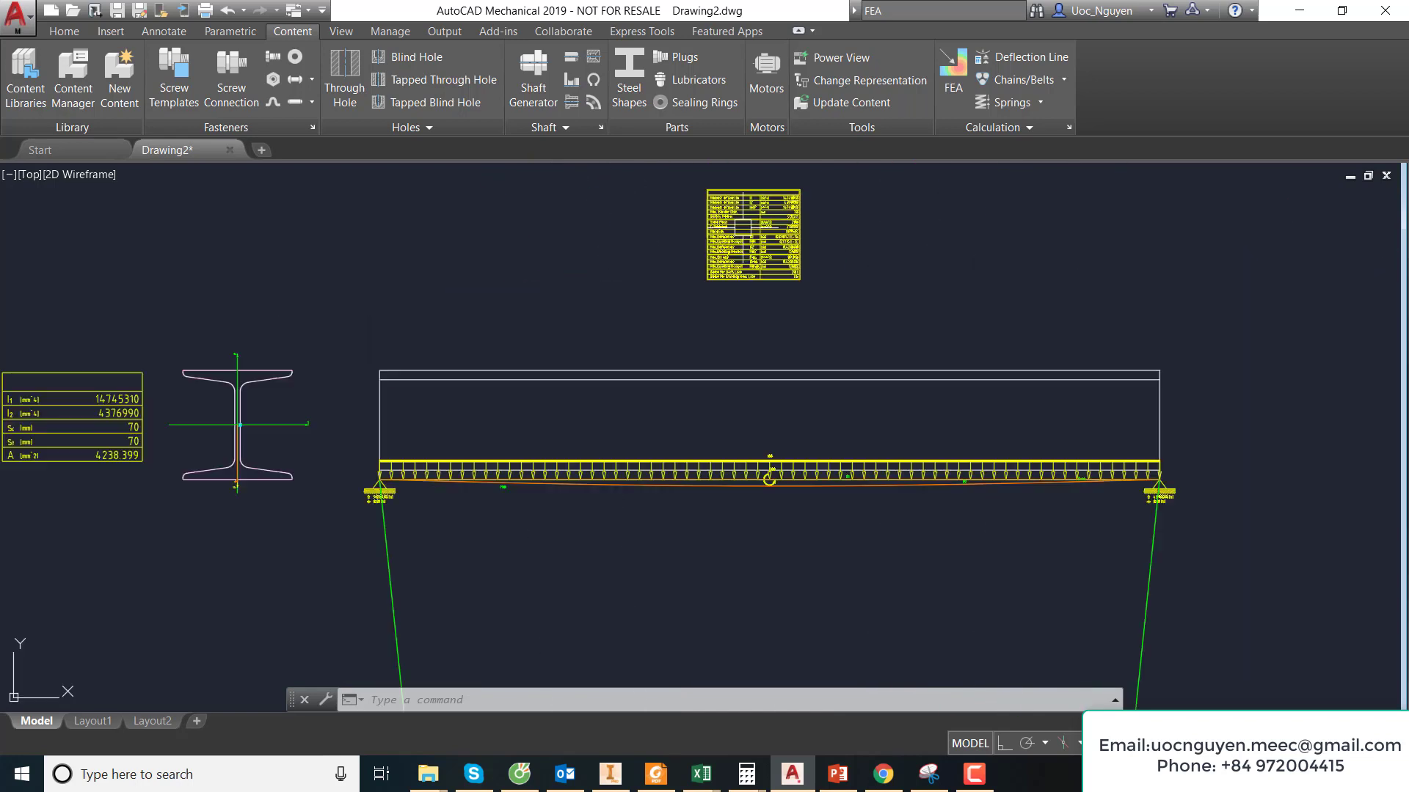
middle_click_drag(848, 252, 838, 275)
- Scale the beam results table up by a factor of 3
key("Return")
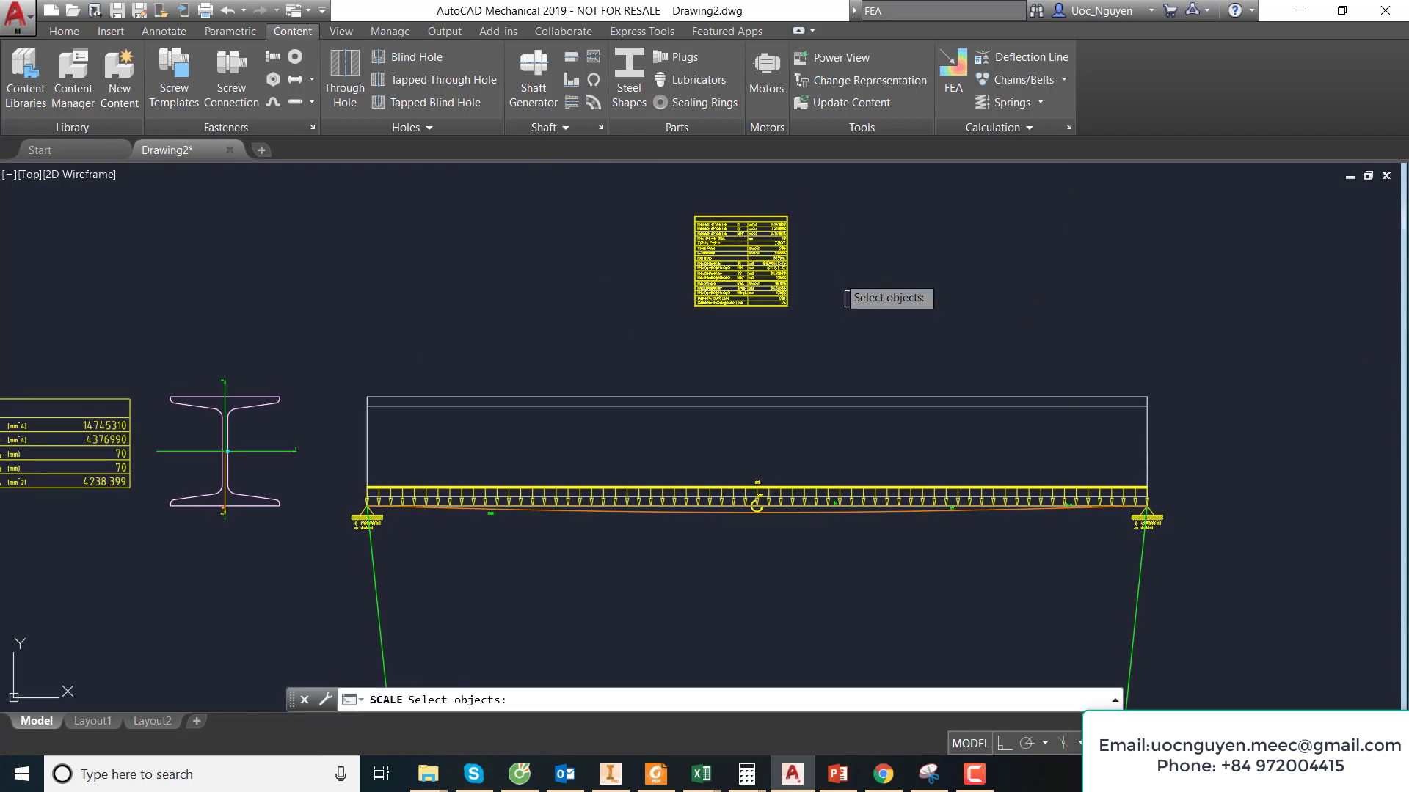
left_click(868, 336)
left_click(620, 191)
key("Return")
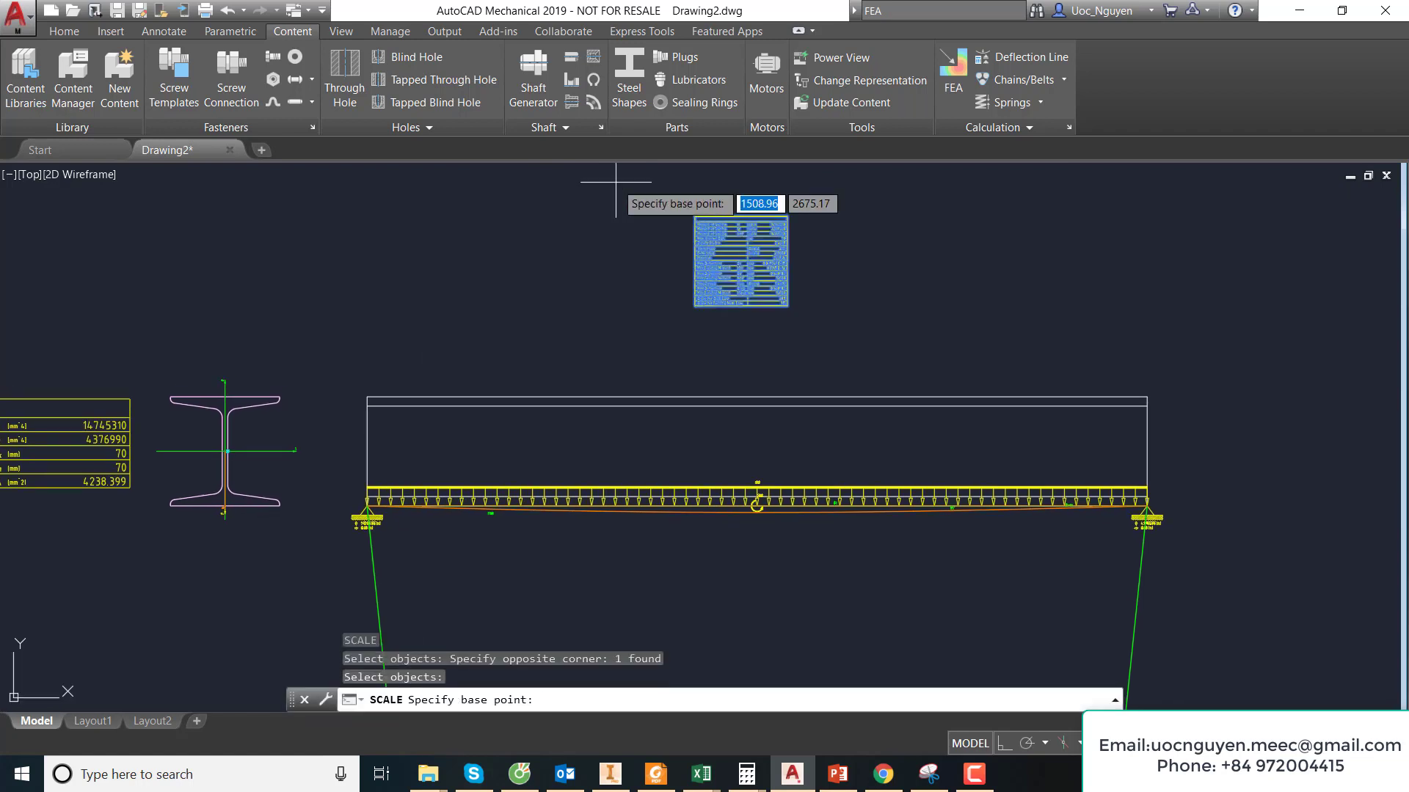
type("3")
key("Return")
left_click(616, 181)
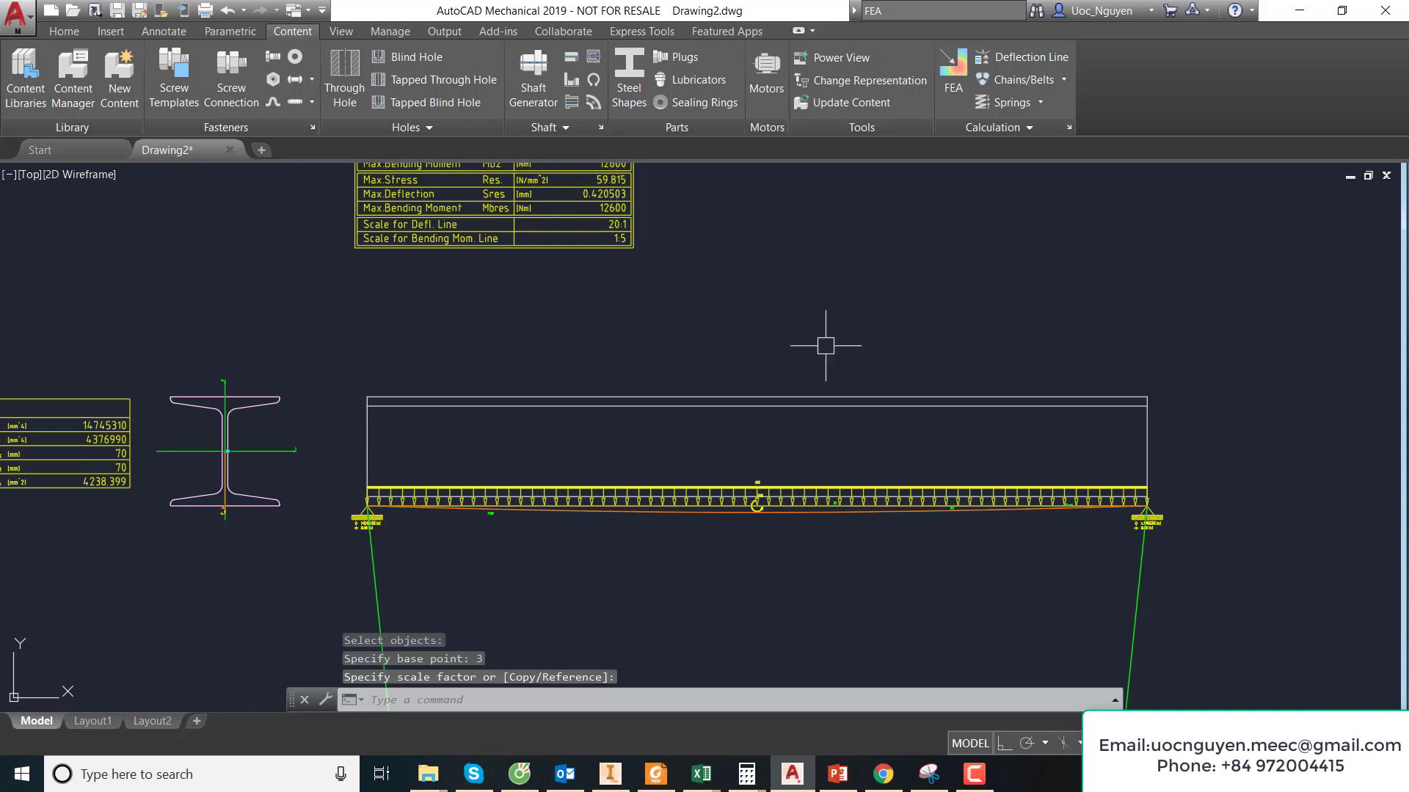
scroll(825, 345, "down", 1)
scroll(808, 331, "down", 3)
- Move the enlarged results table to sit beneath the beam diagram
key("Return")
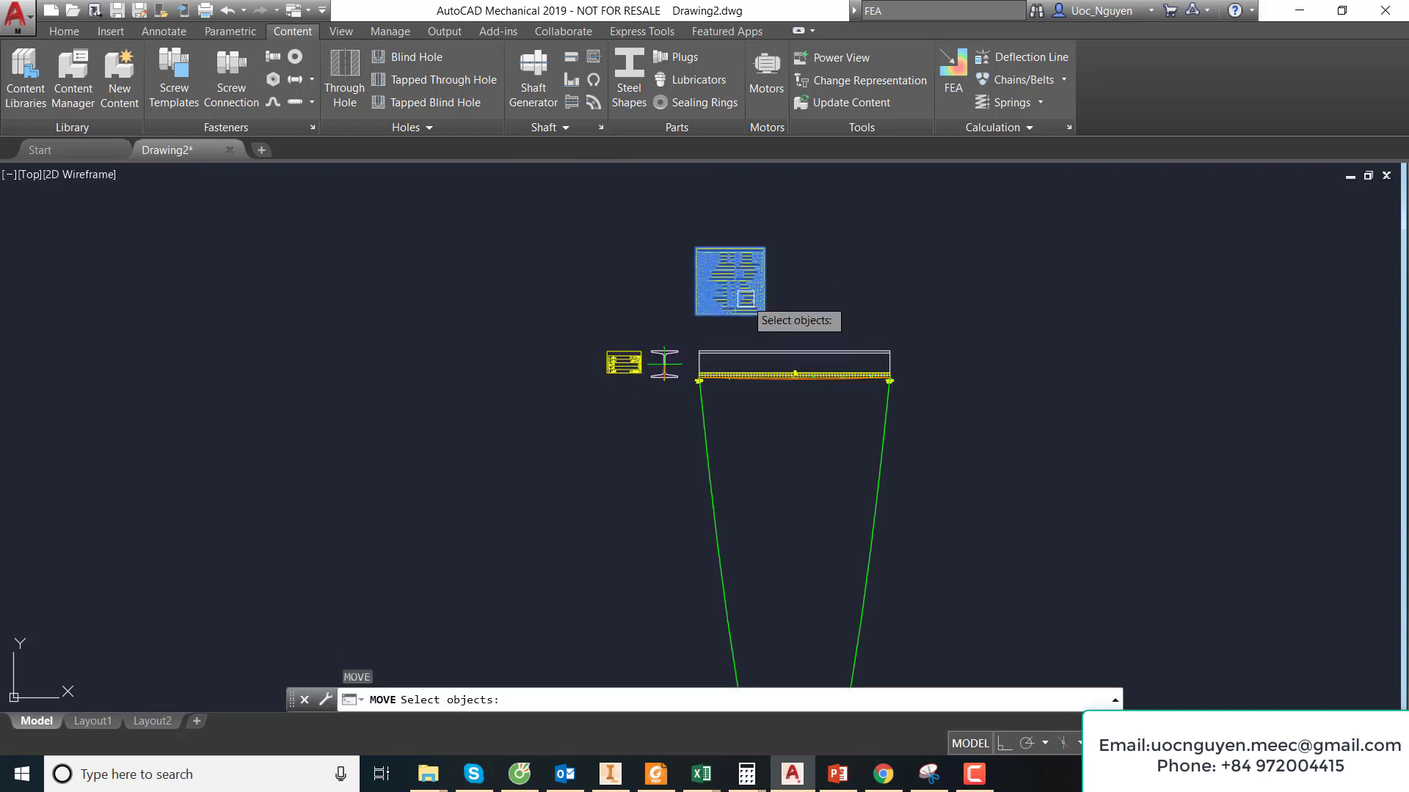
left_click(756, 308)
key("Return")
left_click(869, 265)
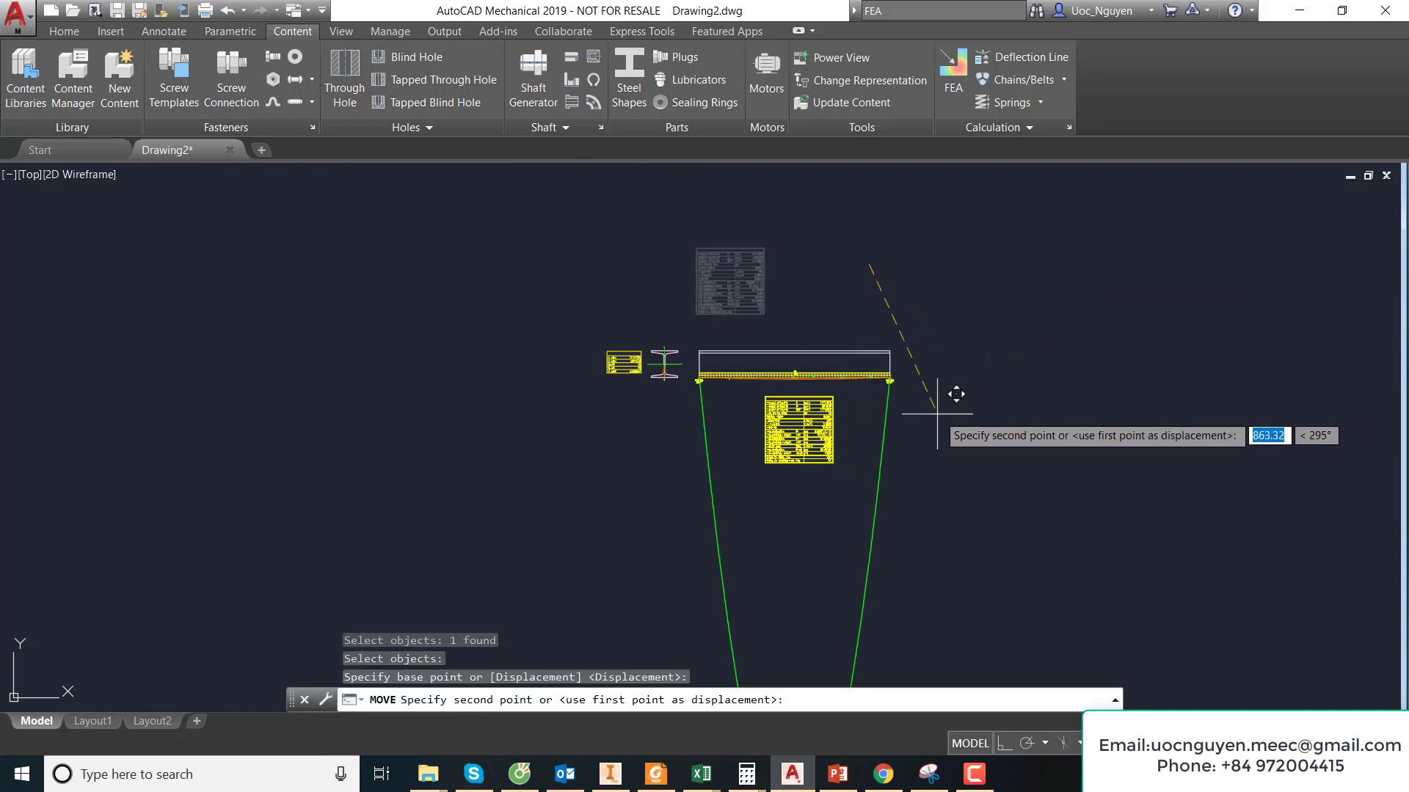
left_click(940, 410)
scroll(781, 406, "up", 4)
scroll(734, 338, "up", 3)
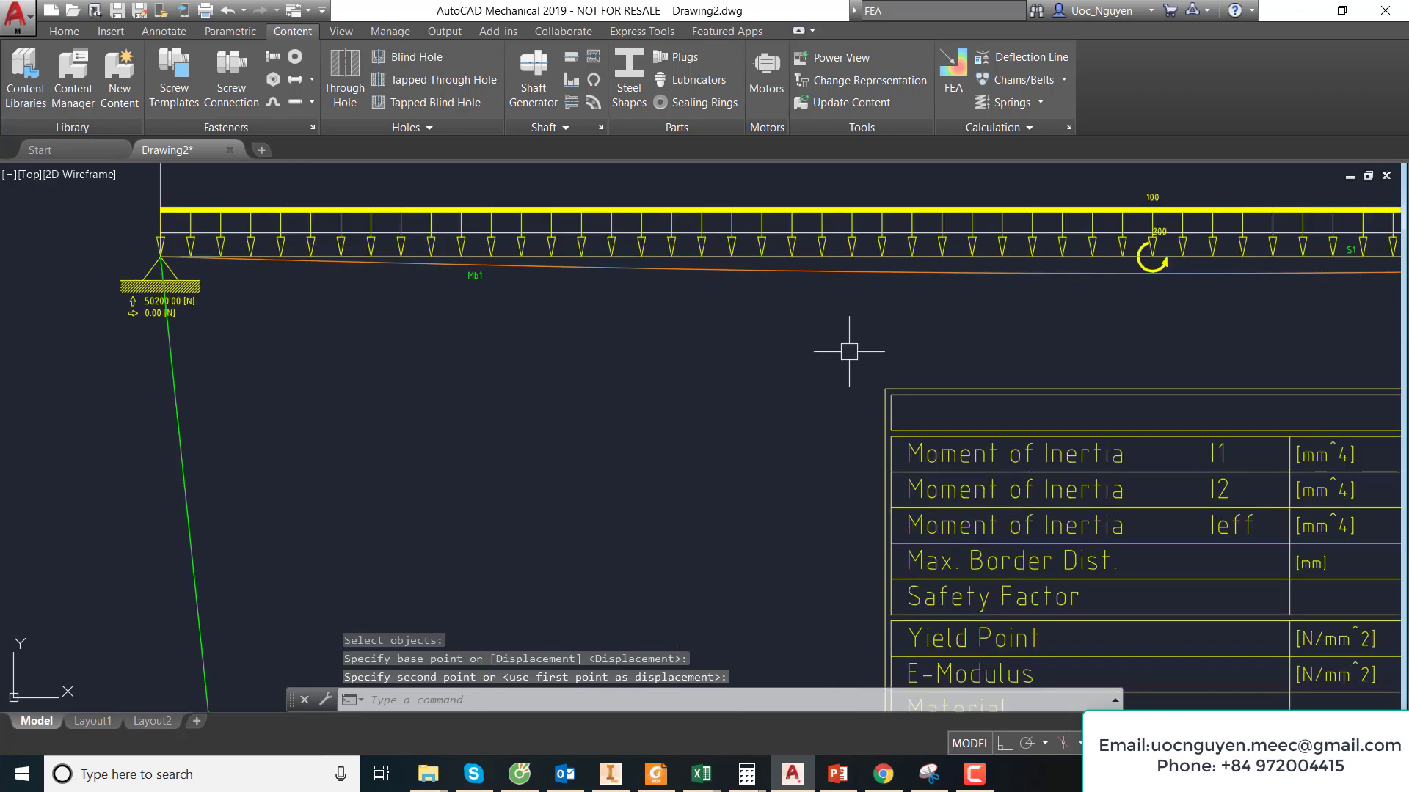
middle_click_drag(849, 346, 497, 349)
scroll(660, 348, "down", 3)
middle_click_drag(755, 346, 714, 261)
scroll(786, 374, "up", 2)
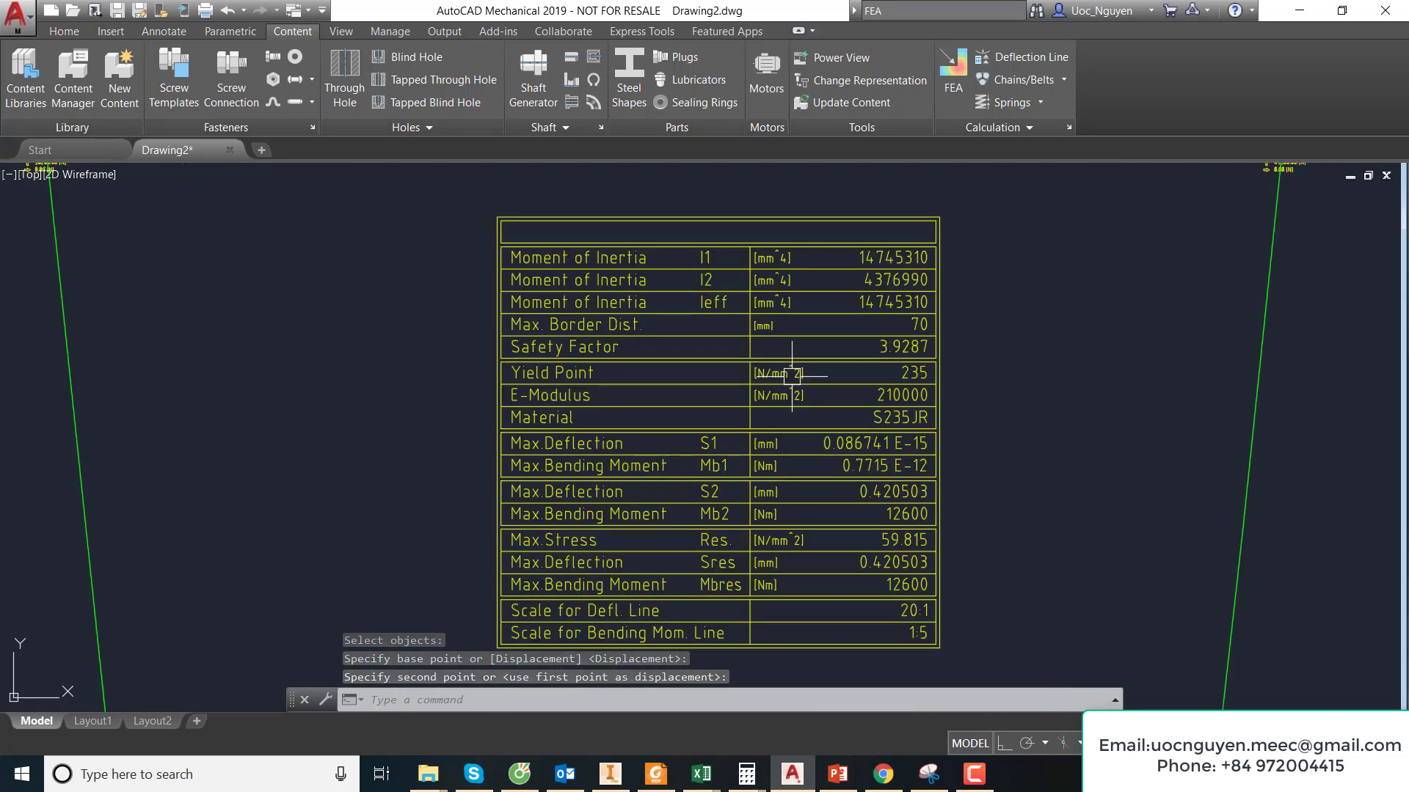
middle_click_drag(786, 370, 786, 346)
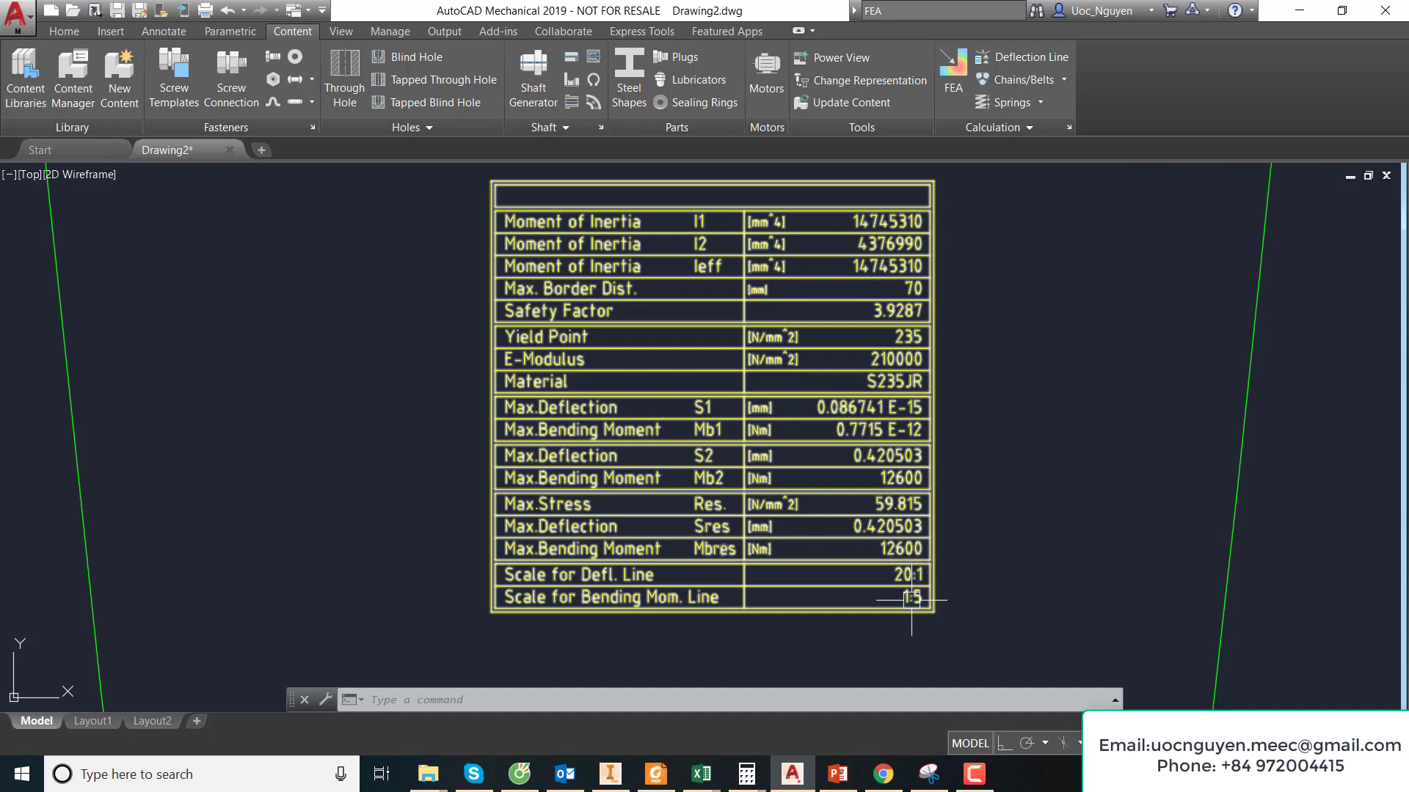
scroll(911, 593, "down", 2)
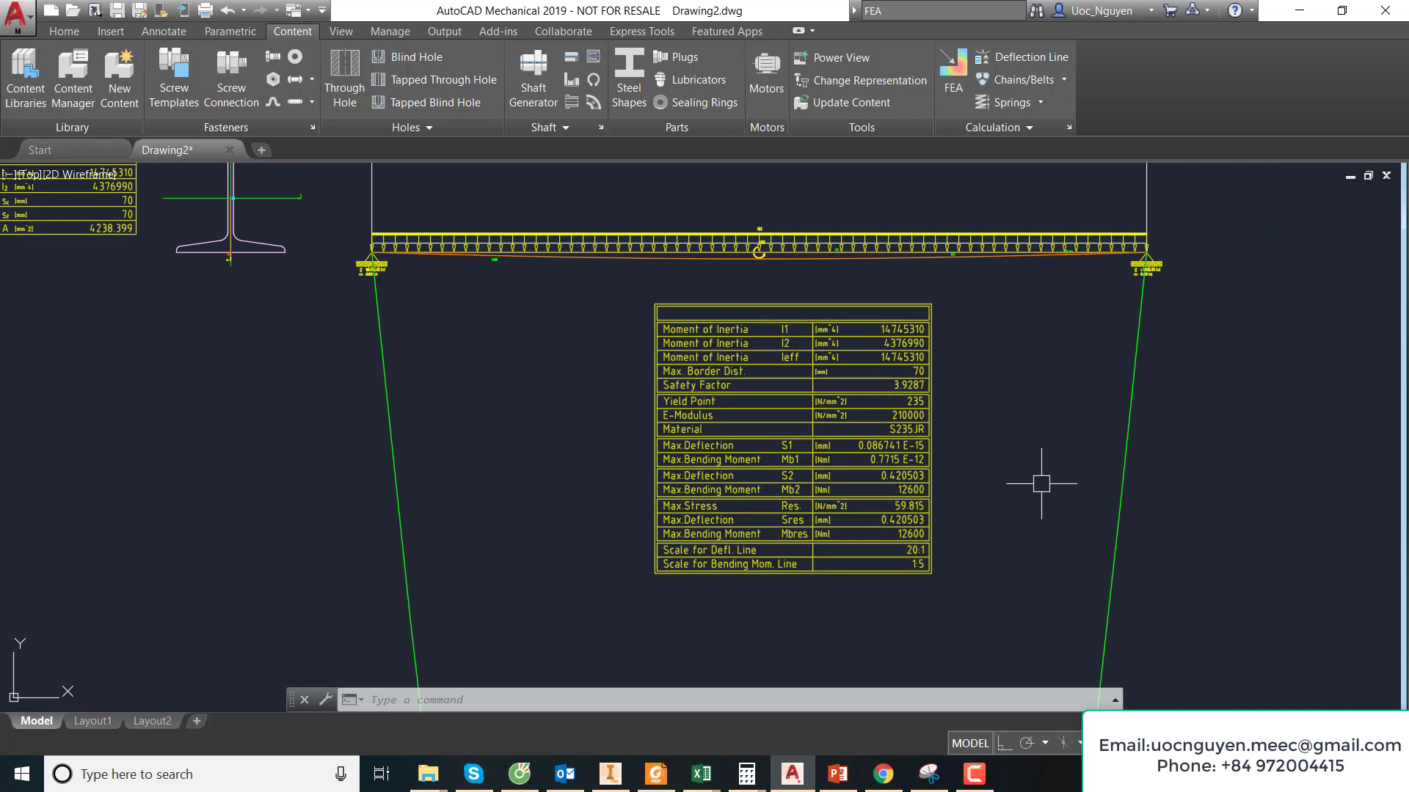
scroll(1038, 478, "down", 5)
scroll(1020, 447, "up", 5)
scroll(1018, 422, "up", 3)
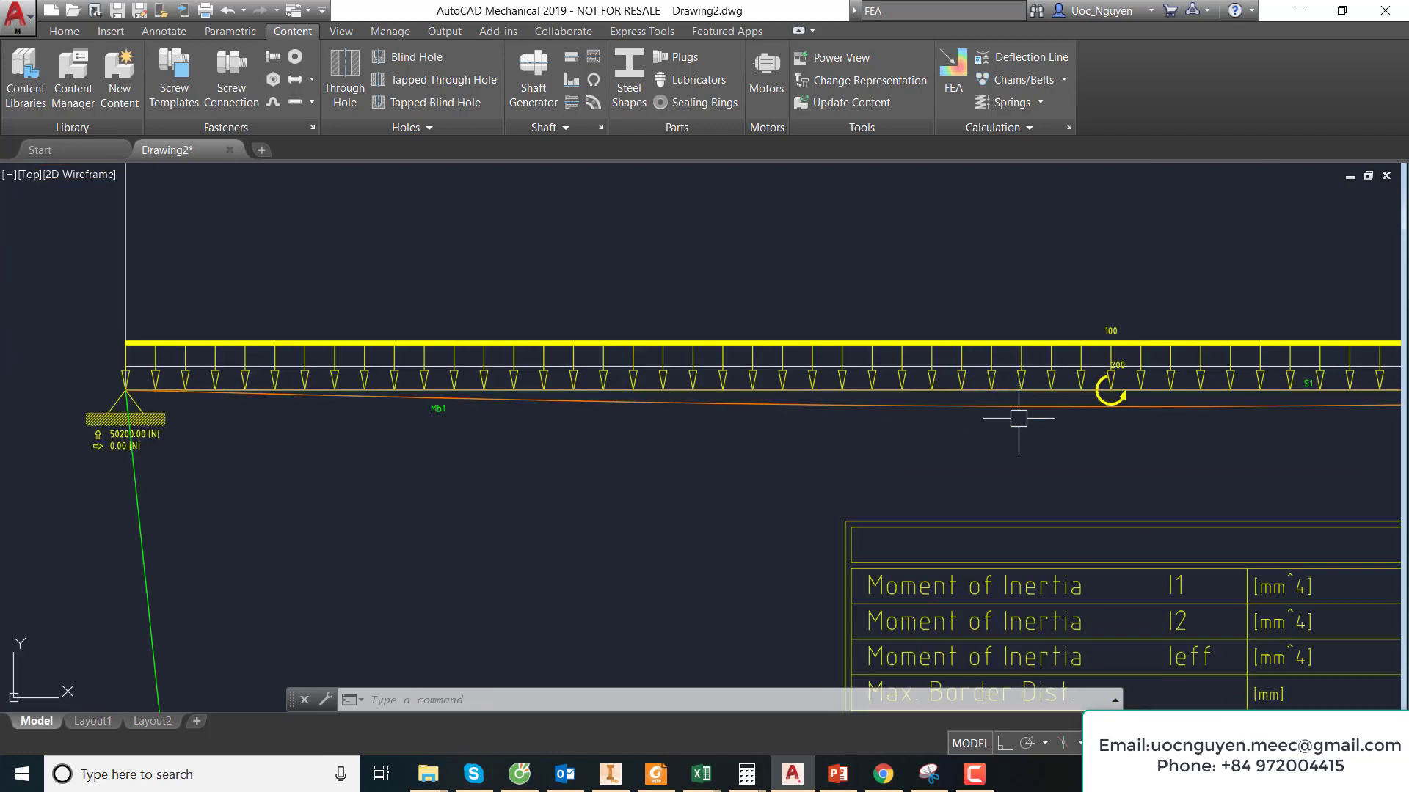
scroll(1018, 418, "down", 5)
scroll(554, 378, "down", 2)
scroll(629, 368, "down", 2)
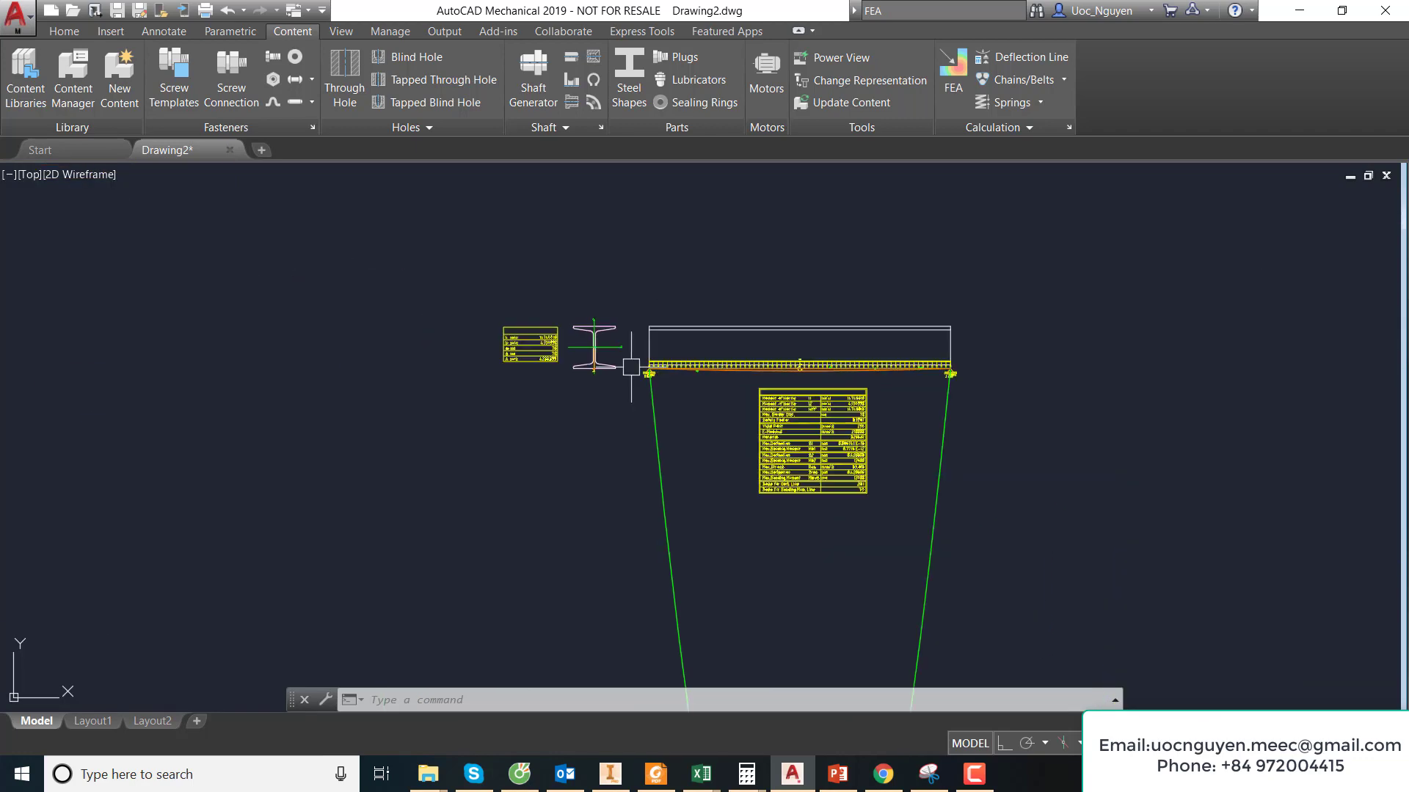
middle_click_drag(629, 369, 757, 371)
- Choose the ISO 4200 circular hollow section front view from the steel shapes library
left_click(626, 89)
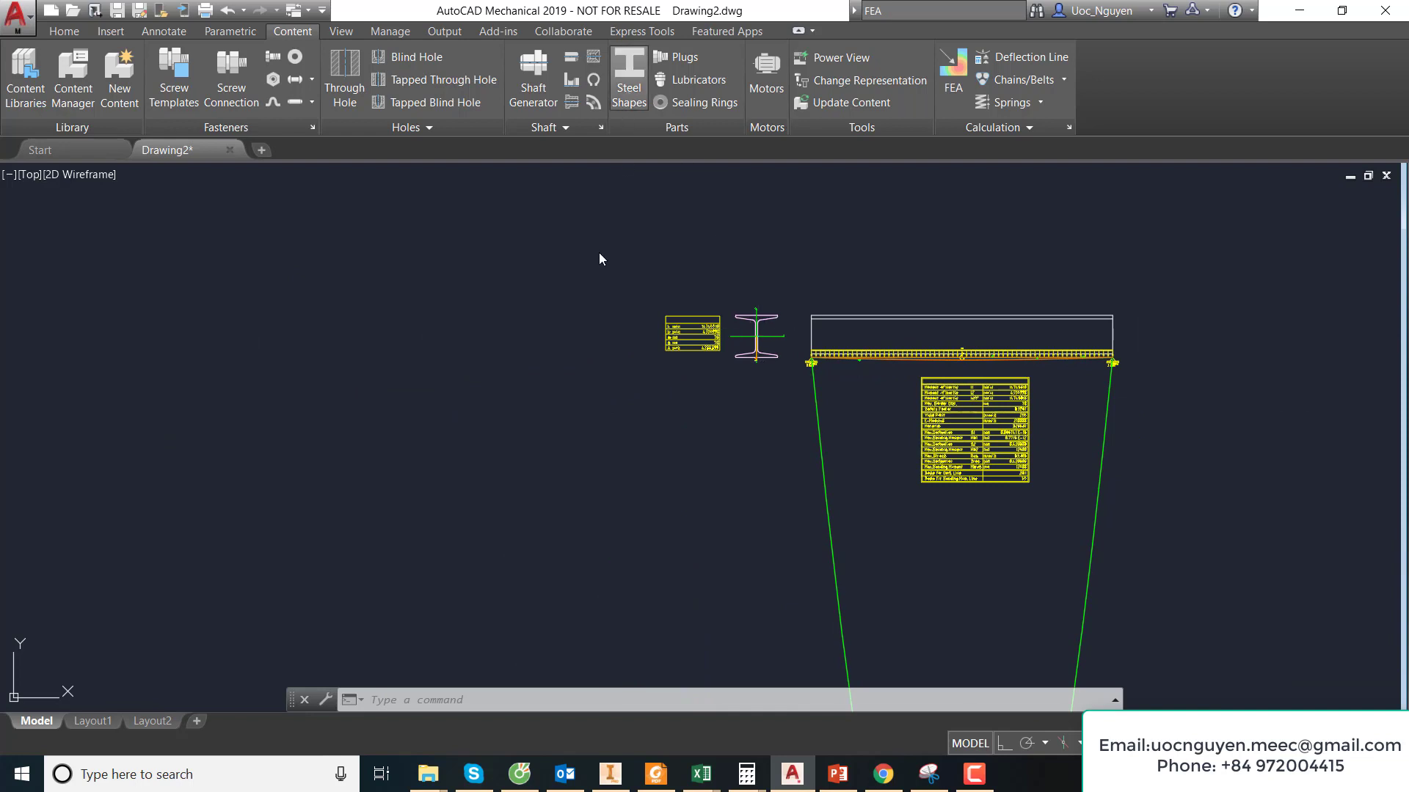
left_click_drag(965, 323, 969, 385)
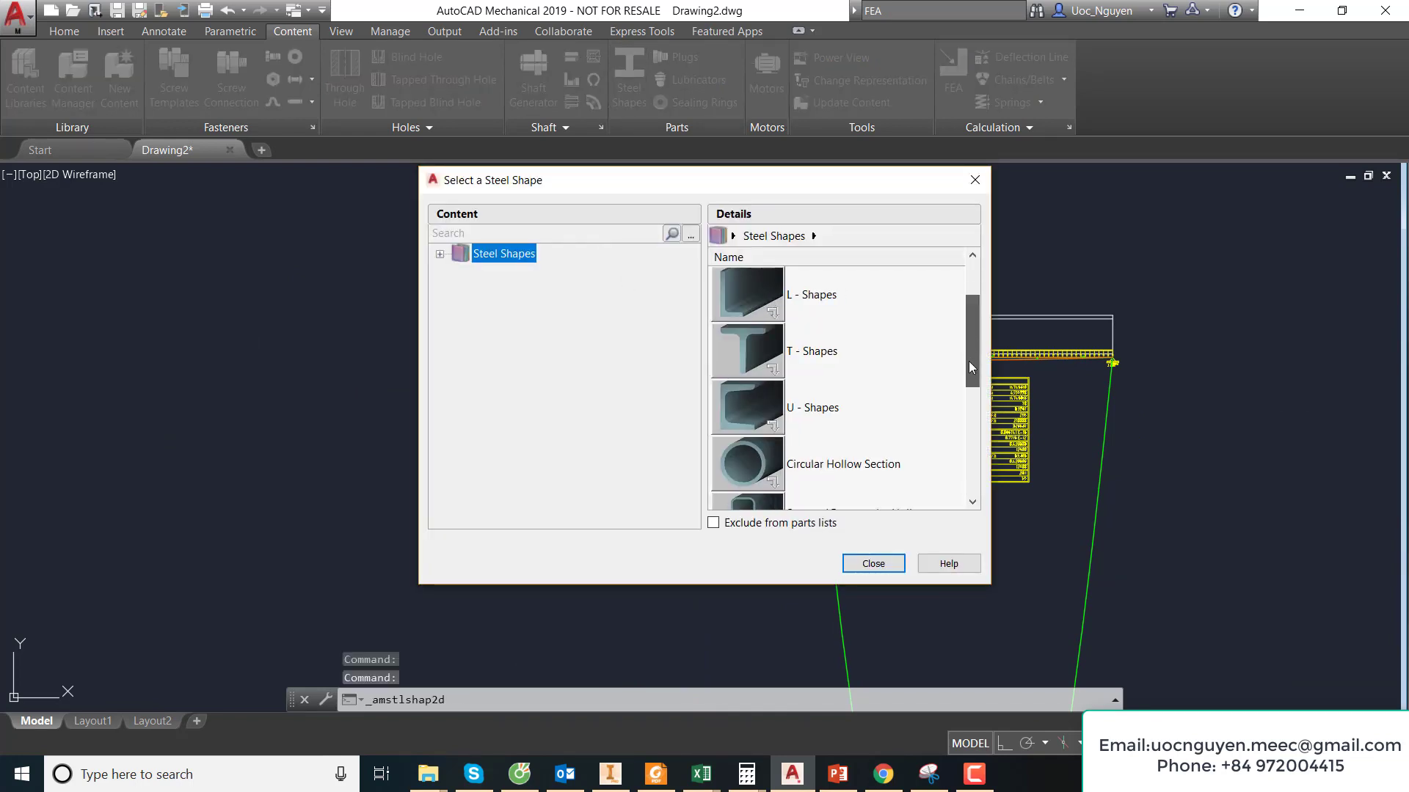
double_click(745, 358)
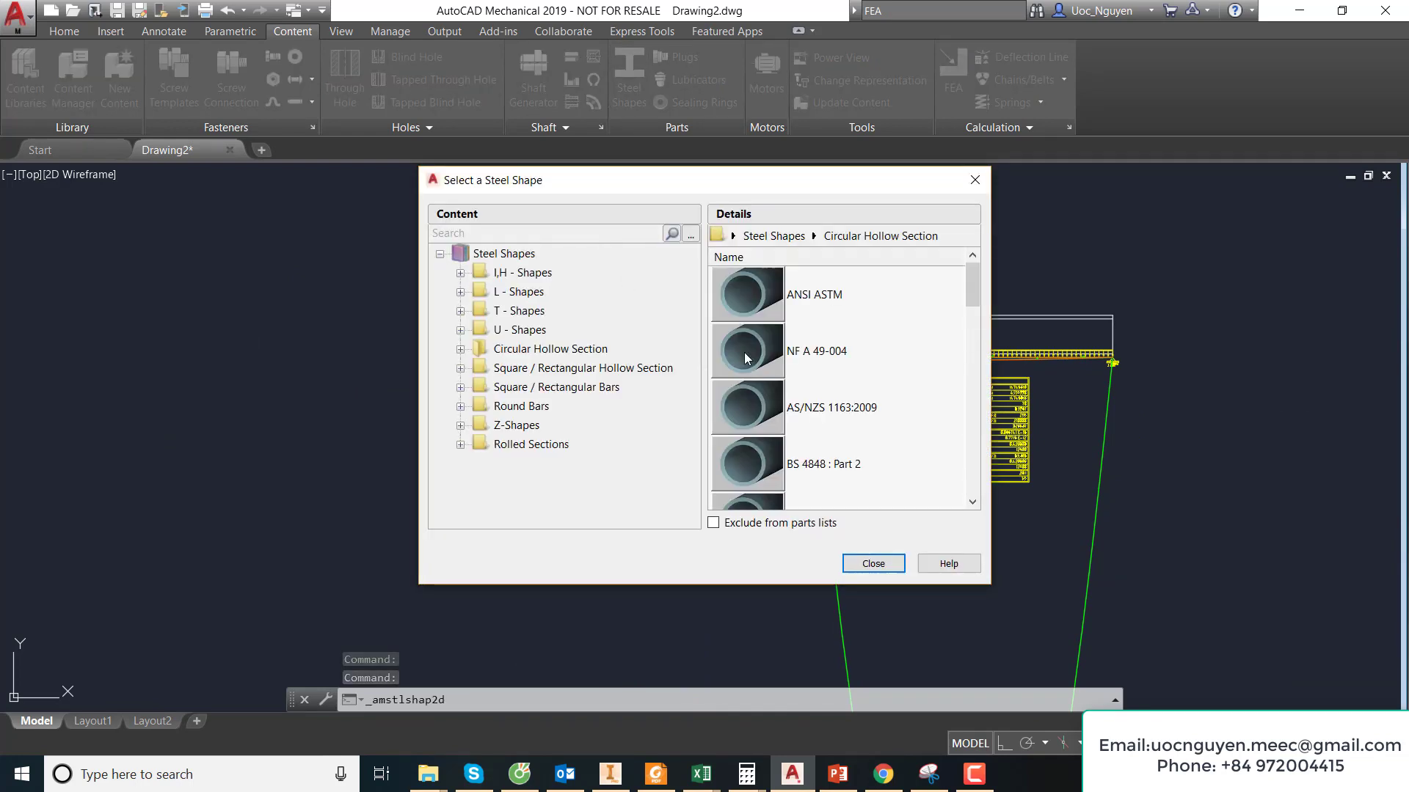
scroll(748, 345, "down", 5)
scroll(755, 350, "down", 2)
scroll(756, 350, "down", 3)
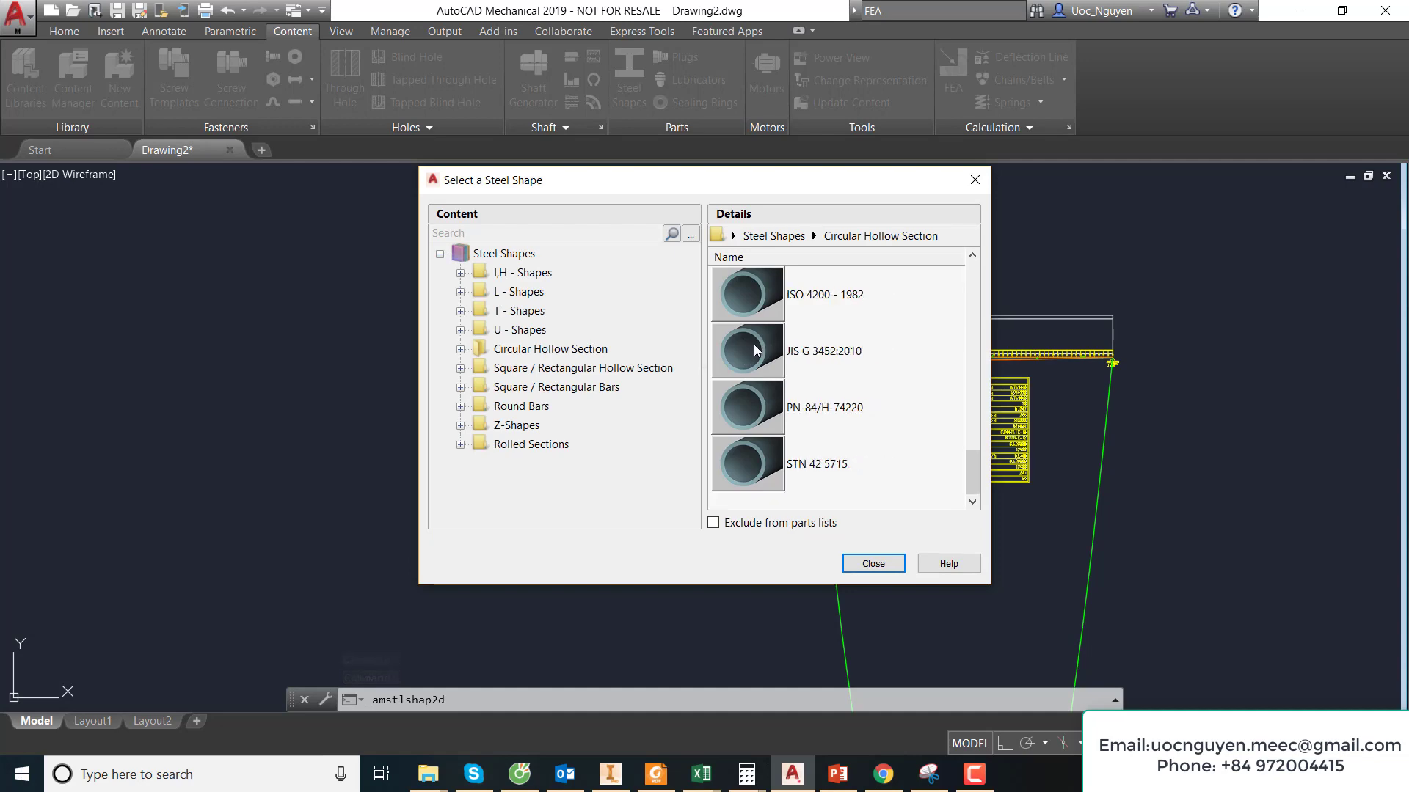
double_click(756, 350)
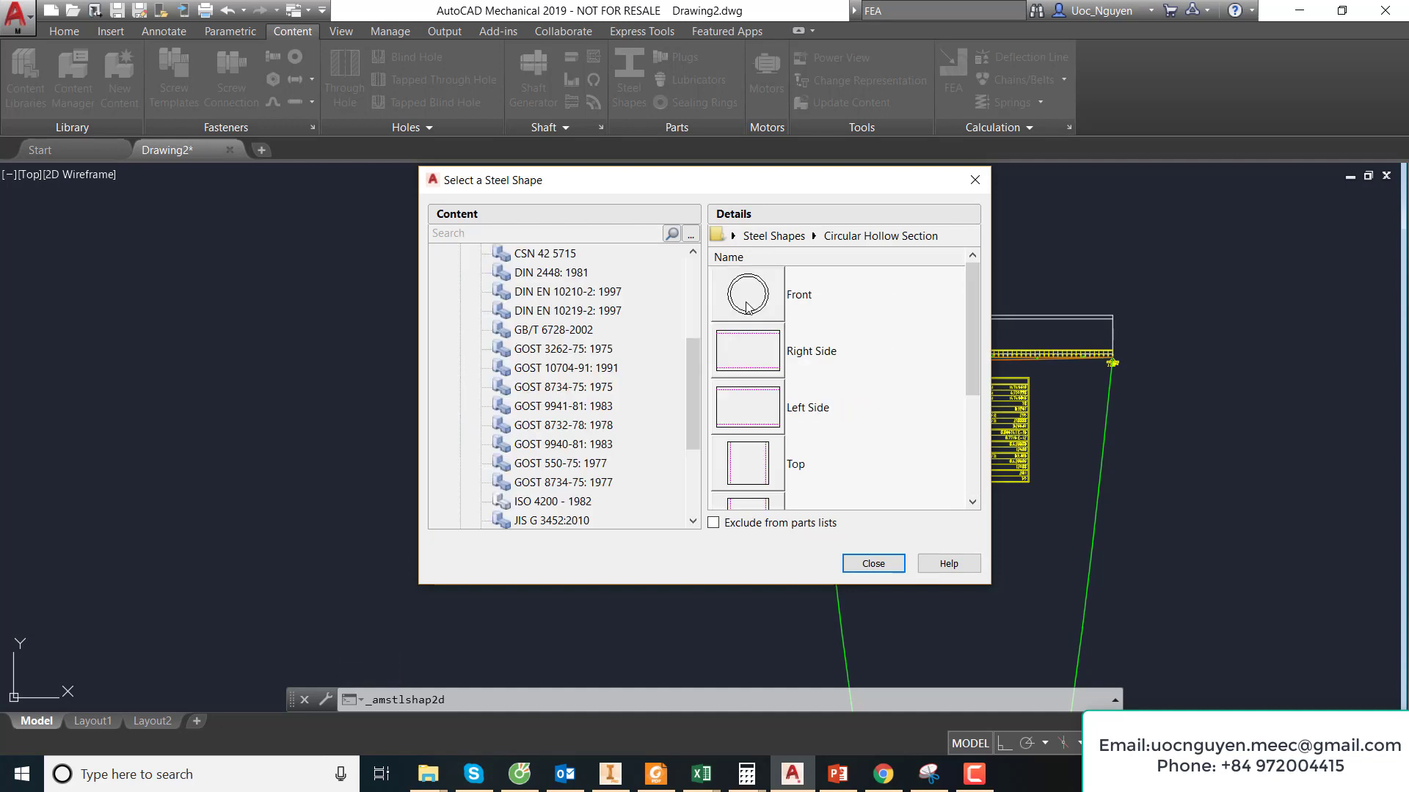
double_click(747, 307)
scroll(387, 324, "up", 2)
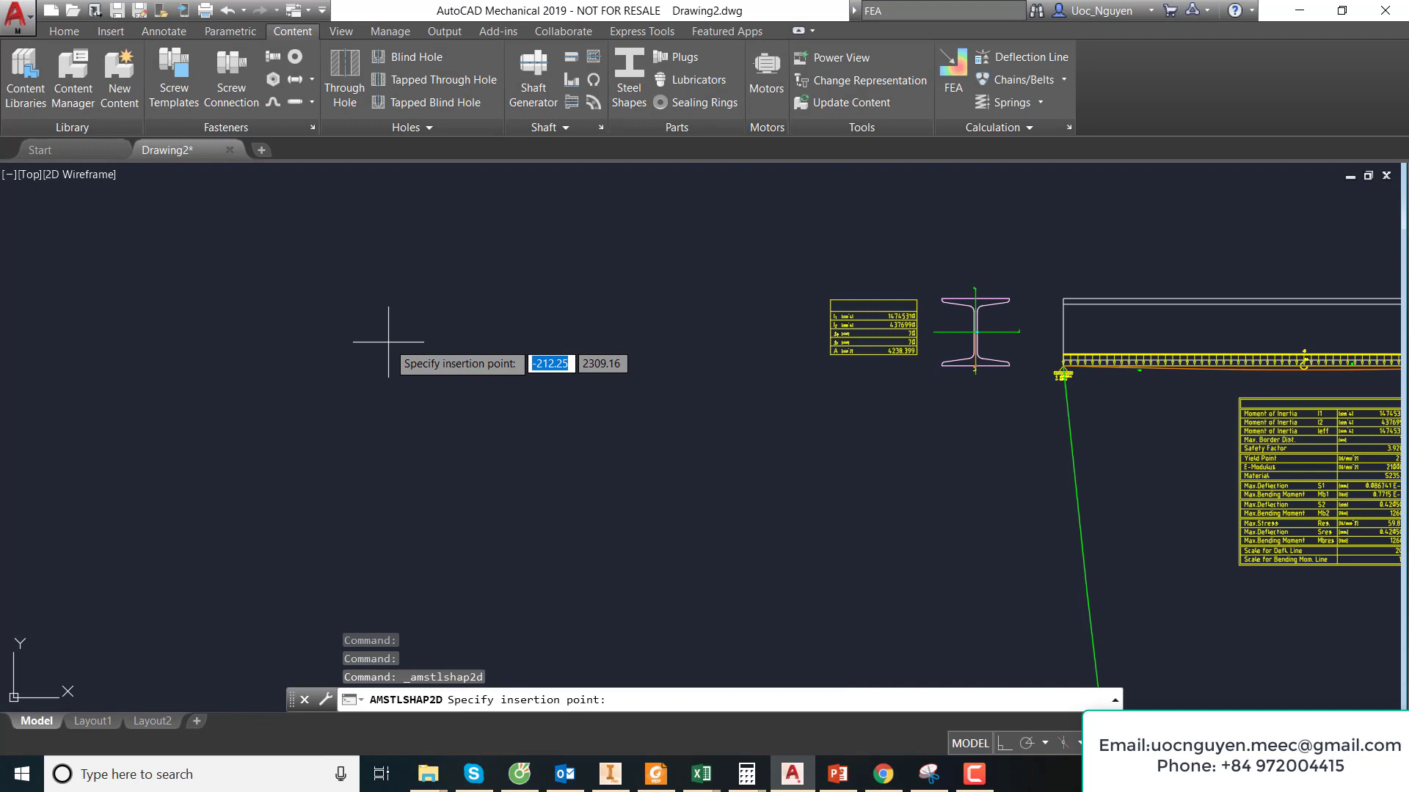
- Insert it left of the I-section with orthogonal rotation, size 914x25, length 1000
left_click(476, 341)
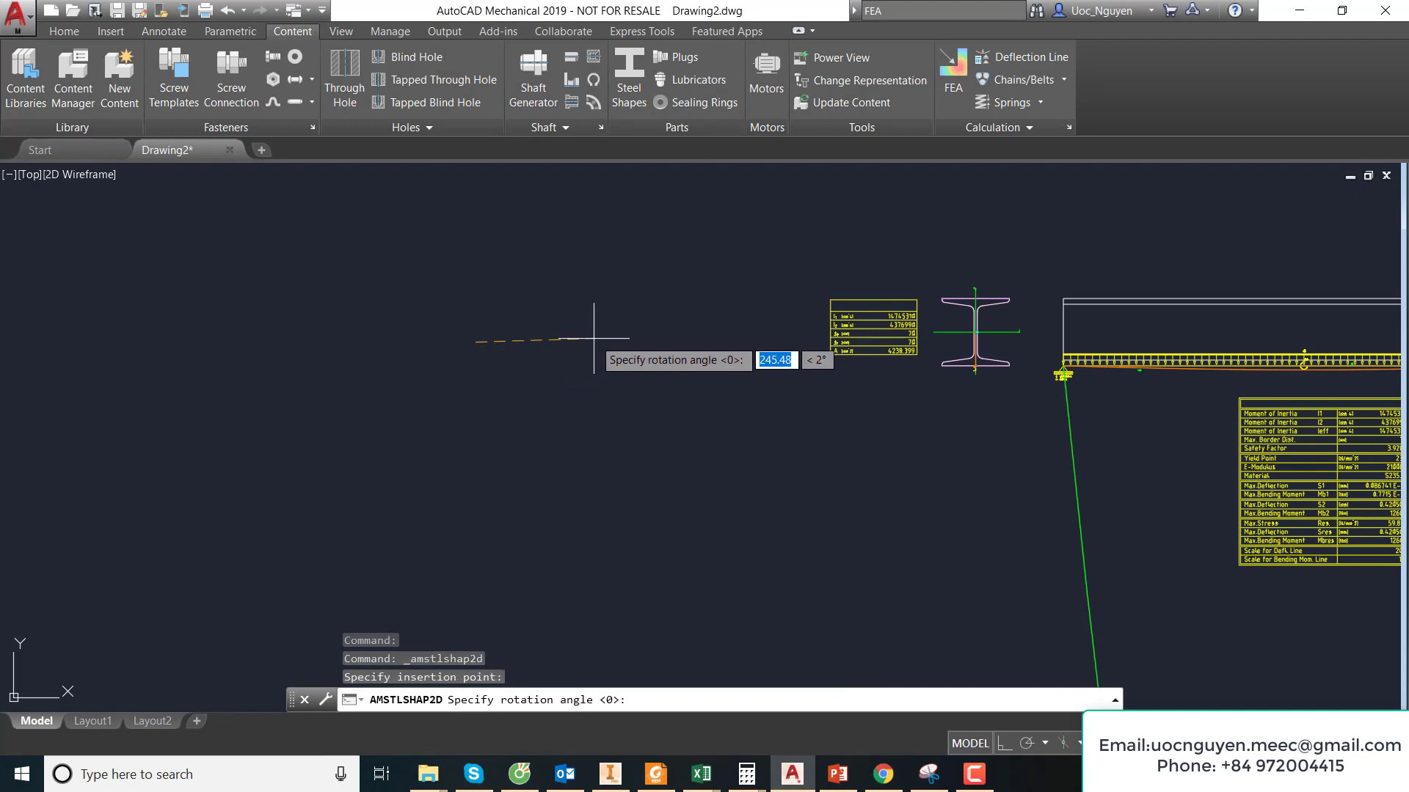
key("F8")
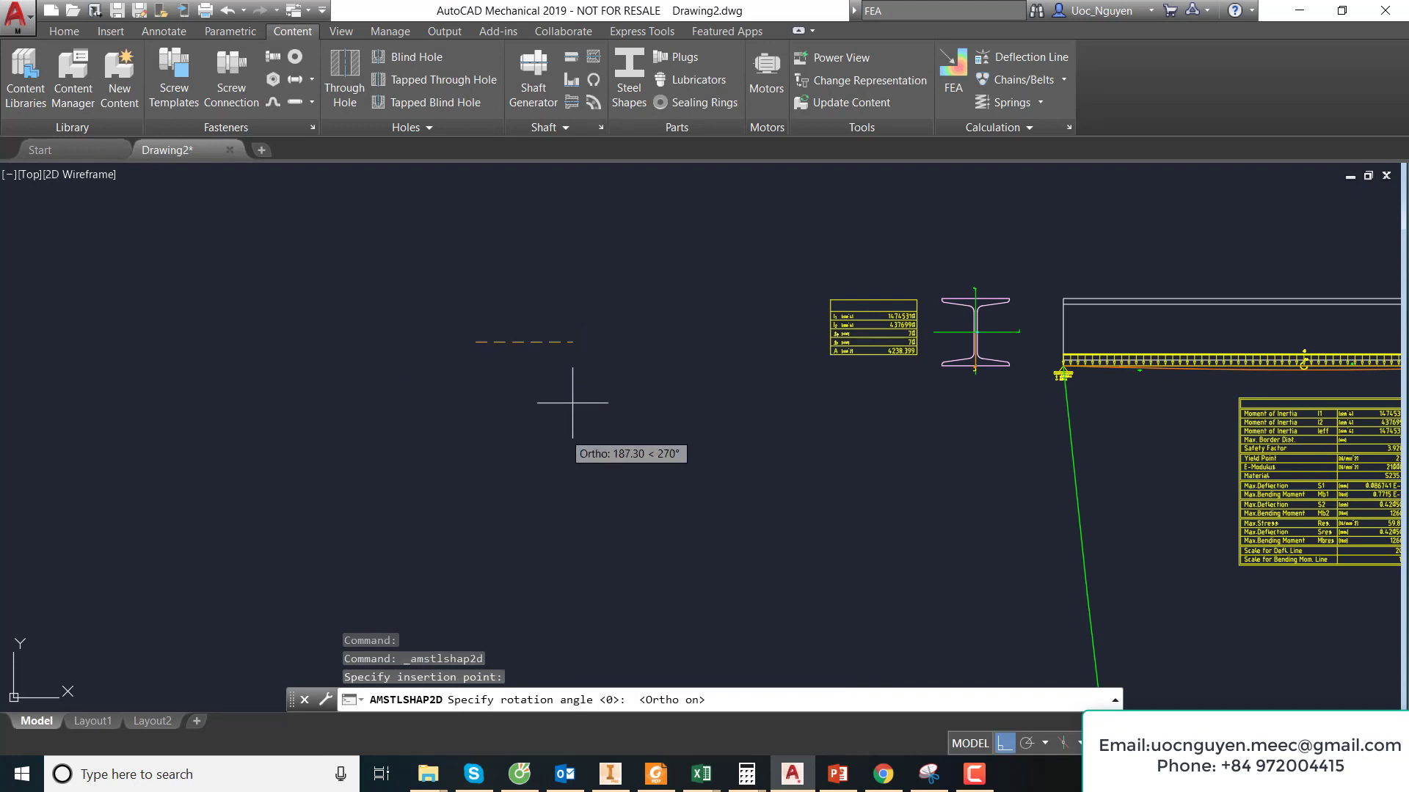
left_click(591, 337)
left_click_drag(891, 302, 896, 431)
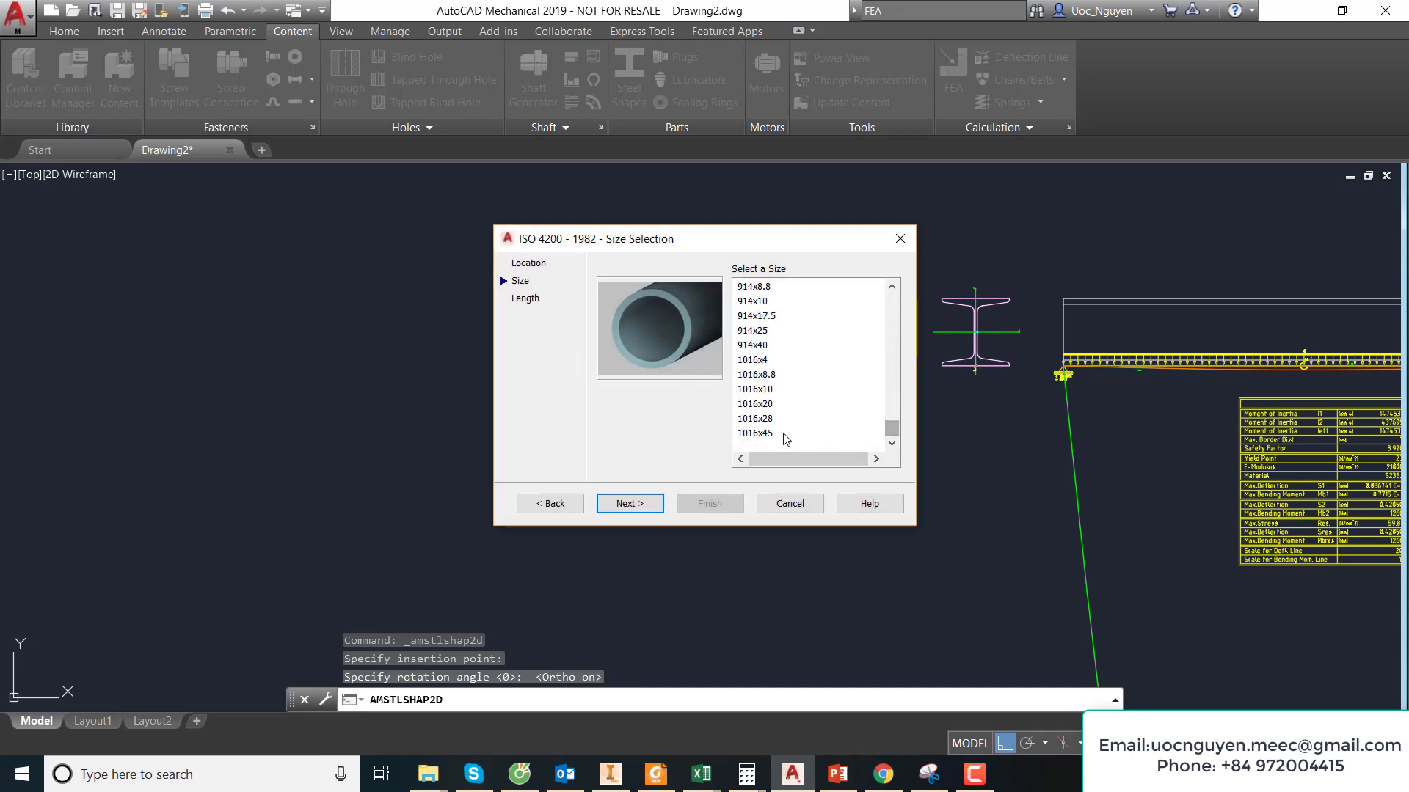
left_click(762, 347)
left_click(762, 330)
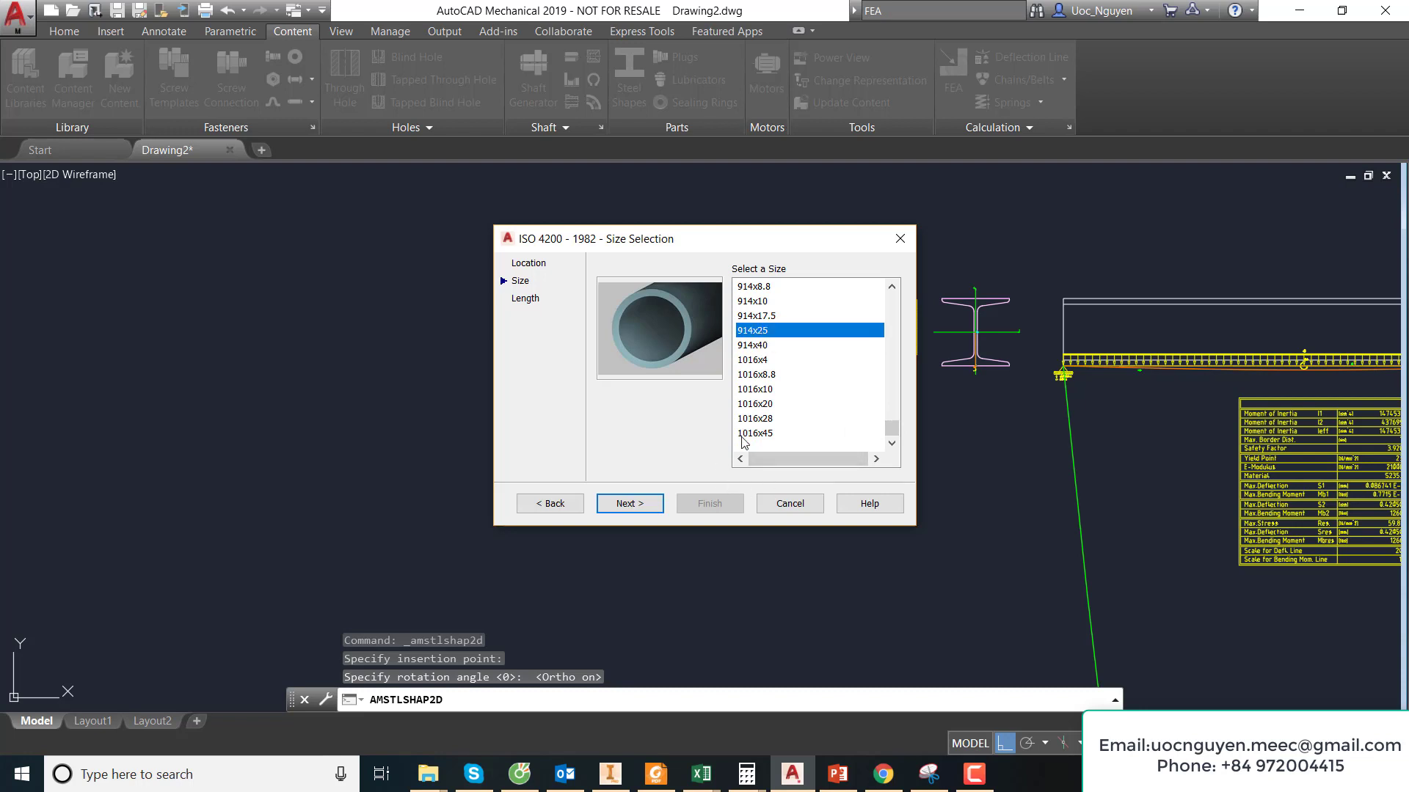
left_click(630, 503)
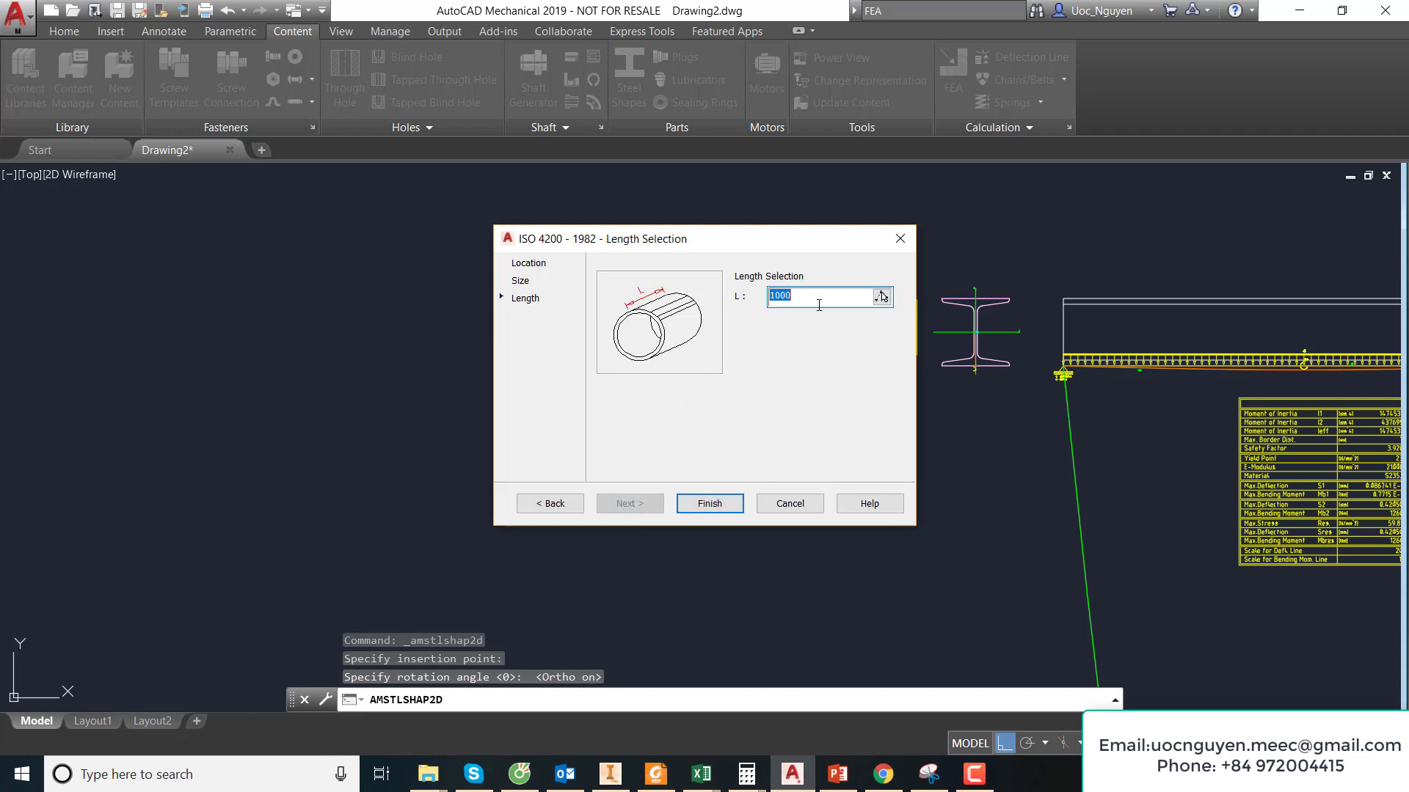
left_click(740, 496)
scroll(598, 390, "down", 3)
- Power-edit the ISO 4200 tube from 914x25 to size 273x5, keeping length 1000
middle_click_drag(598, 390, 664, 382)
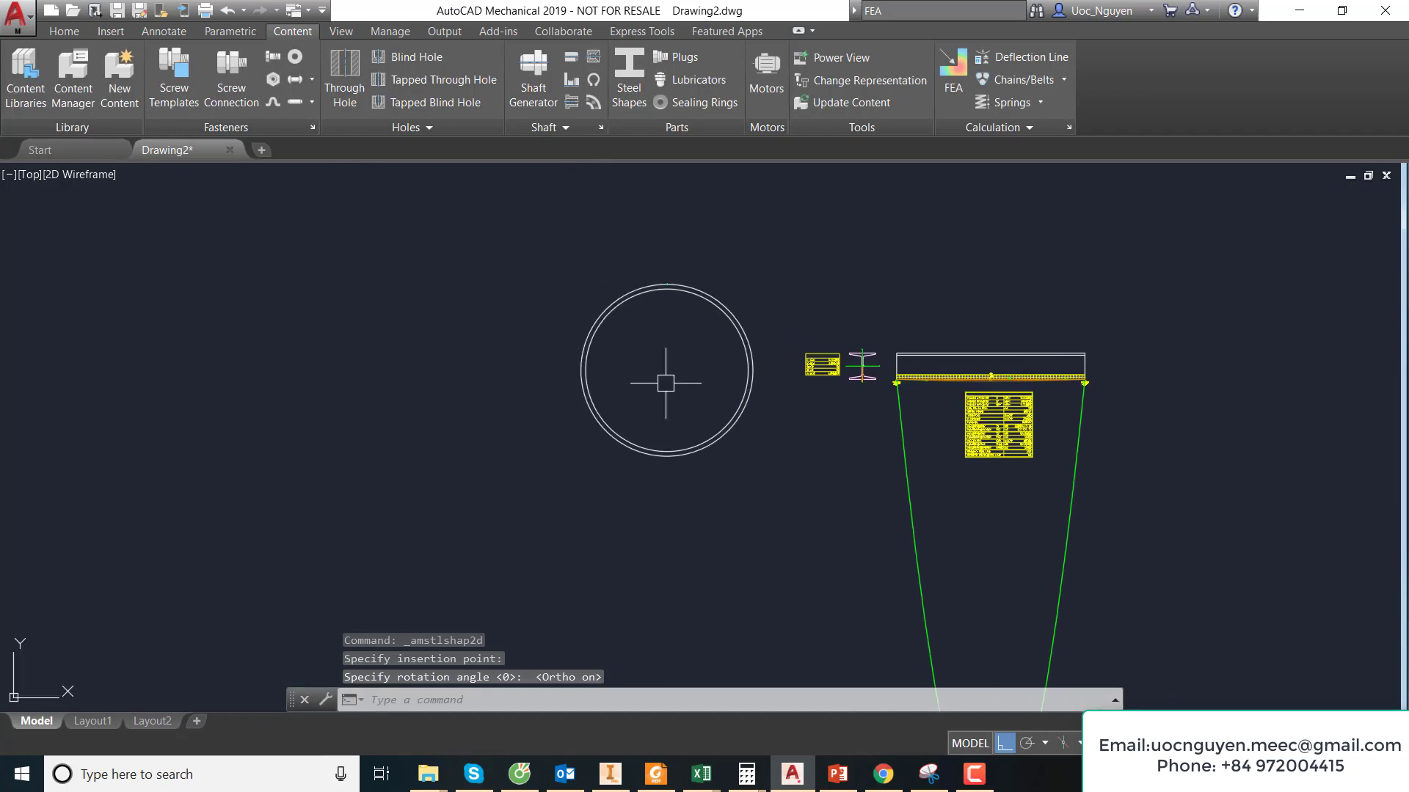
scroll(666, 382, "up", 2)
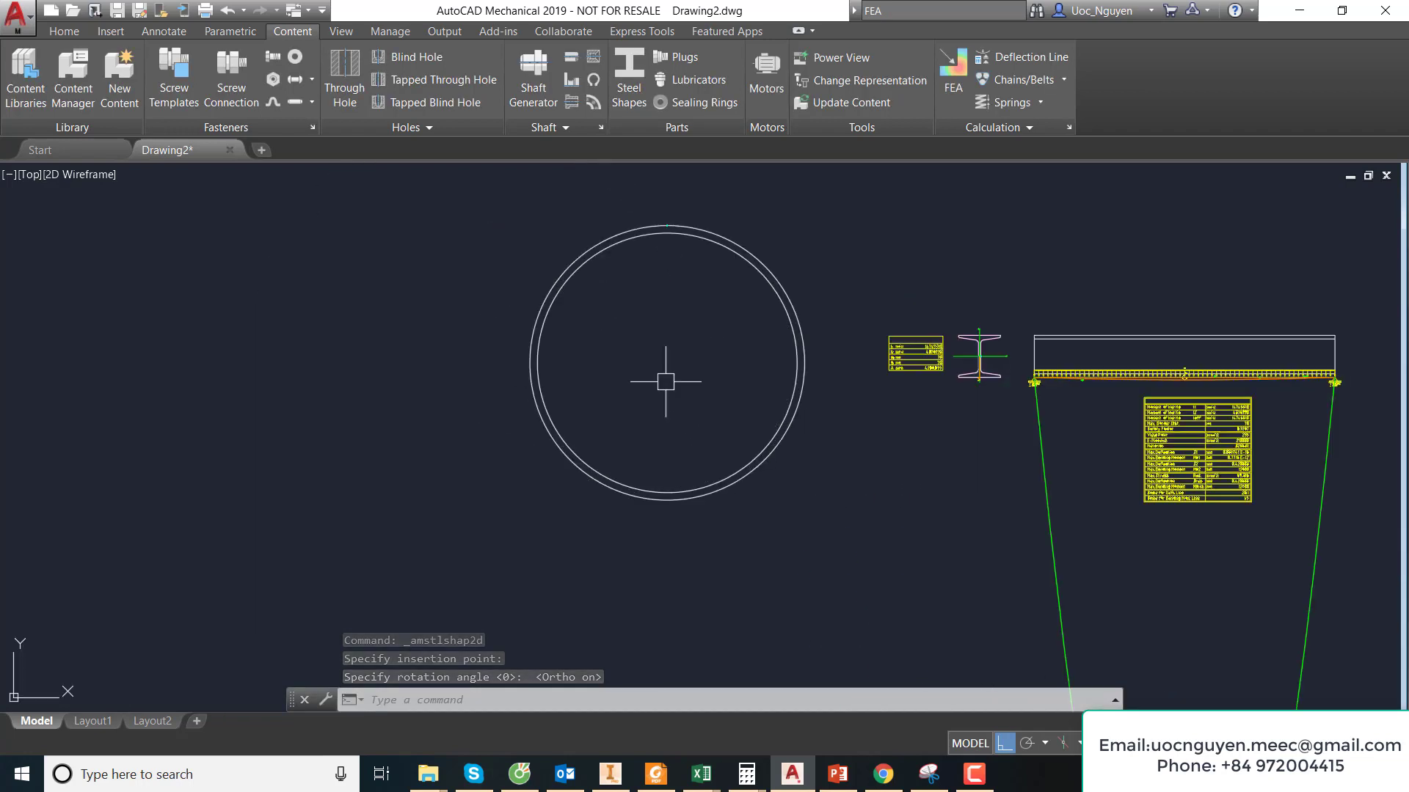
double_click(796, 305)
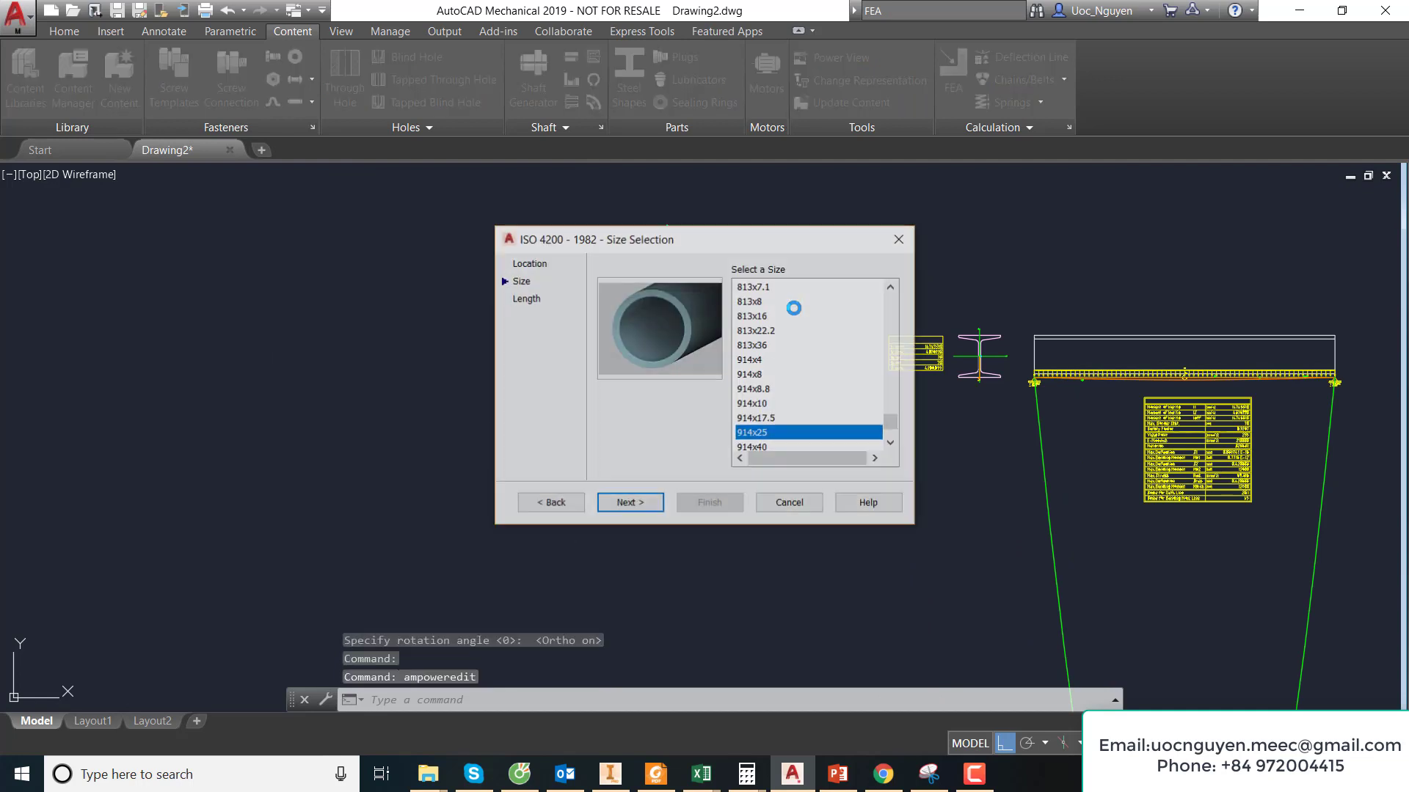
scroll(770, 368, "up", 2)
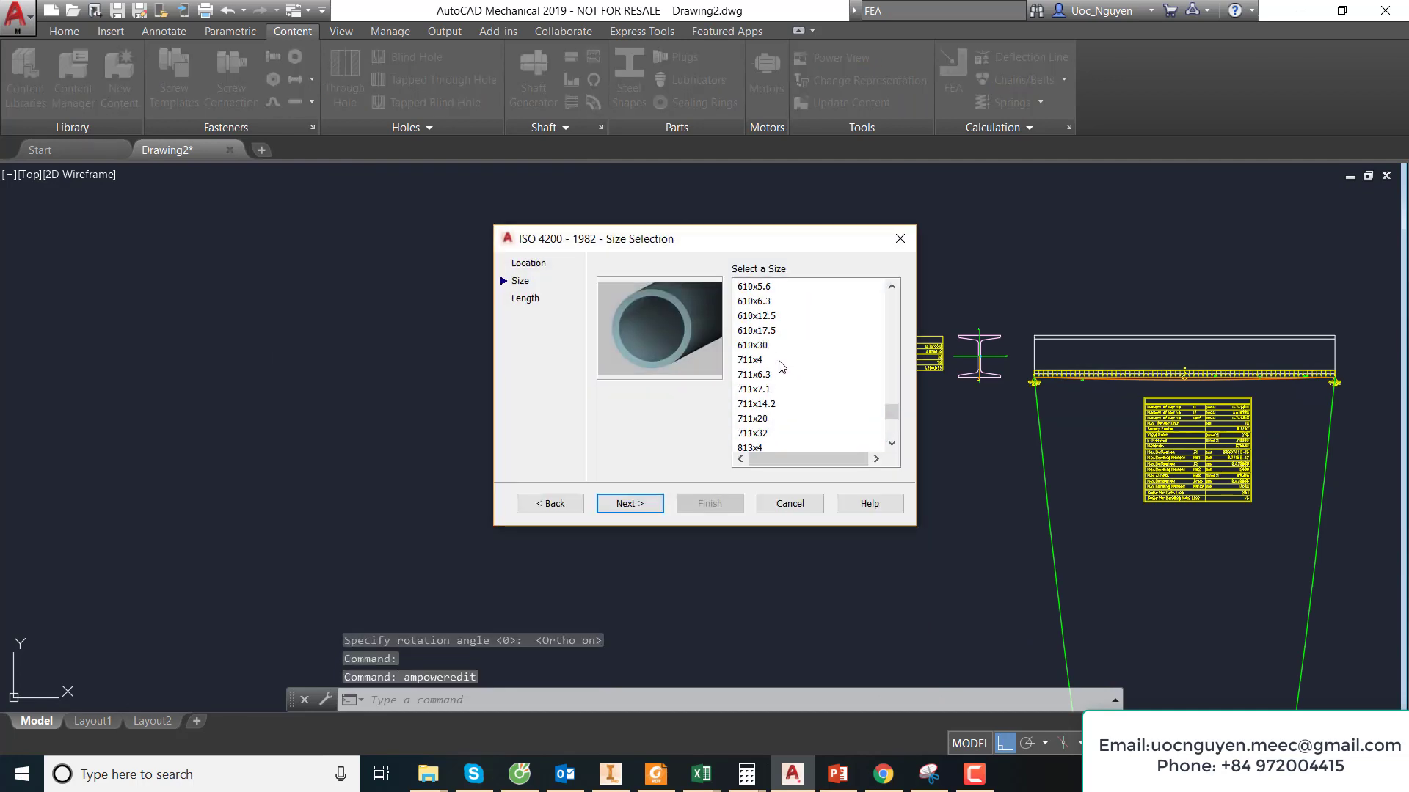
scroll(782, 367, "up", 2)
scroll(782, 367, "up", 2)
scroll(782, 366, "up", 3)
scroll(782, 367, "up", 2)
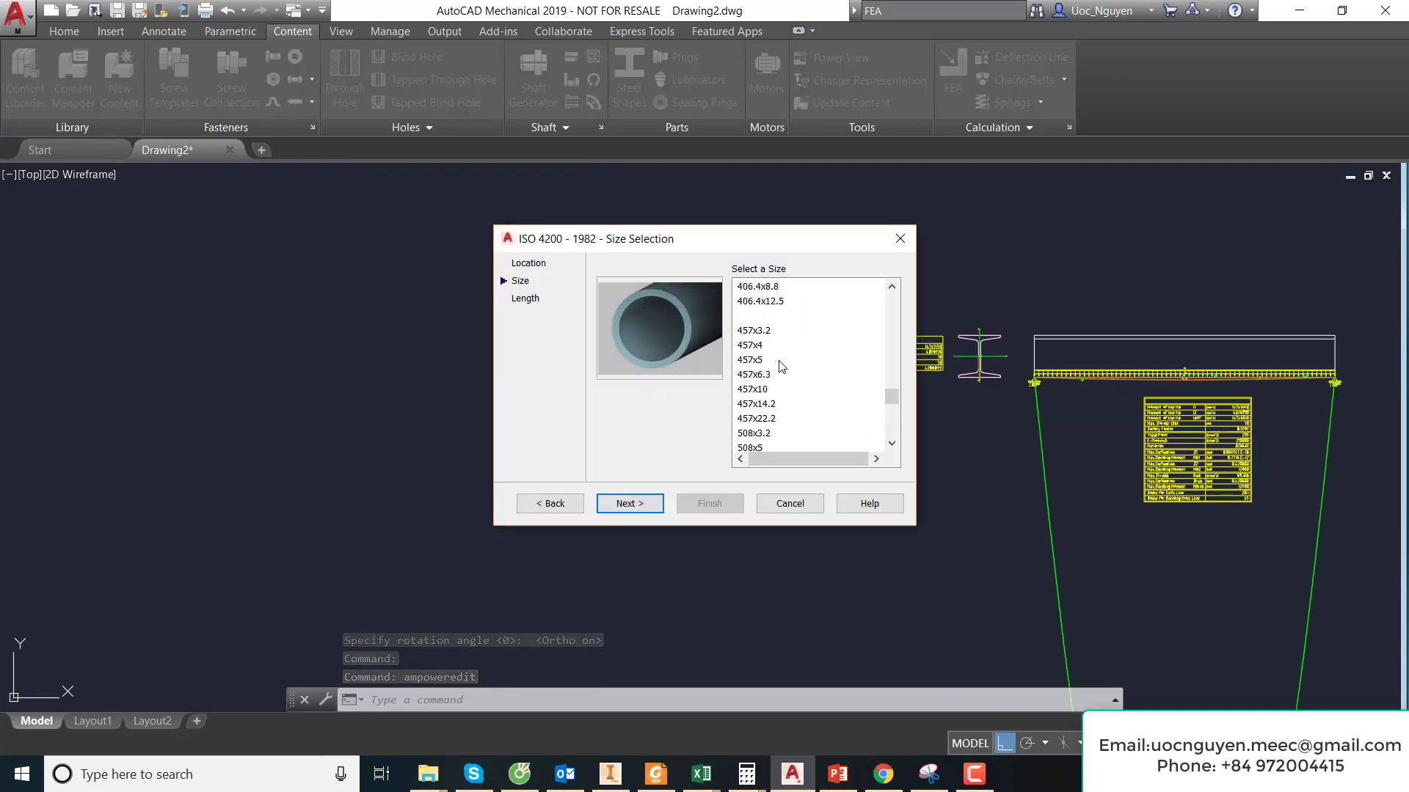
scroll(781, 367, "up", 2)
scroll(782, 367, "up", 3)
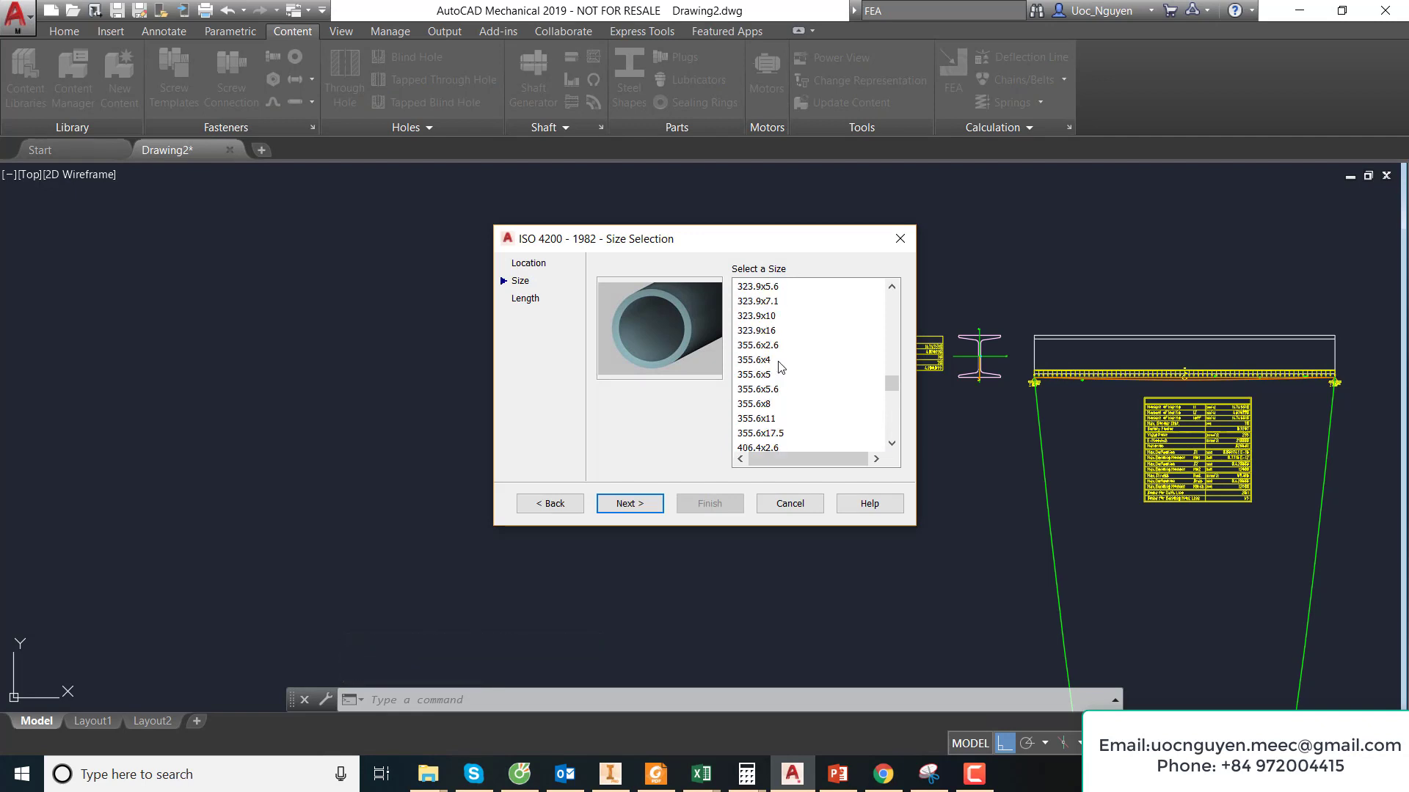
scroll(781, 367, "up", 3)
scroll(781, 367, "up", 2)
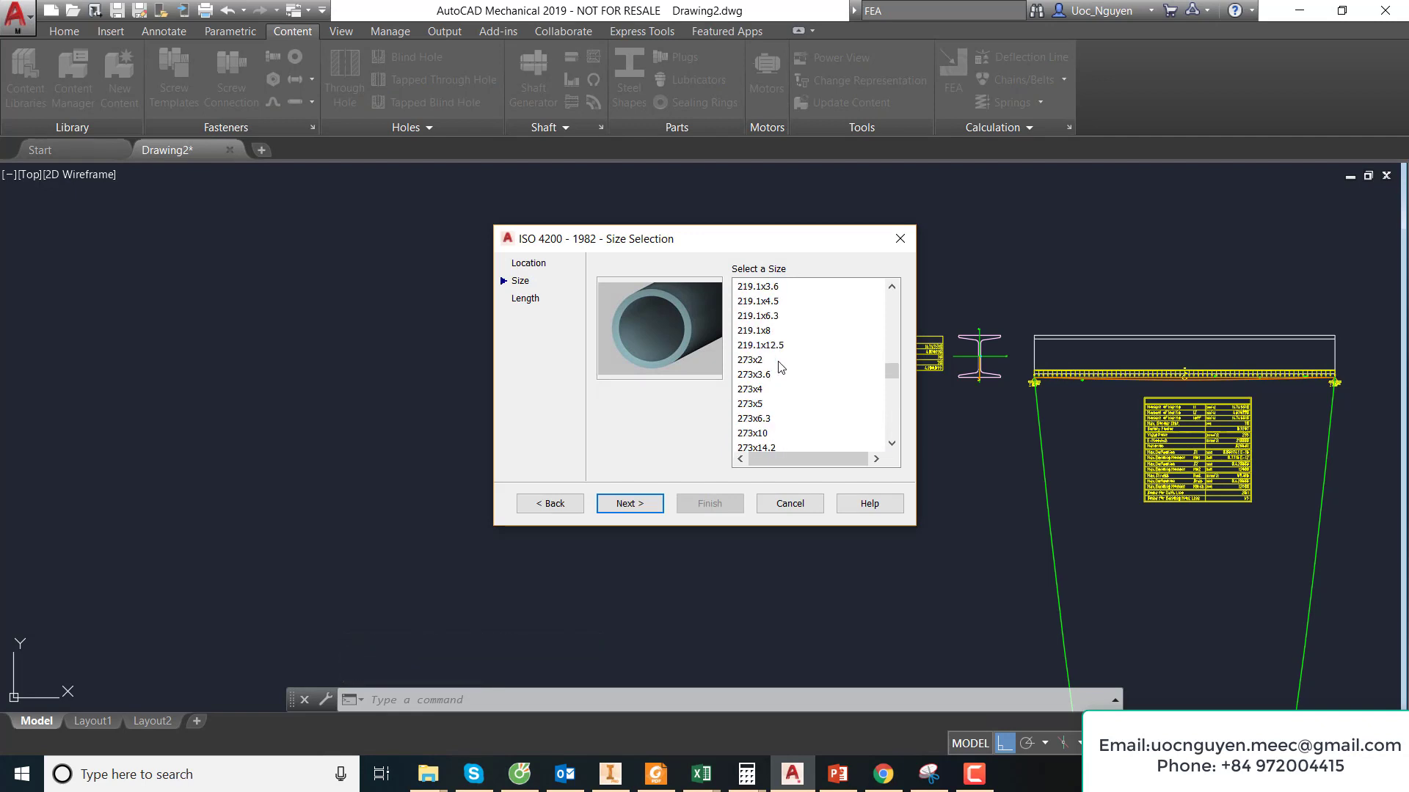
left_click(762, 404)
left_click(630, 504)
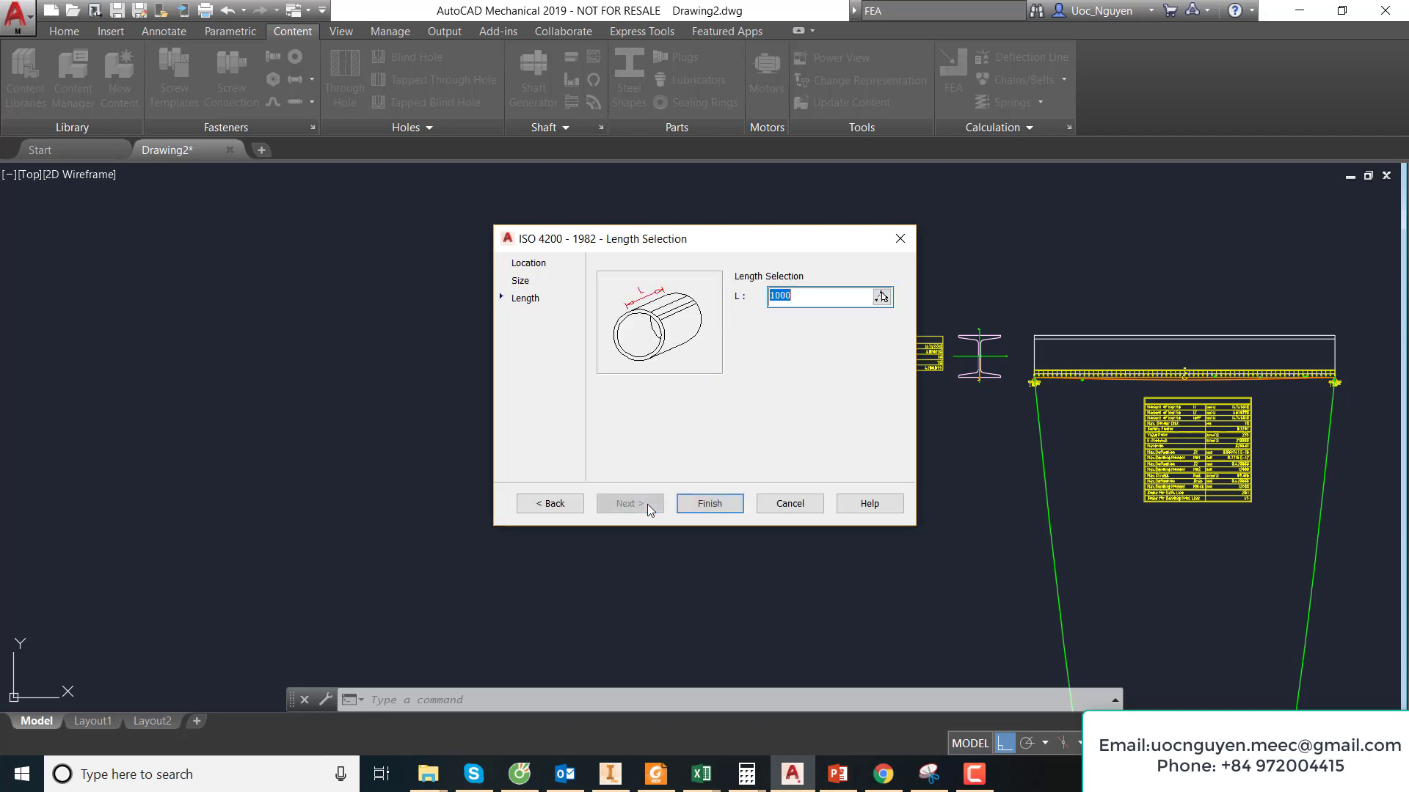
left_click(709, 504)
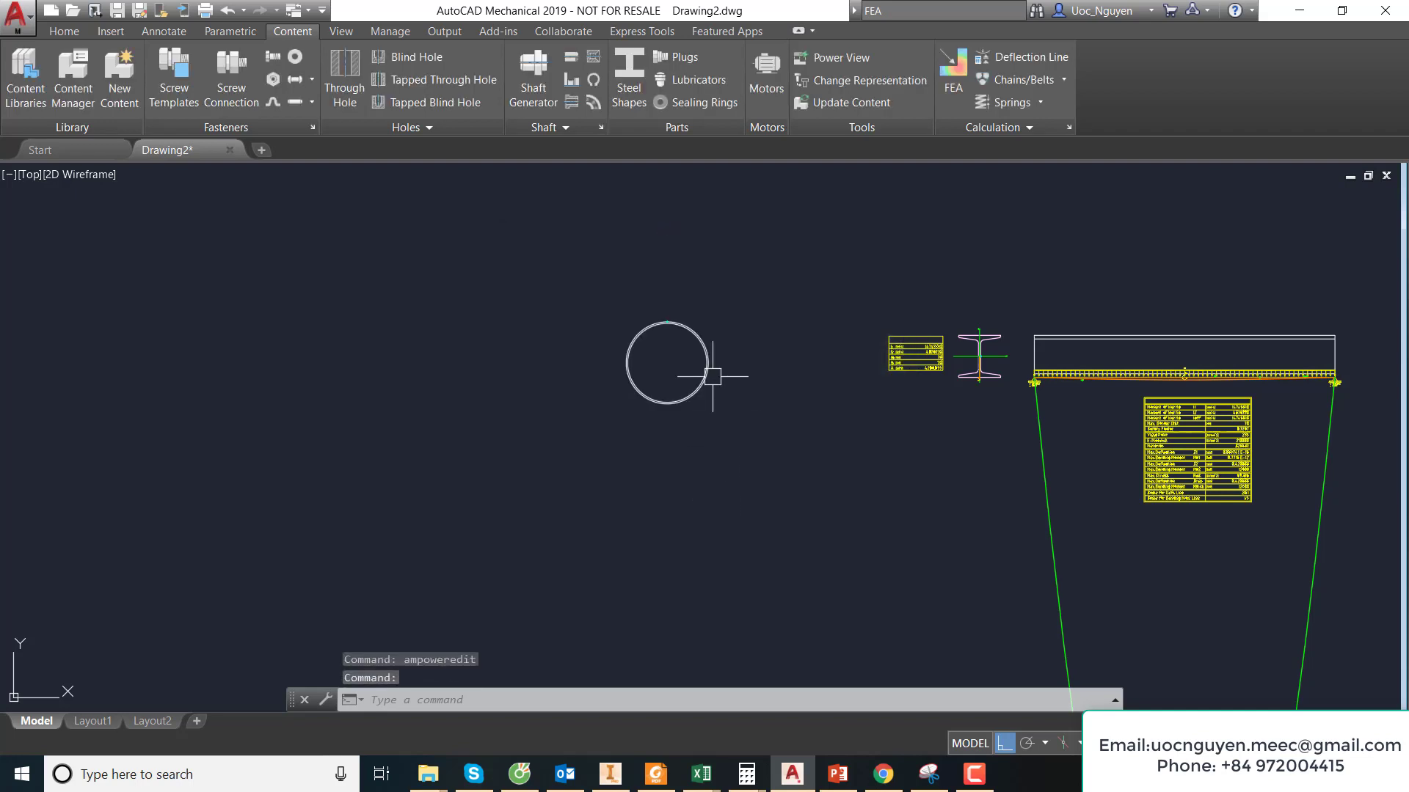
scroll(646, 360, "up", 3)
- Place the 273x5 tube and add its ISO 4200 - 1982 right side view beside the circle
left_click(658, 381)
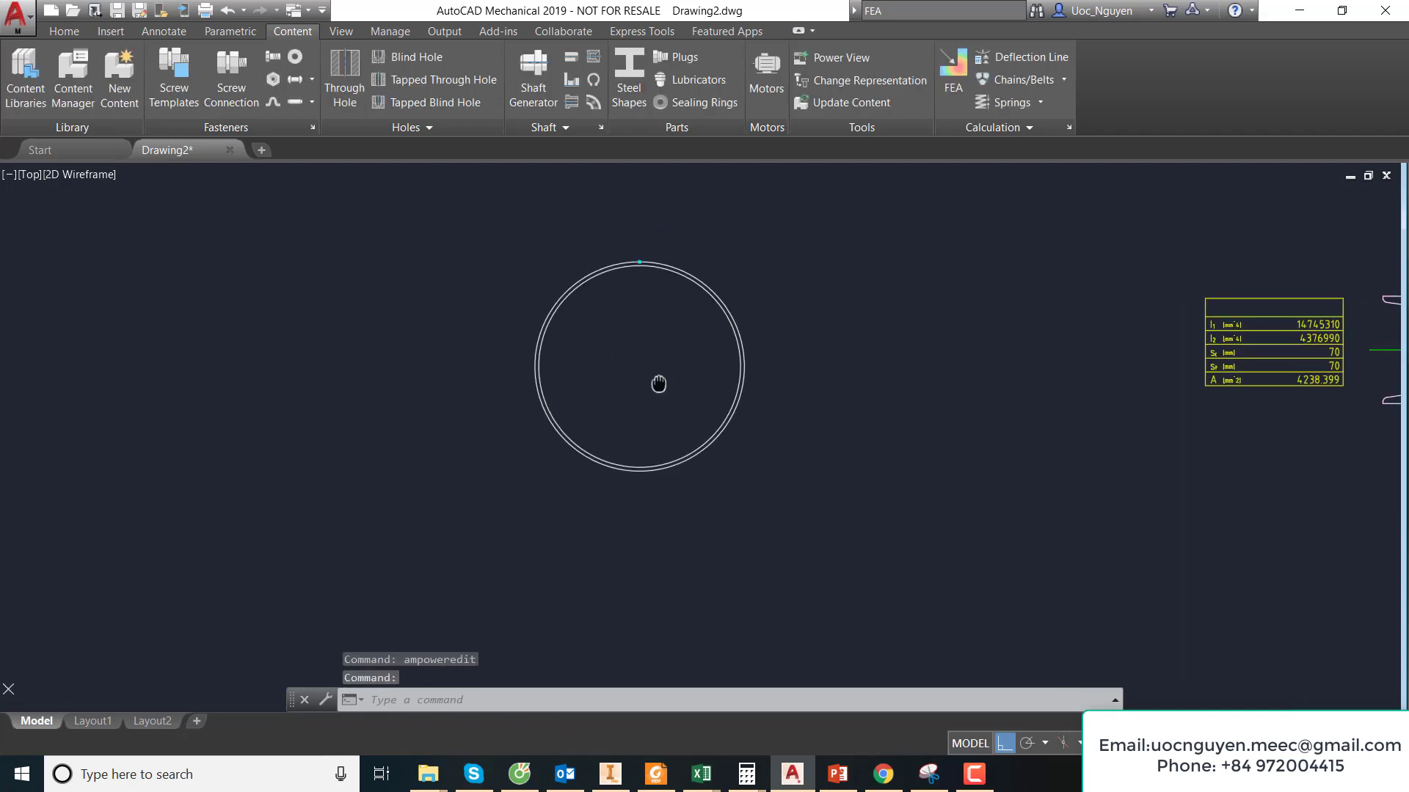
left_click(841, 62)
left_click(695, 327)
double_click(772, 307)
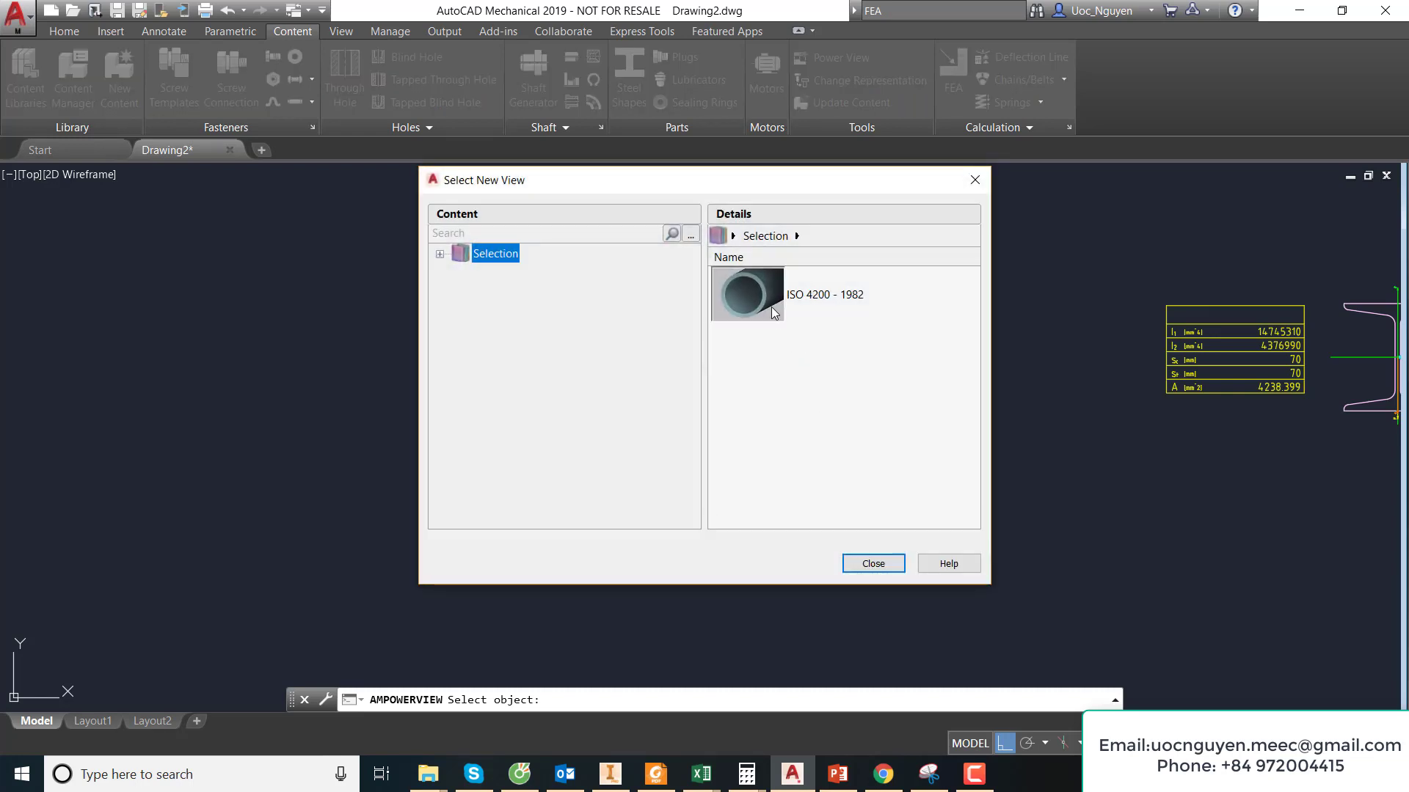
left_click(759, 364)
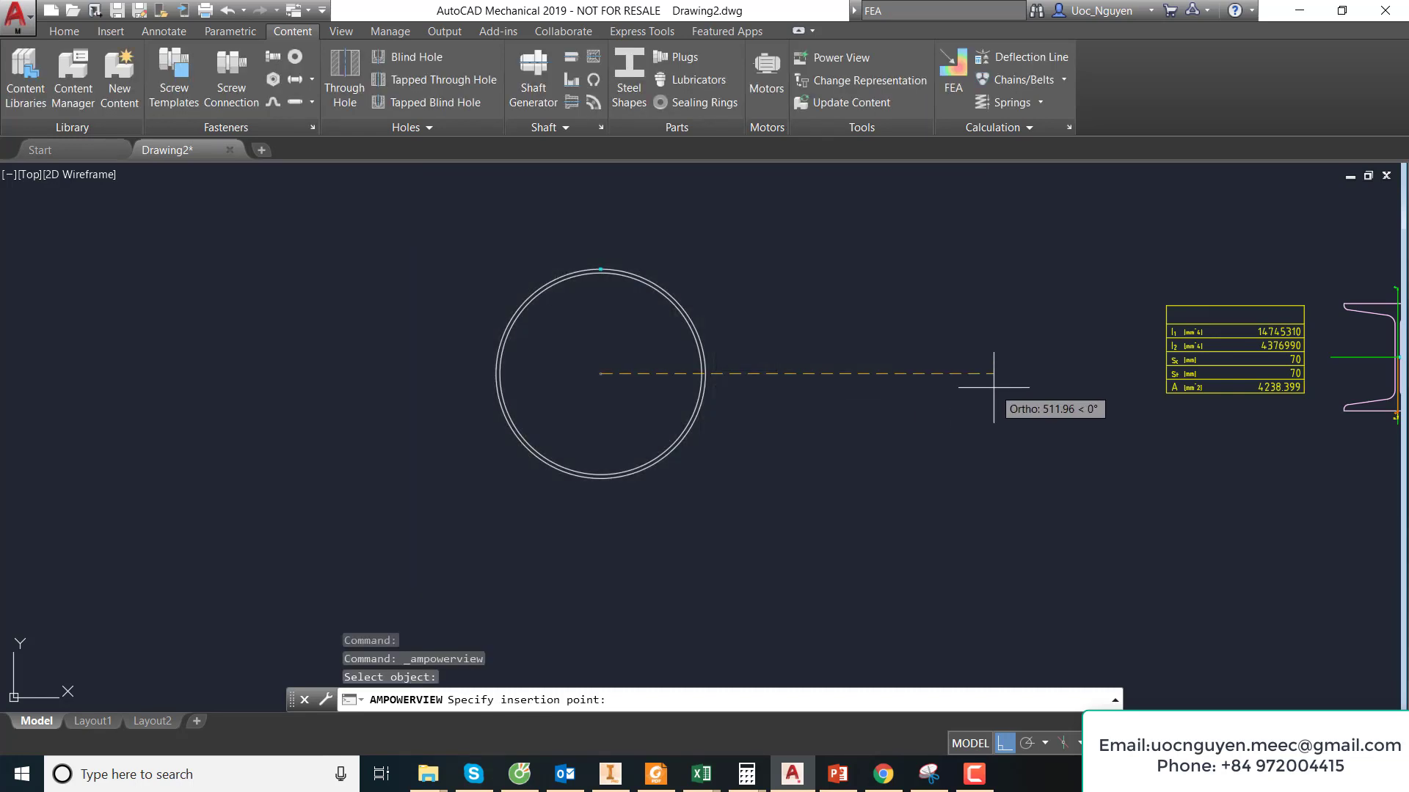
left_click(765, 373)
left_click(1084, 385)
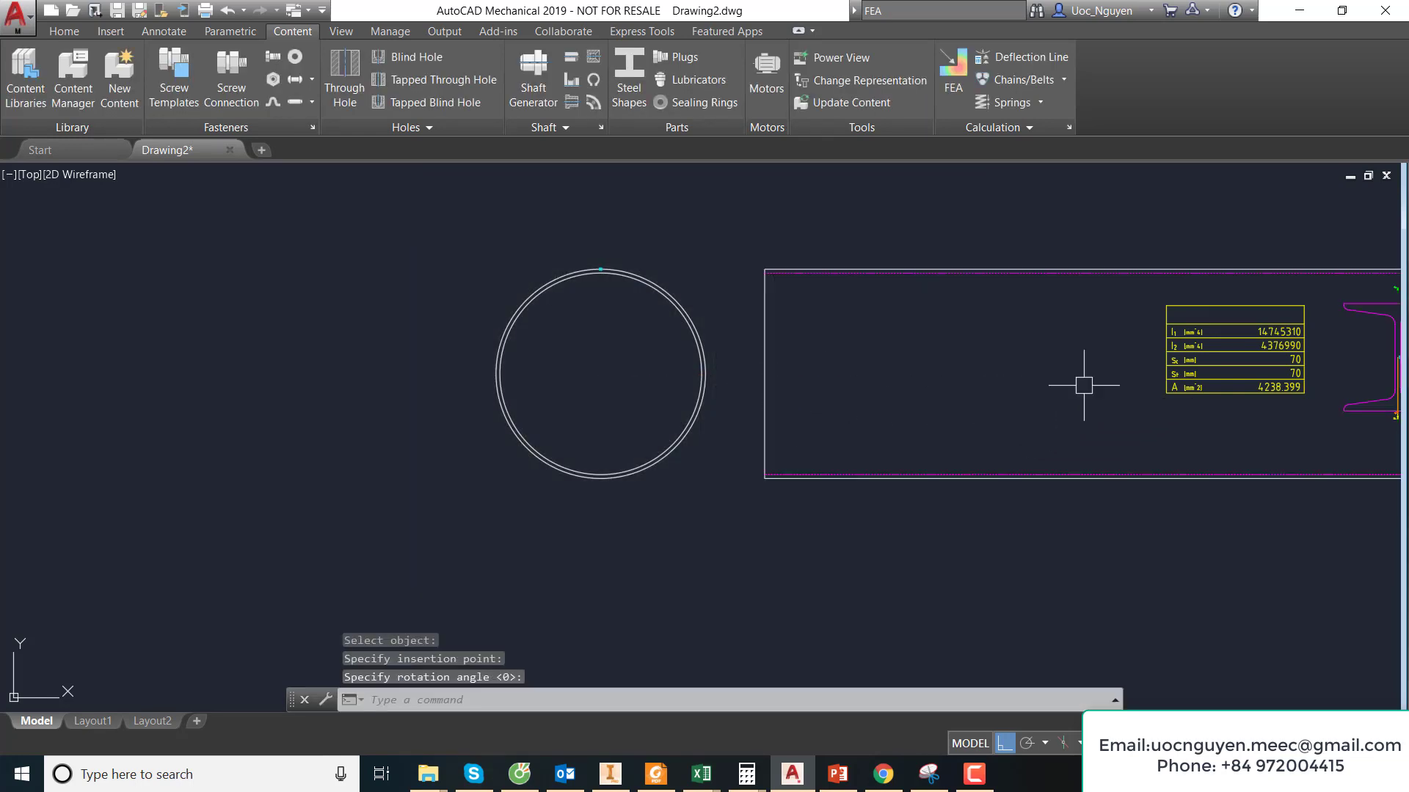
scroll(833, 402, "down", 4)
type("m")
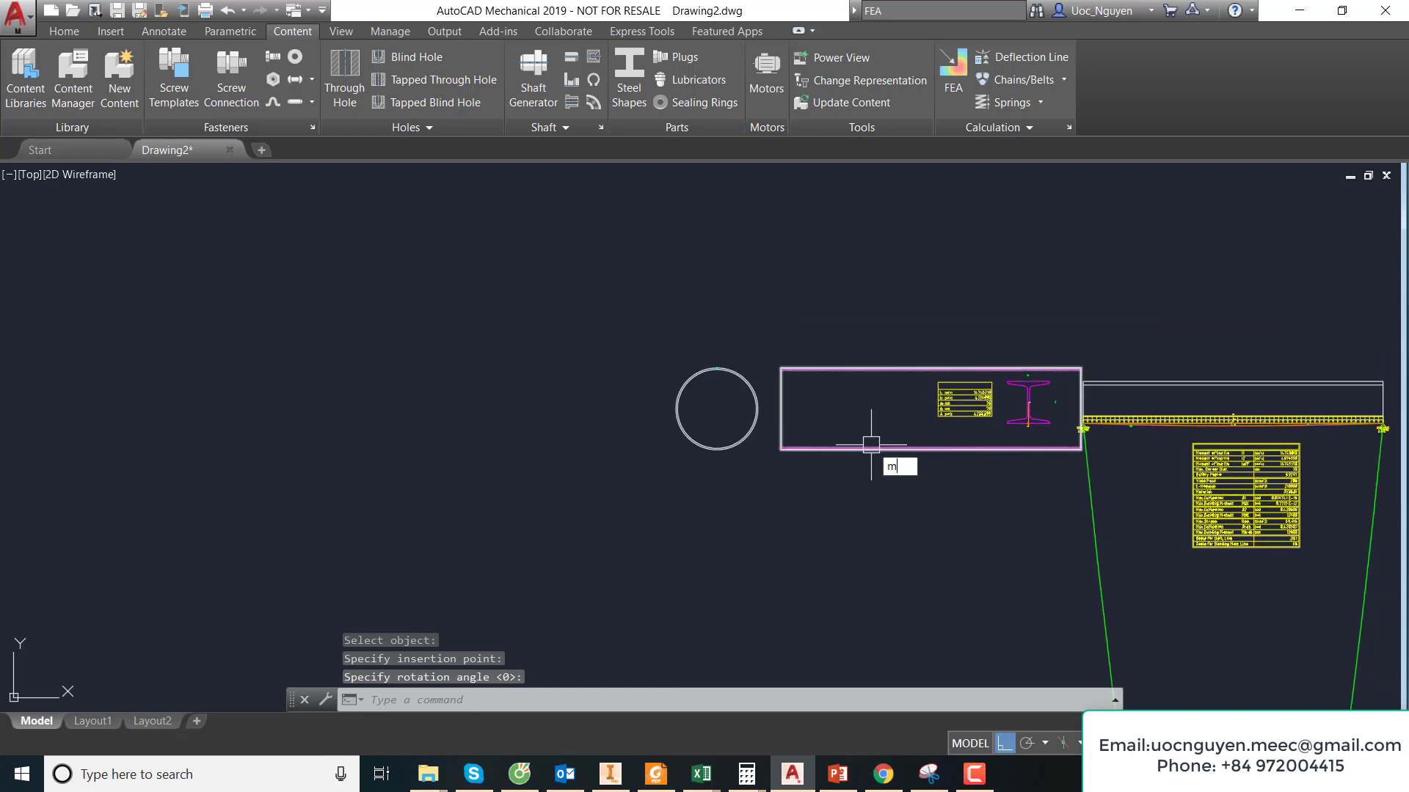
- Move the tube circle and its side view further left
key("Return")
left_click(855, 472)
left_click(704, 352)
key("Return")
left_click(867, 295)
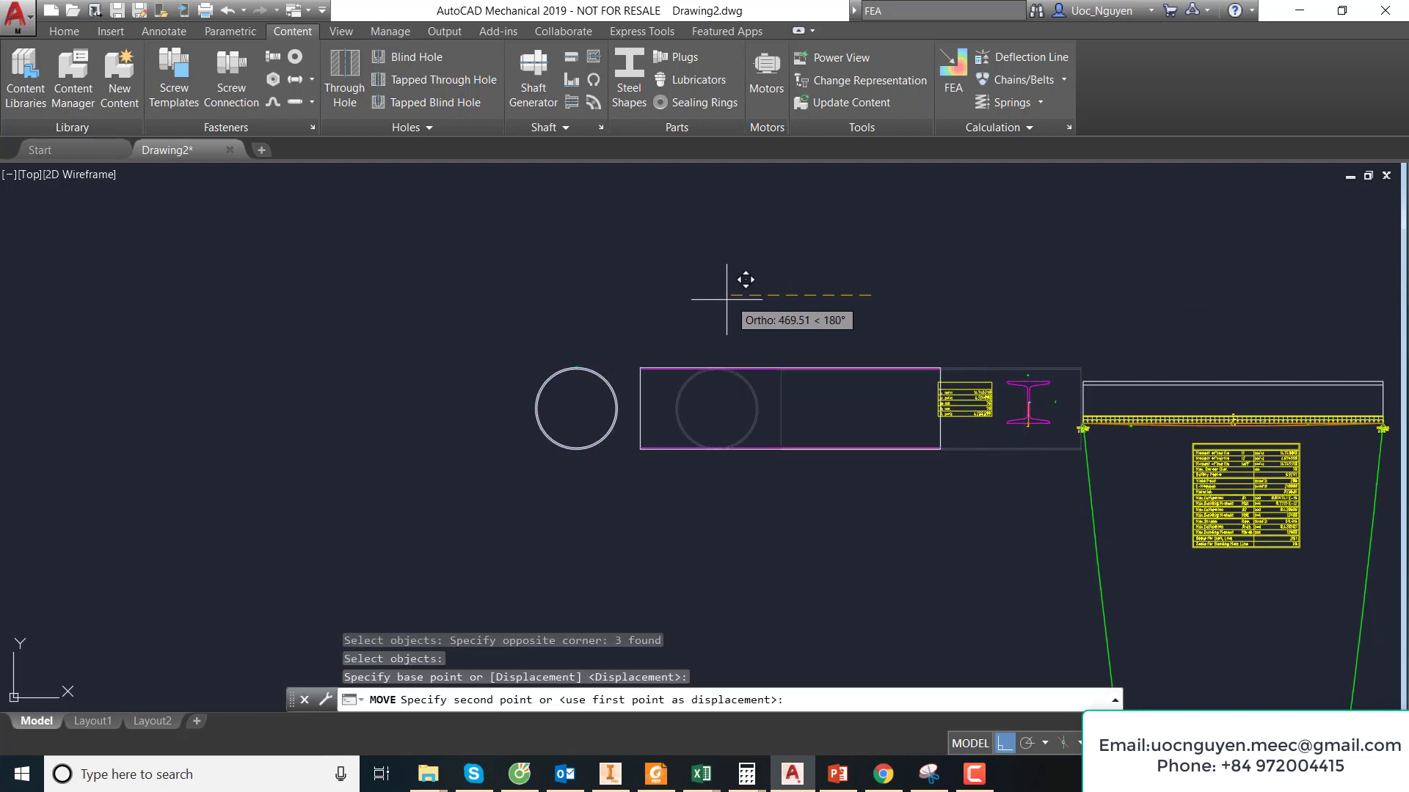
left_click(717, 288)
scroll(529, 405, "up", 2)
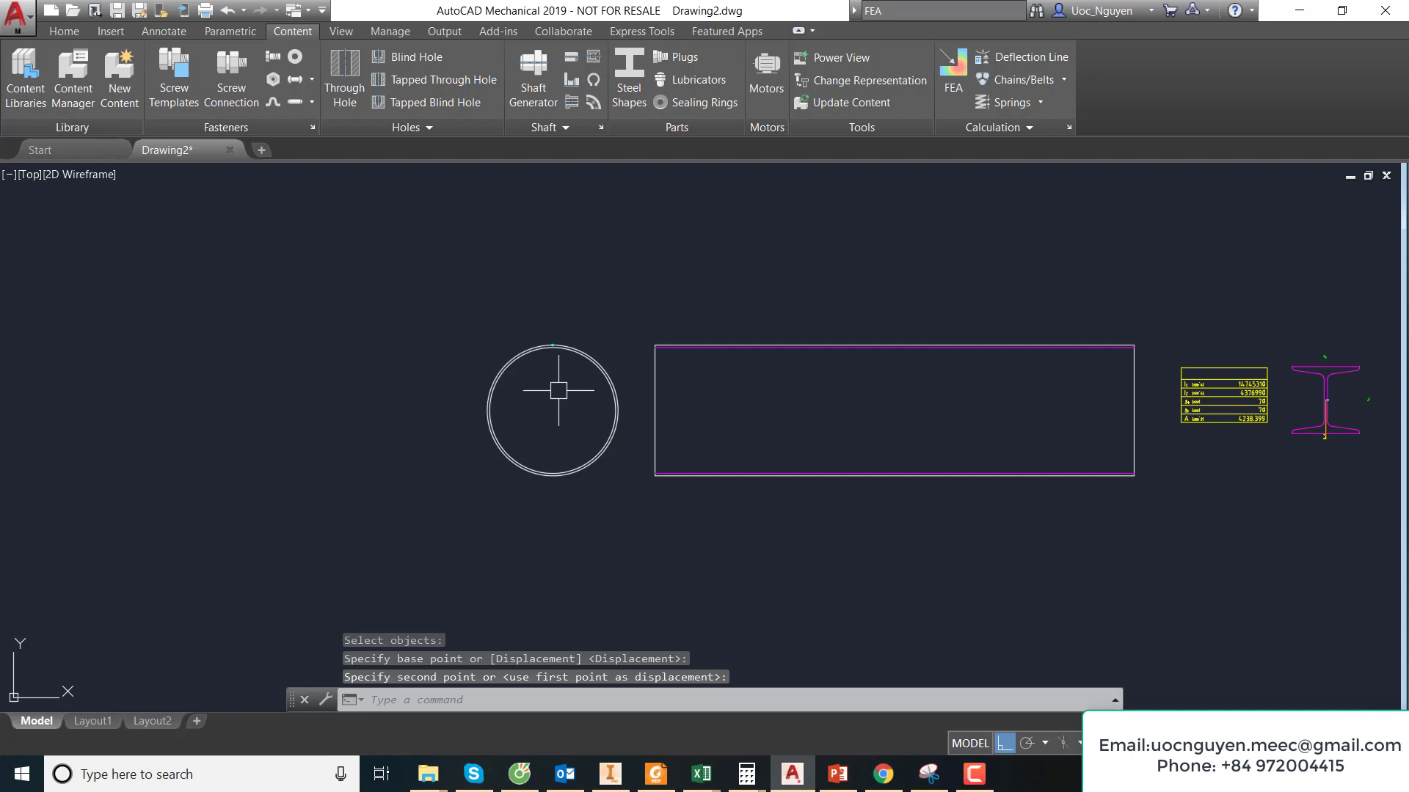
middle_click_drag(558, 390, 639, 356)
scroll(627, 314, "up", 5)
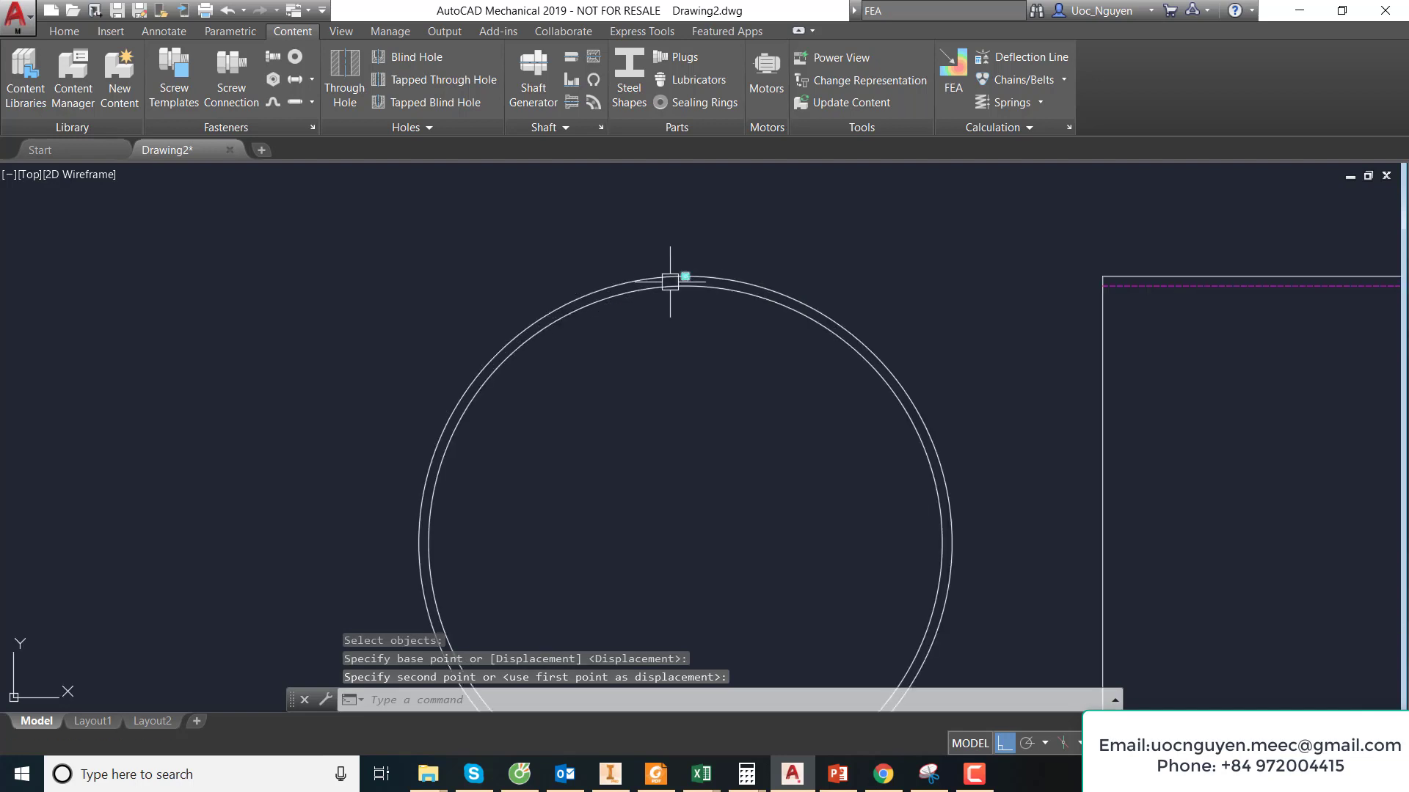
scroll(669, 281, "down", 4)
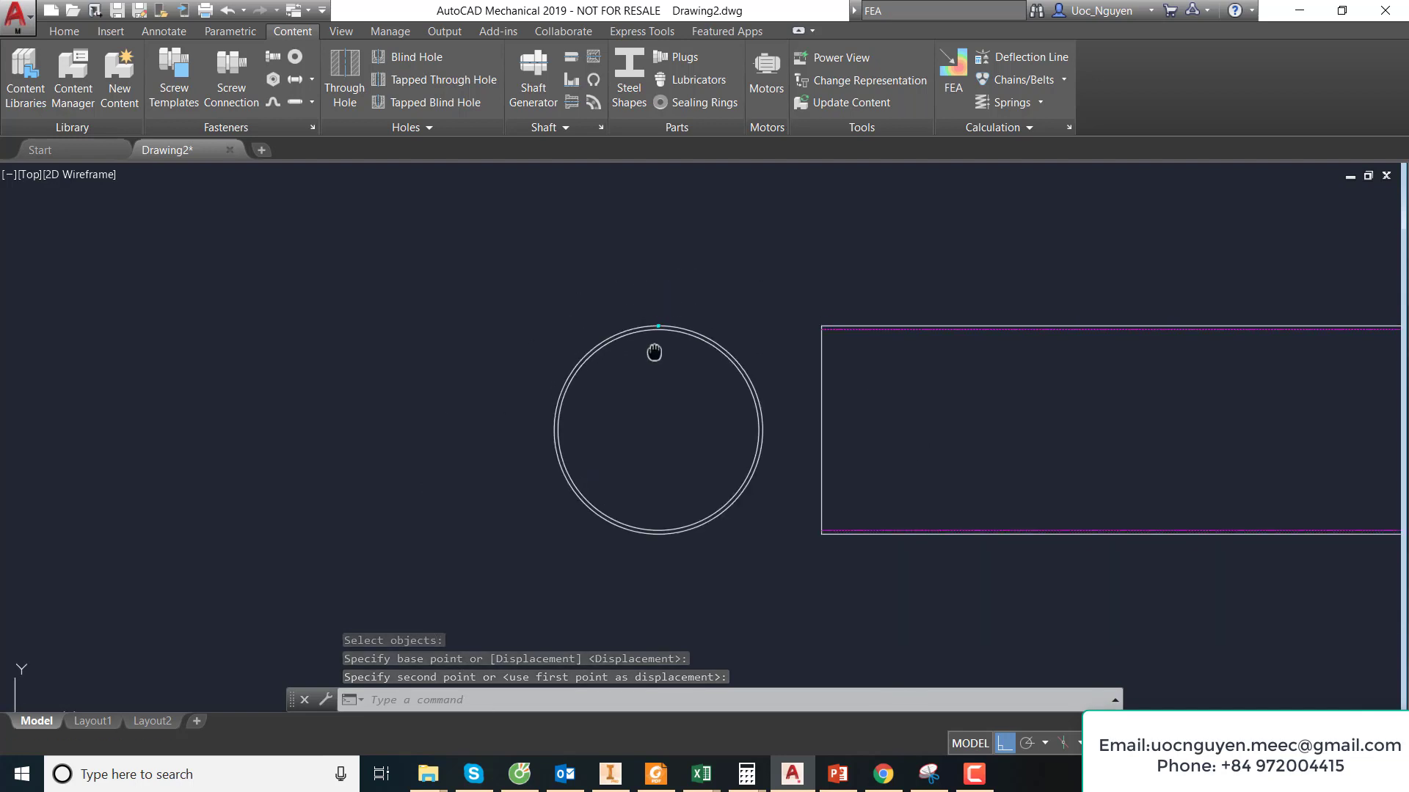
left_click(1030, 128)
- Start a predefined-profile moment-of-inertia calculation using the hollow circle profile
left_click(967, 149)
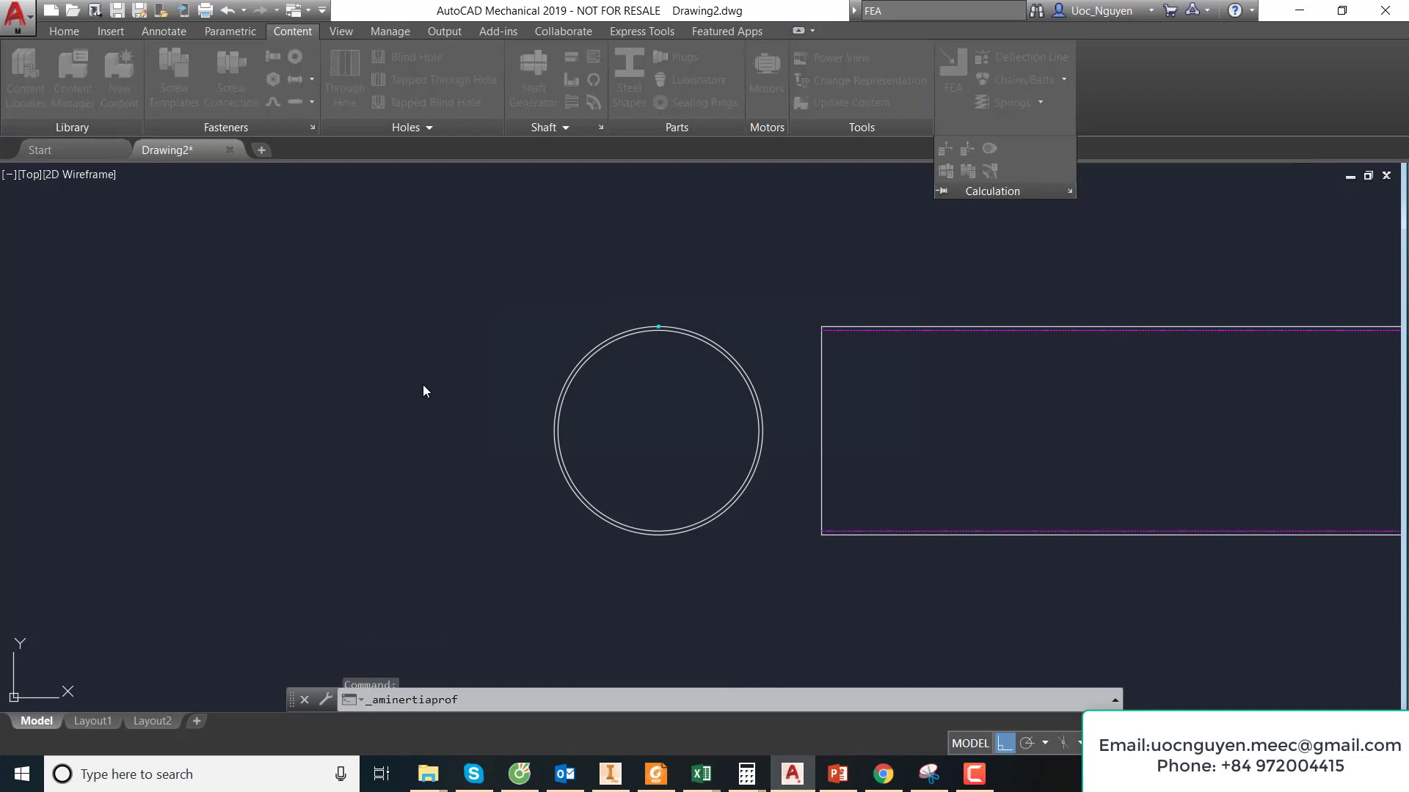
left_click_drag(688, 310, 303, 182)
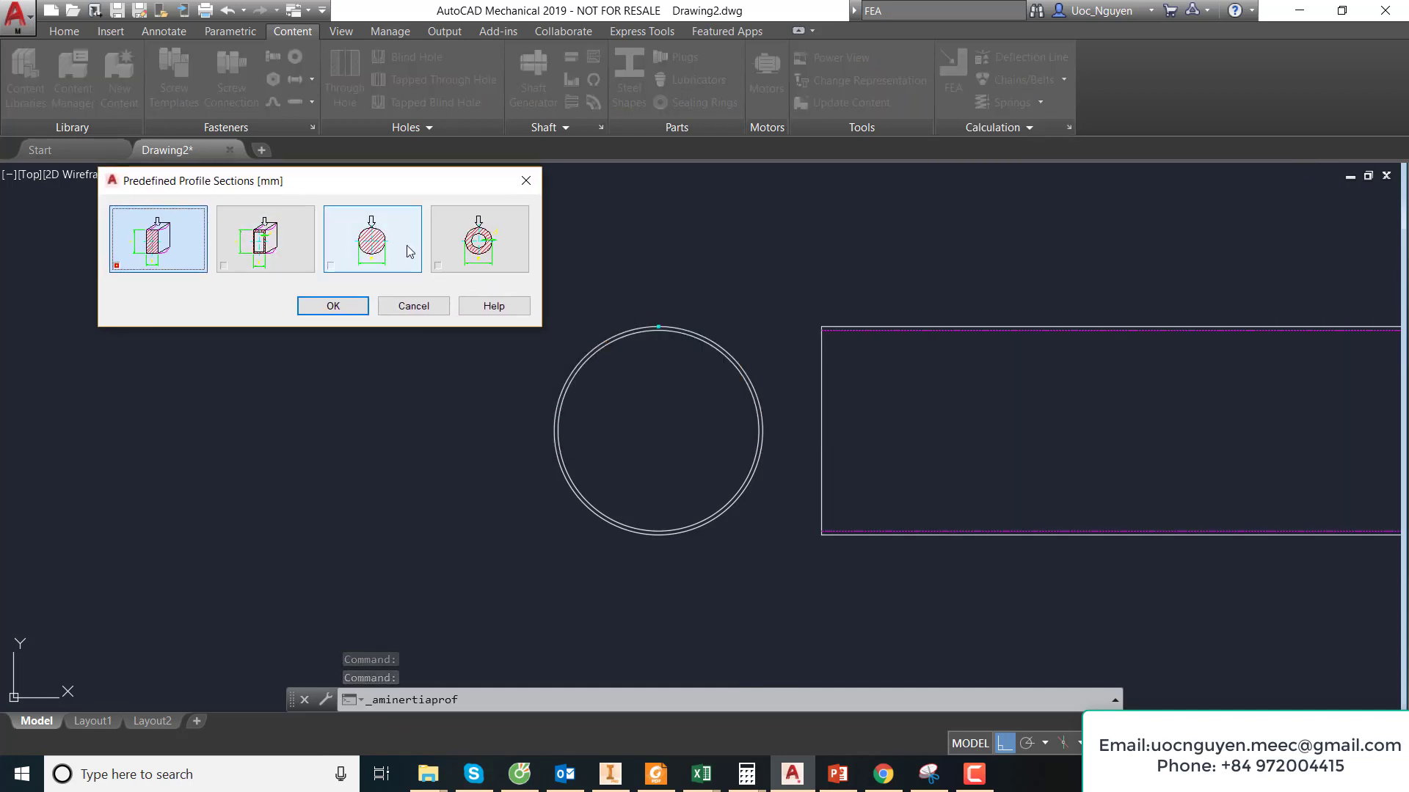
left_click(495, 237)
left_click(360, 314)
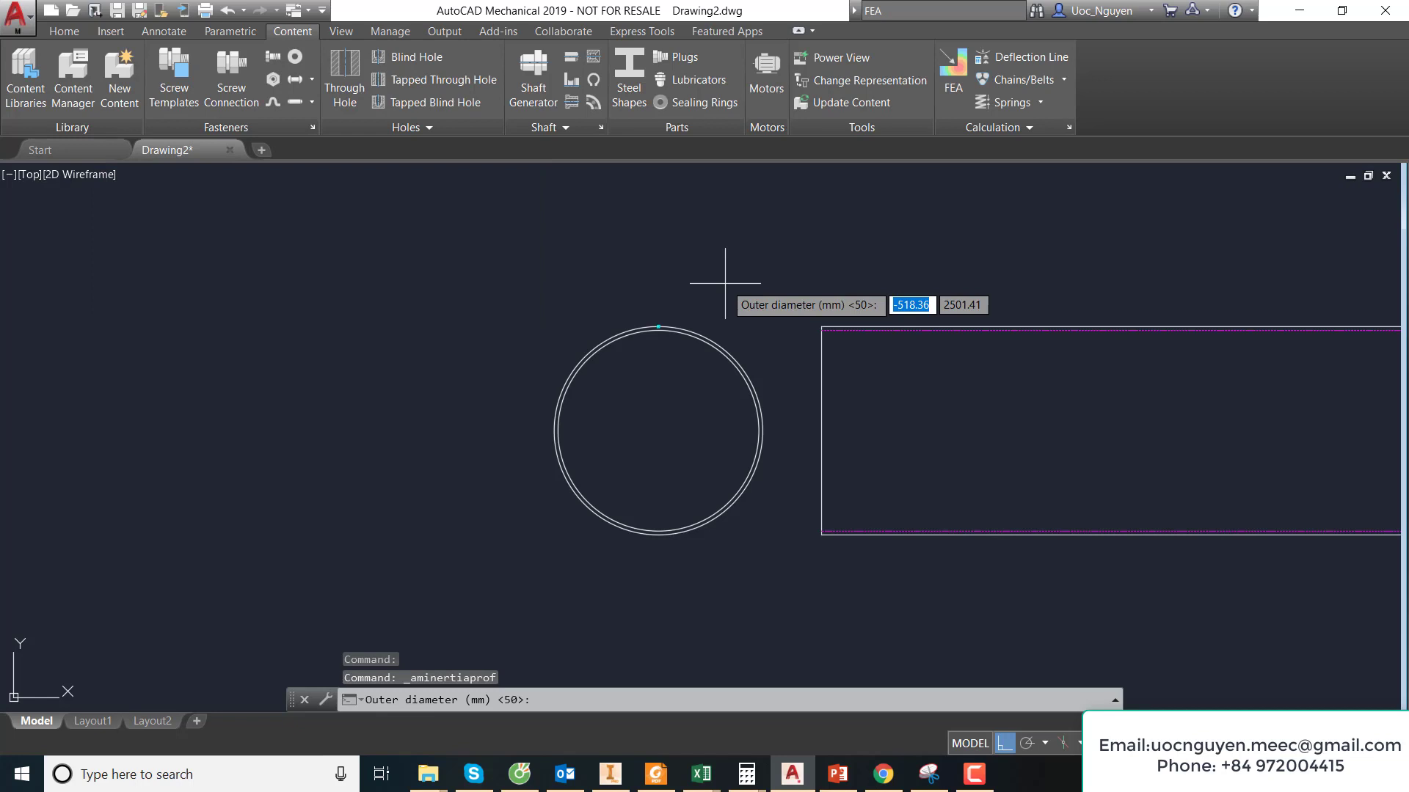
scroll(725, 282, "up", 2)
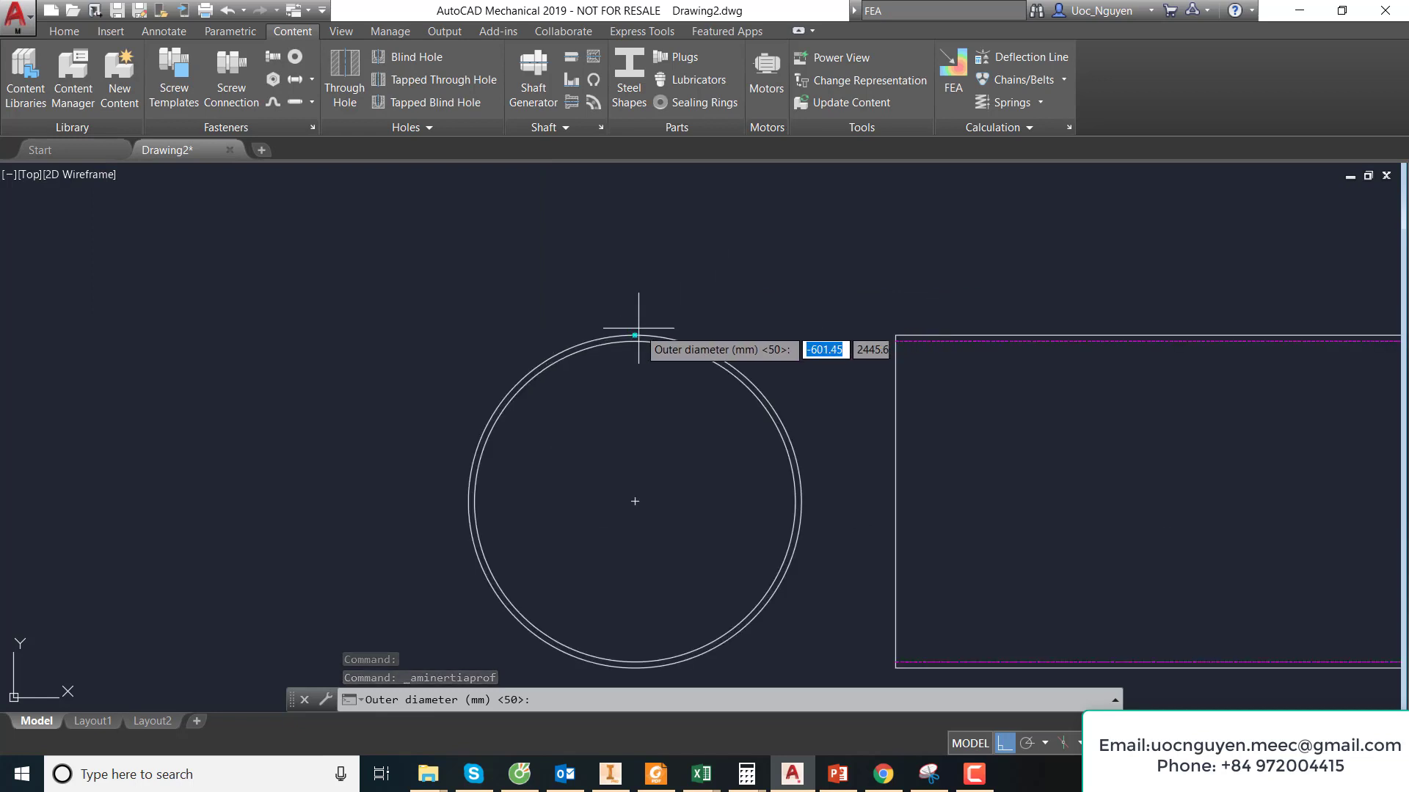
- Pick the tube's outer diameter and wall thickness on the circle, then place the table below it
left_click(470, 501)
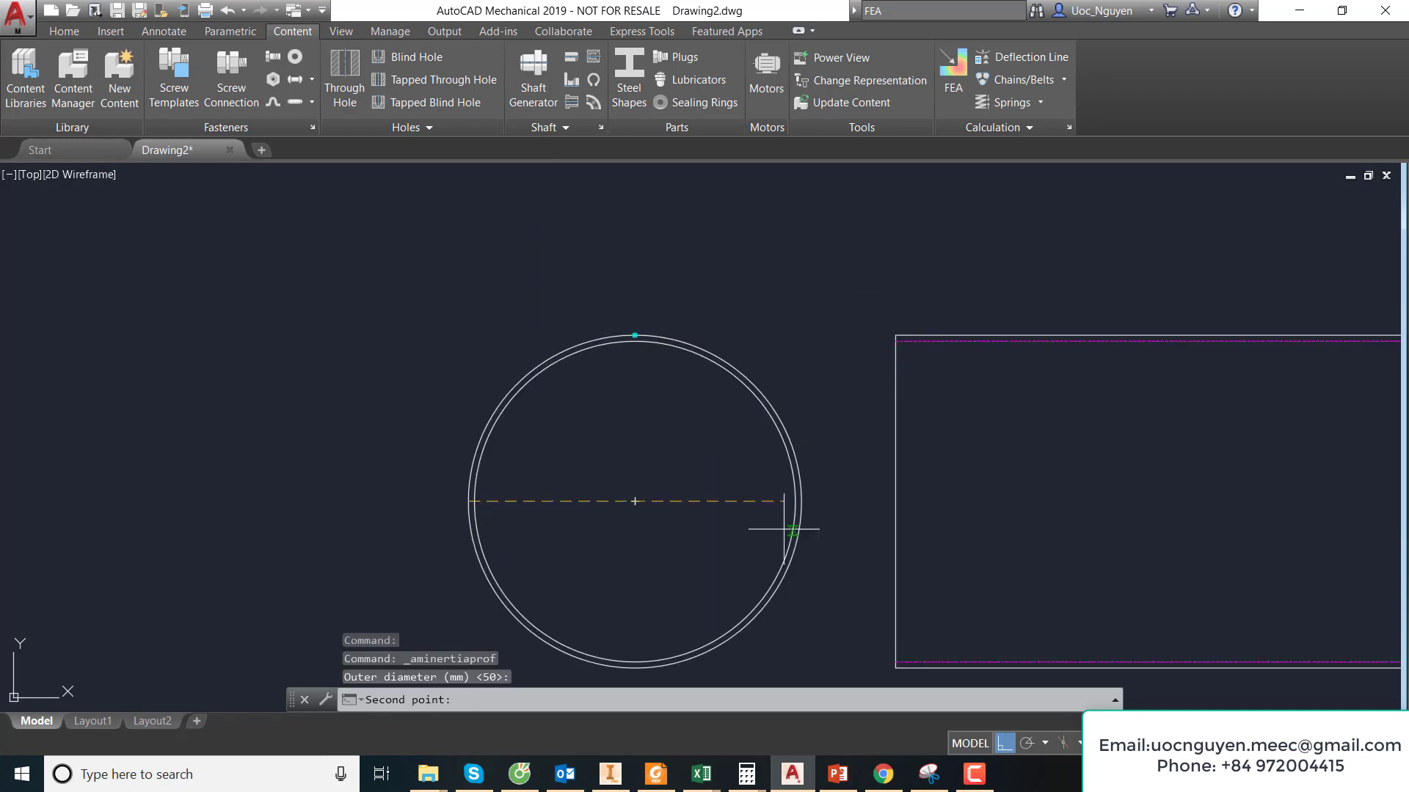
left_click(806, 501)
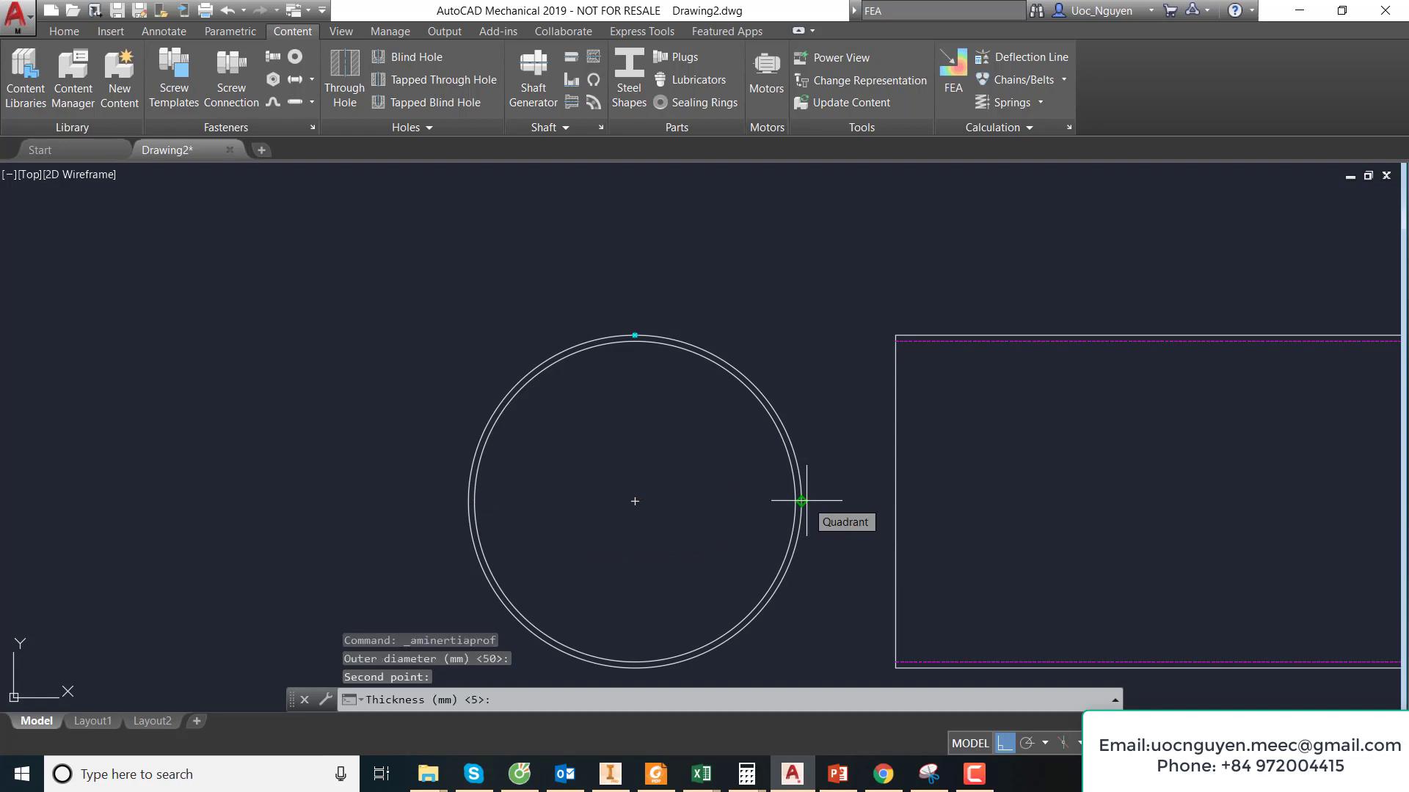
left_click(801, 501)
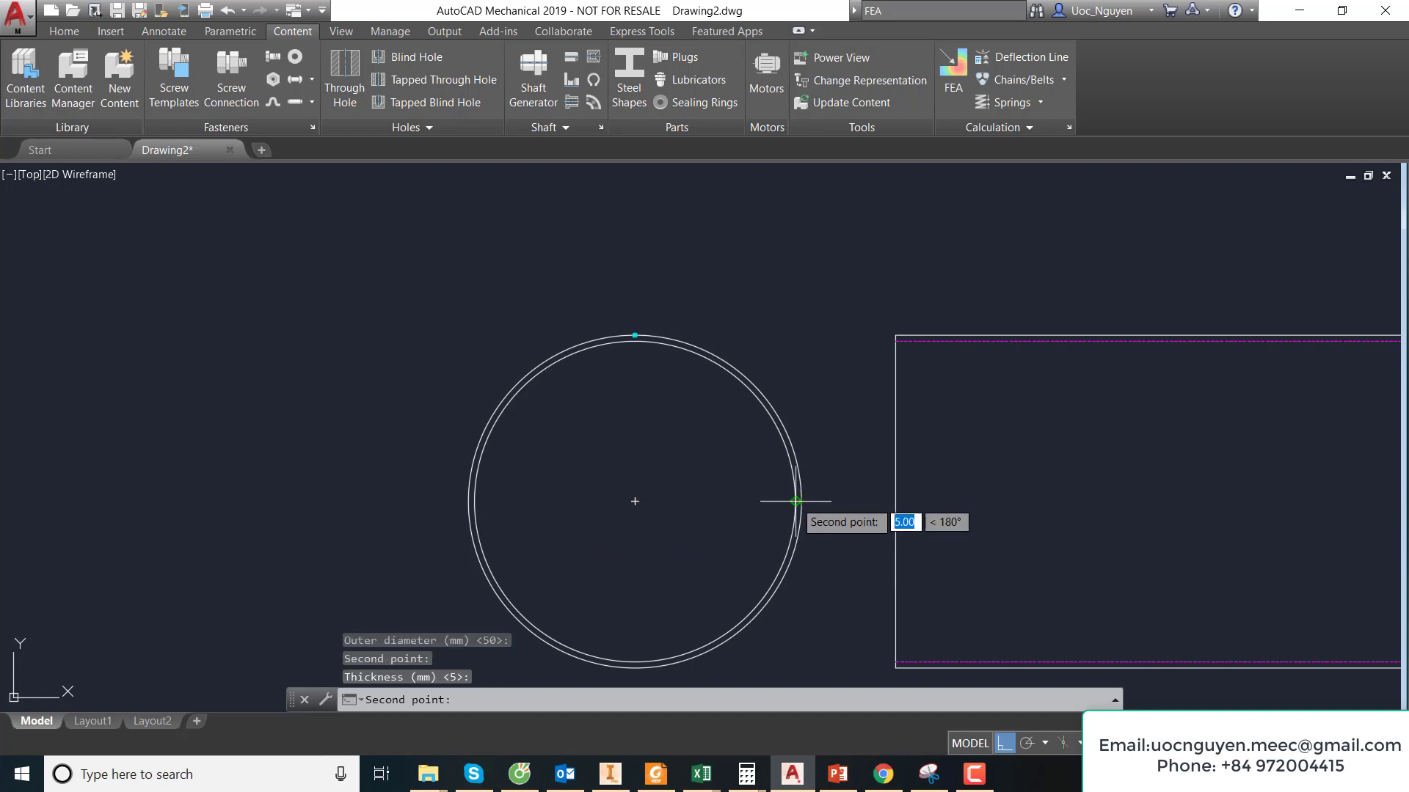
left_click(794, 501)
scroll(693, 337, "down", 4)
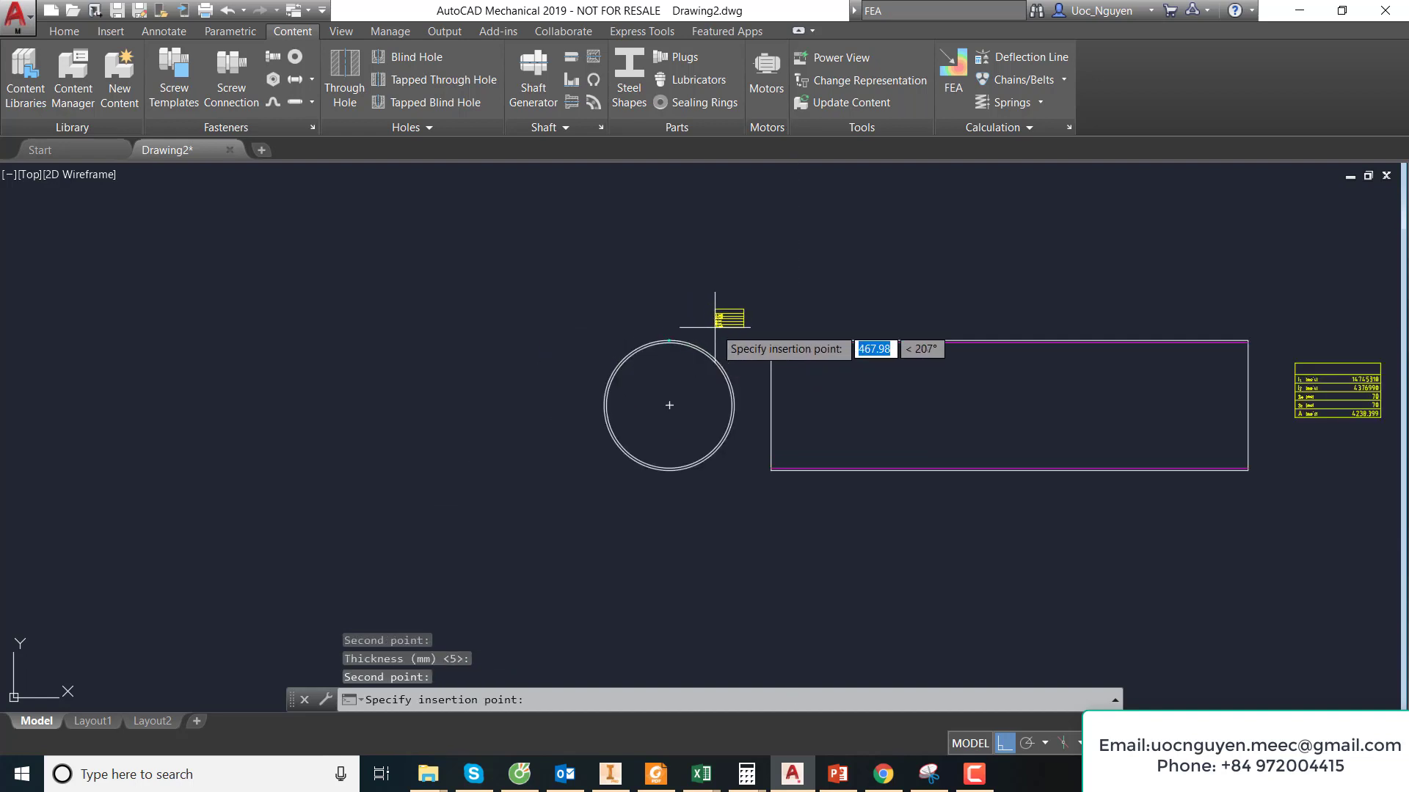
mouse_move(884, 445)
middle_mouse_down()
mouse_move(784, 441)
mouse_move(700, 386)
middle_mouse_up()
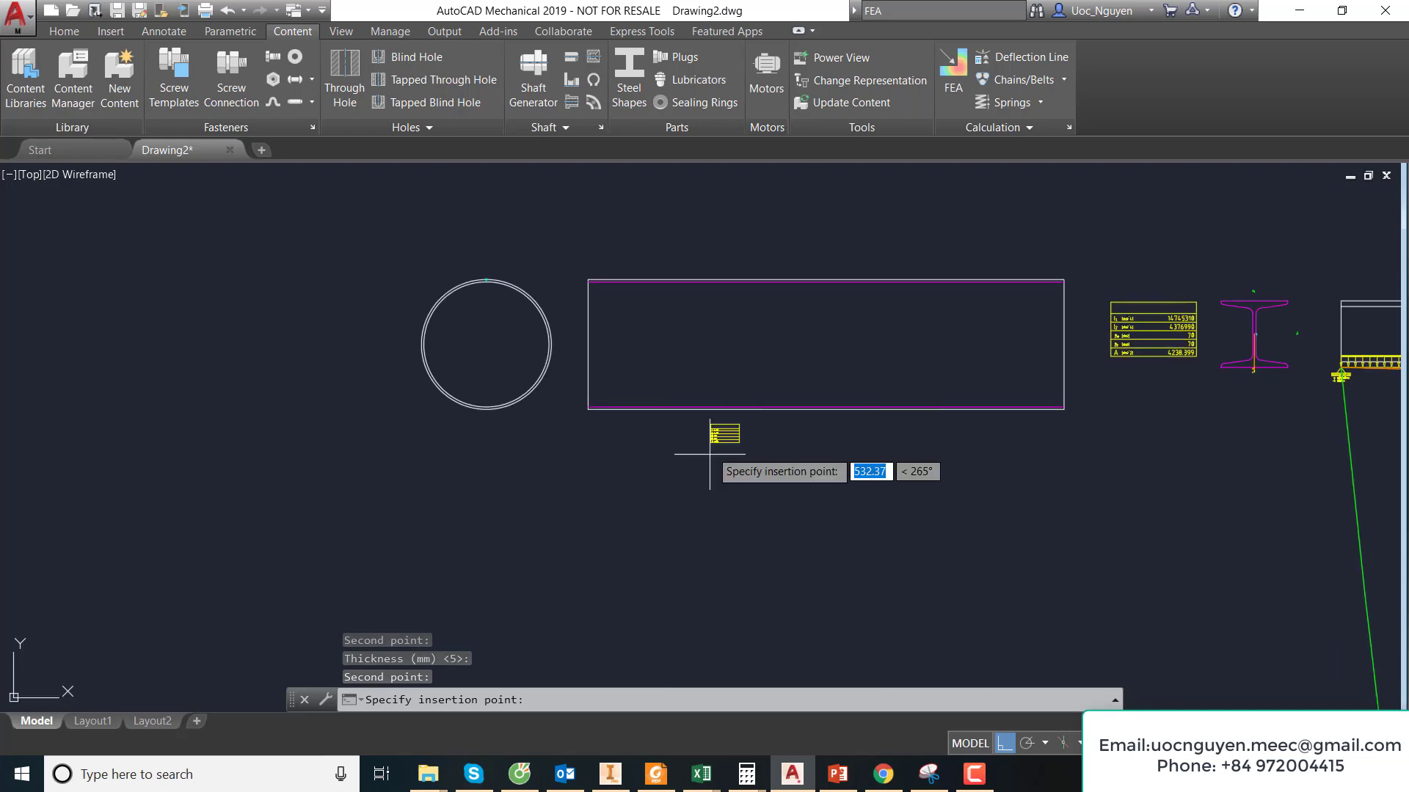
left_click(591, 474)
key("Escape")
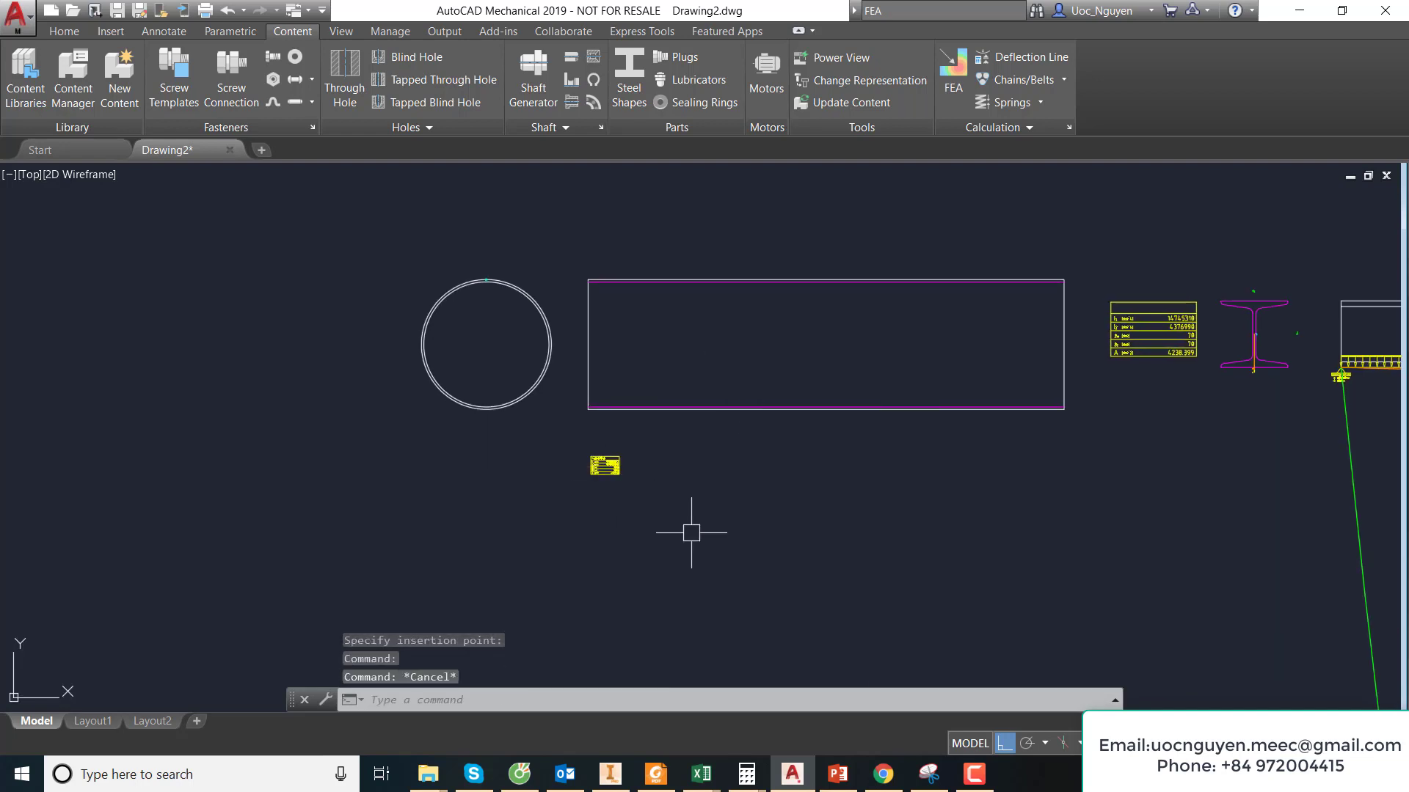
type("sc")
- Scale the Ø273x5 tube inertia table up by a factor of 4
key("Return")
left_click(673, 514)
left_click(556, 440)
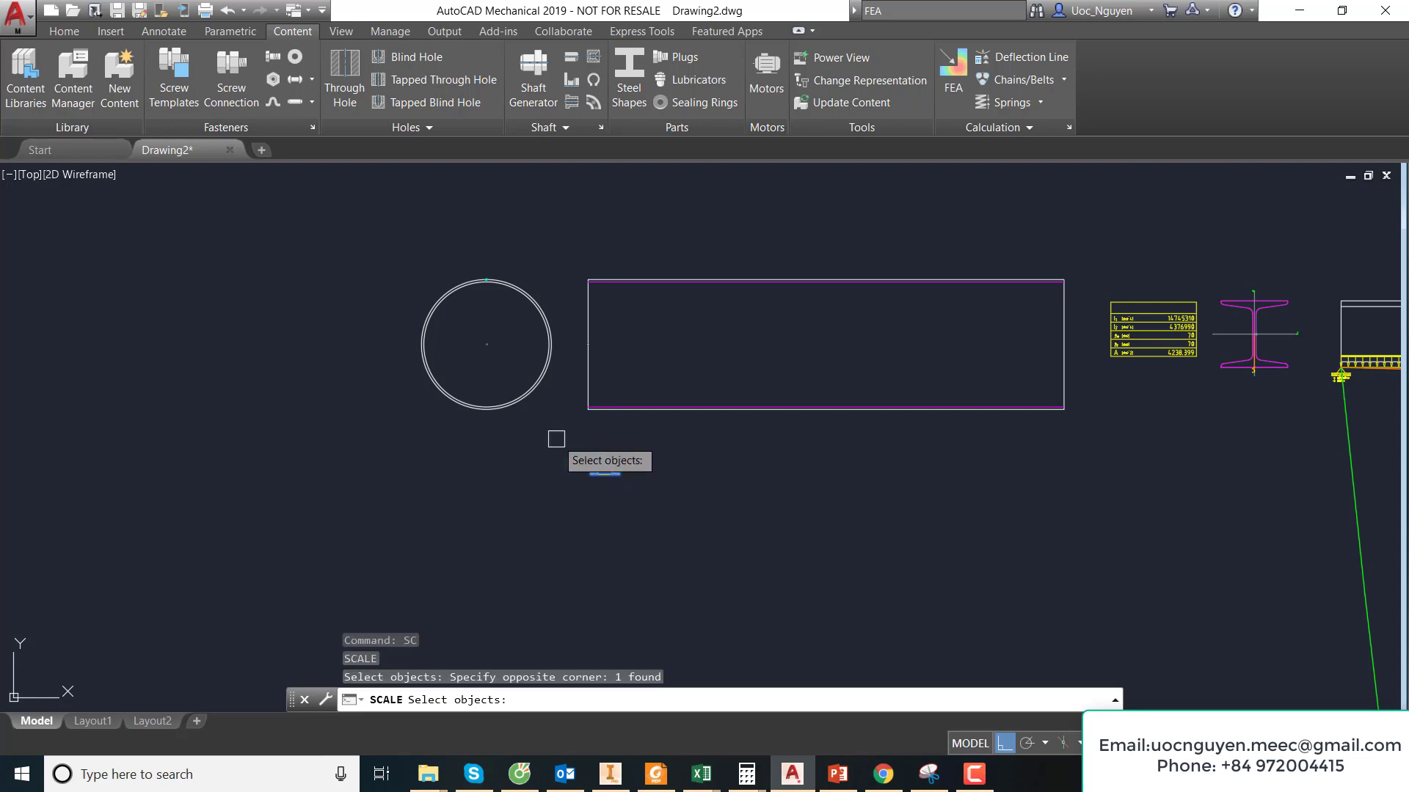
key("Return")
type("4")
key("Return")
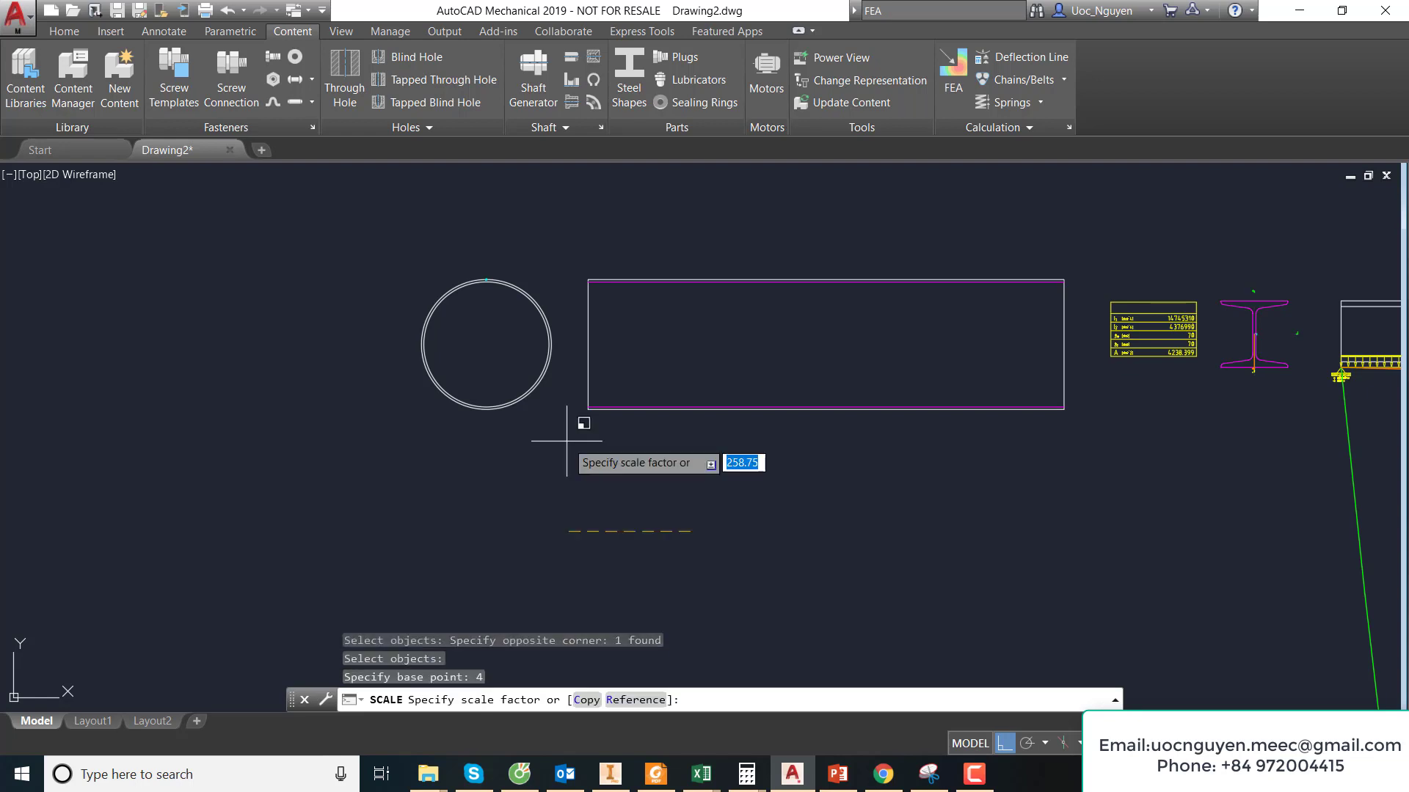
key("Escape")
- Move the enlarged table to the left side of the tube circle
type("m")
key("Return")
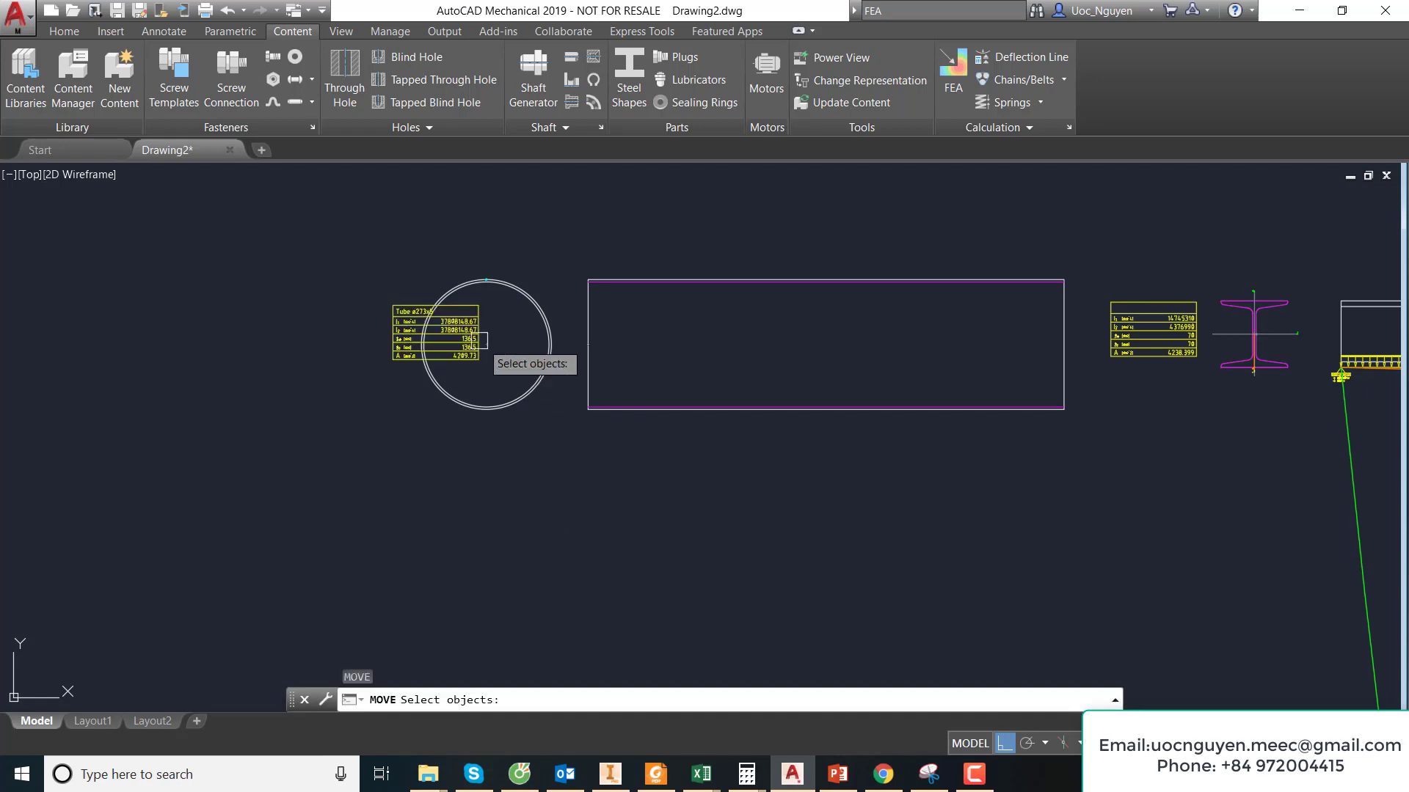
left_click(470, 349)
key("Return")
left_click(689, 526)
left_click(605, 526)
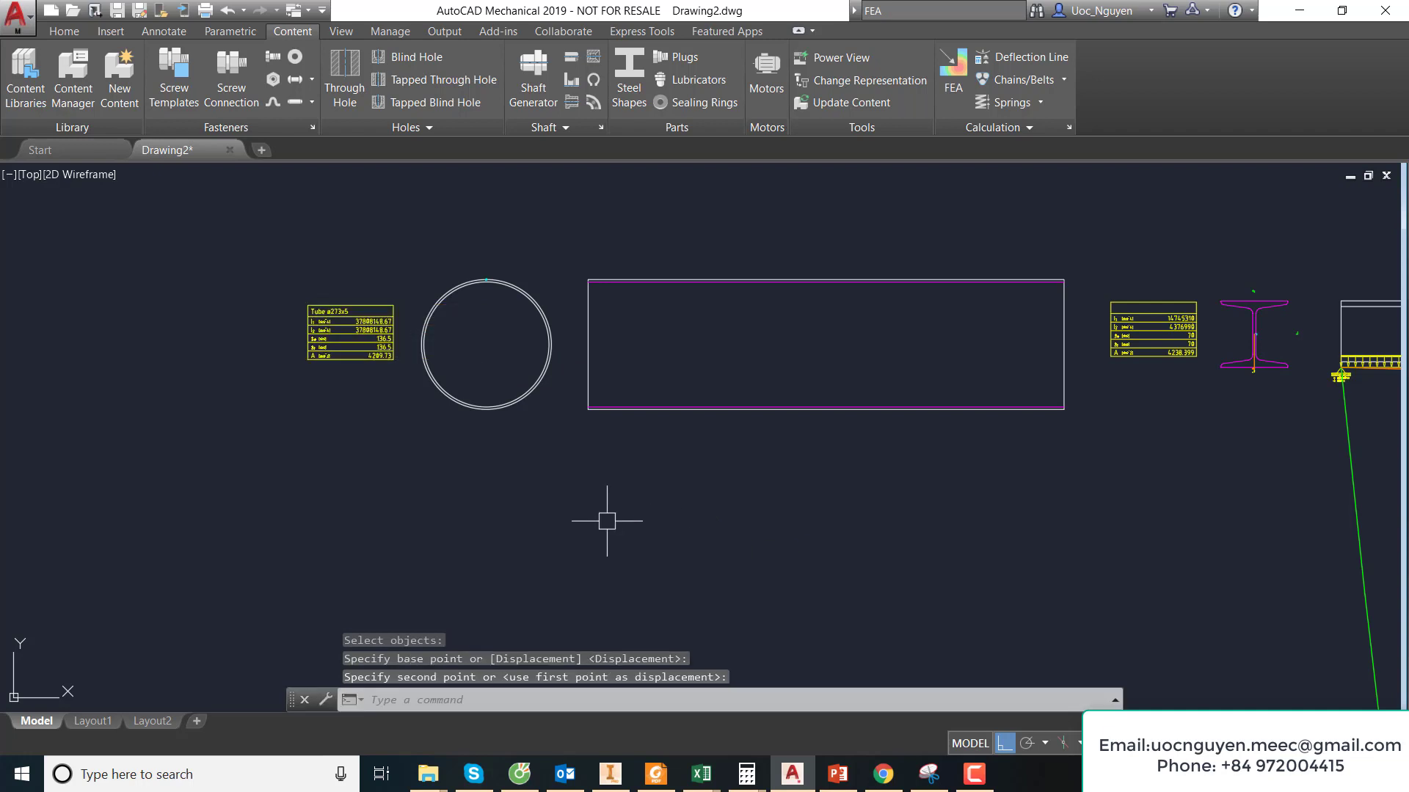
scroll(337, 327, "up", 4)
scroll(472, 369, "up", 2)
middle_click_drag(472, 369, 473, 428)
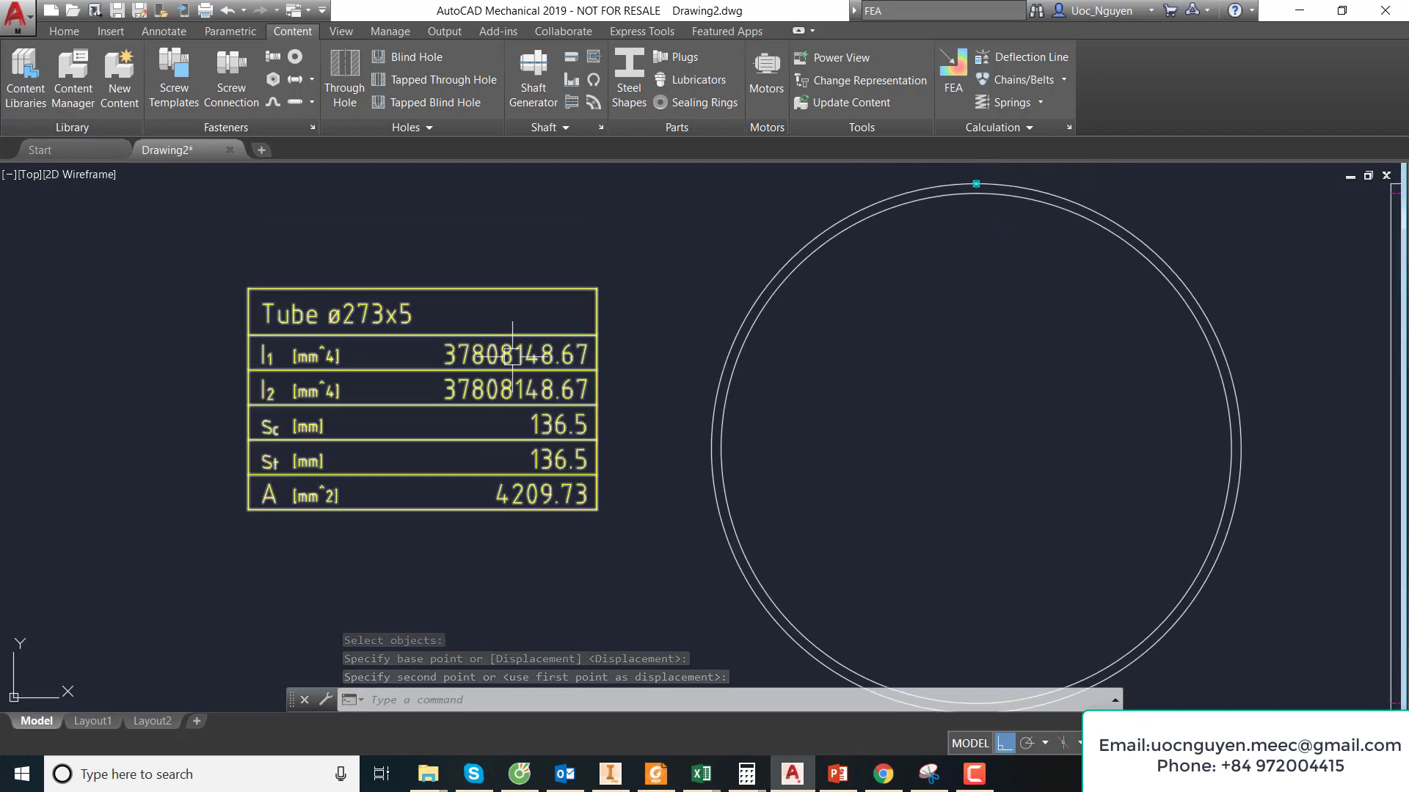
scroll(304, 319, "up", 4)
scroll(375, 345, "down", 8)
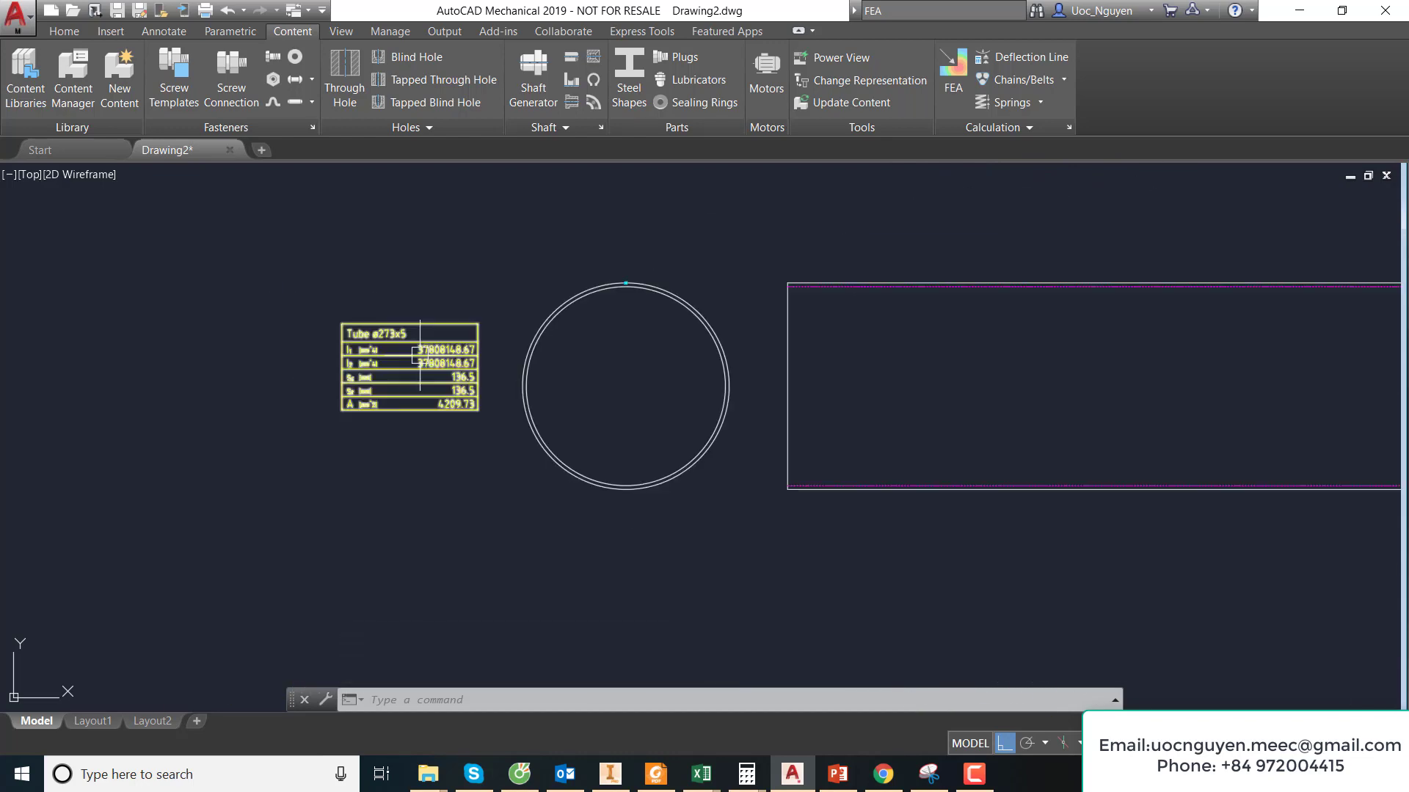
middle_click_drag(449, 365, 482, 367)
scroll(482, 367, "down", 5)
scroll(485, 368, "down", 1)
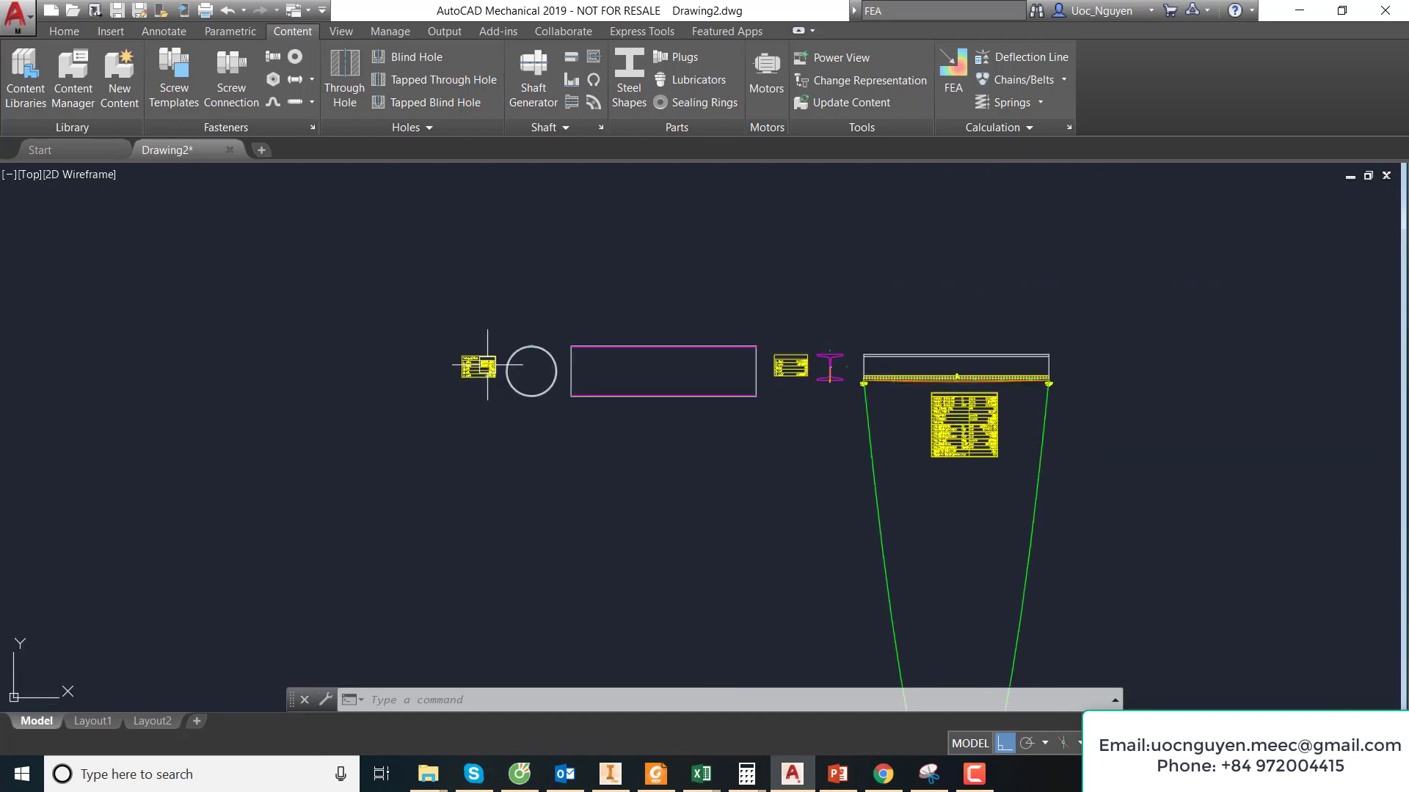
middle_click_drag(577, 371, 613, 371)
scroll(672, 359, "up", 4)
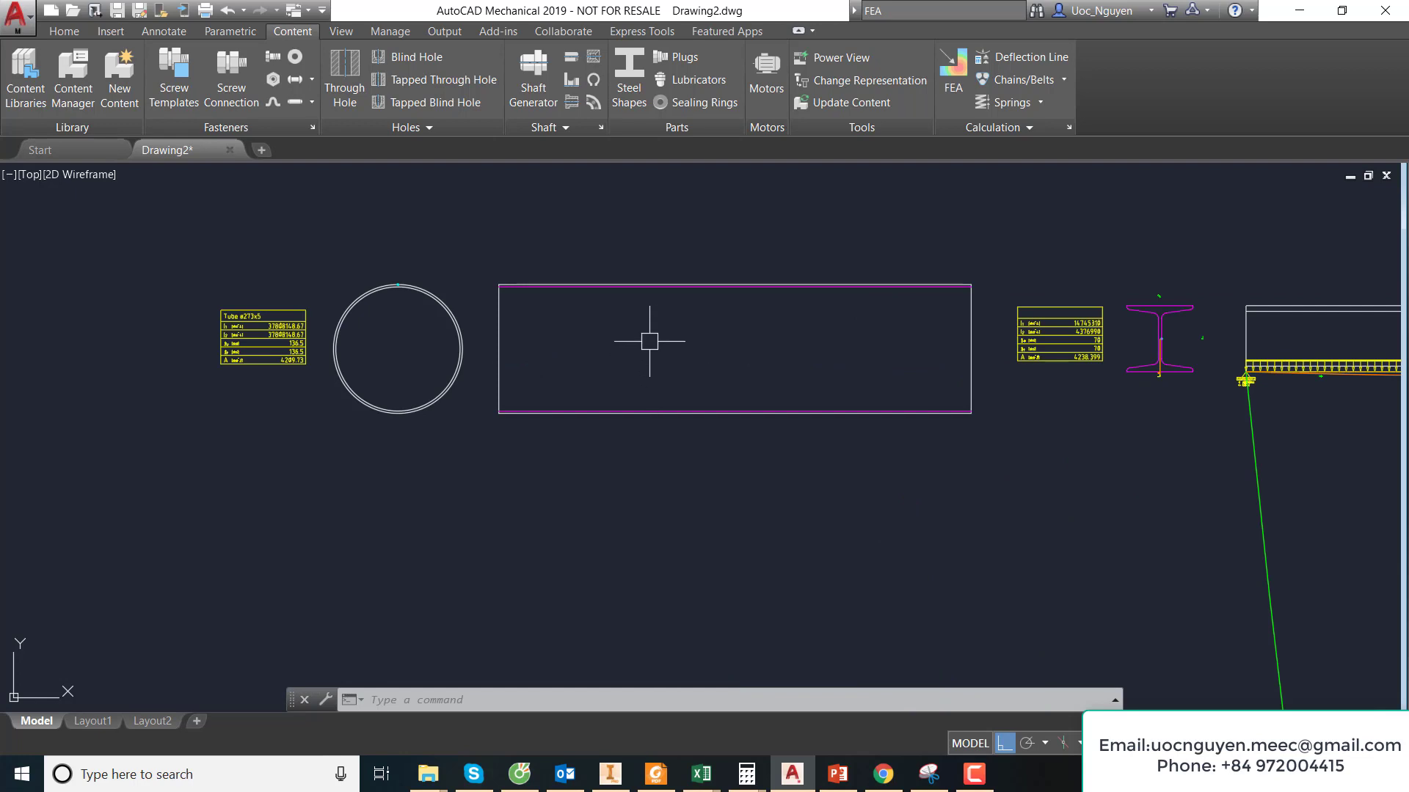
scroll(649, 341, "down", 2)
mouse_move(685, 343)
middle_mouse_down()
mouse_move(681, 319)
mouse_move(465, 324)
middle_mouse_up()
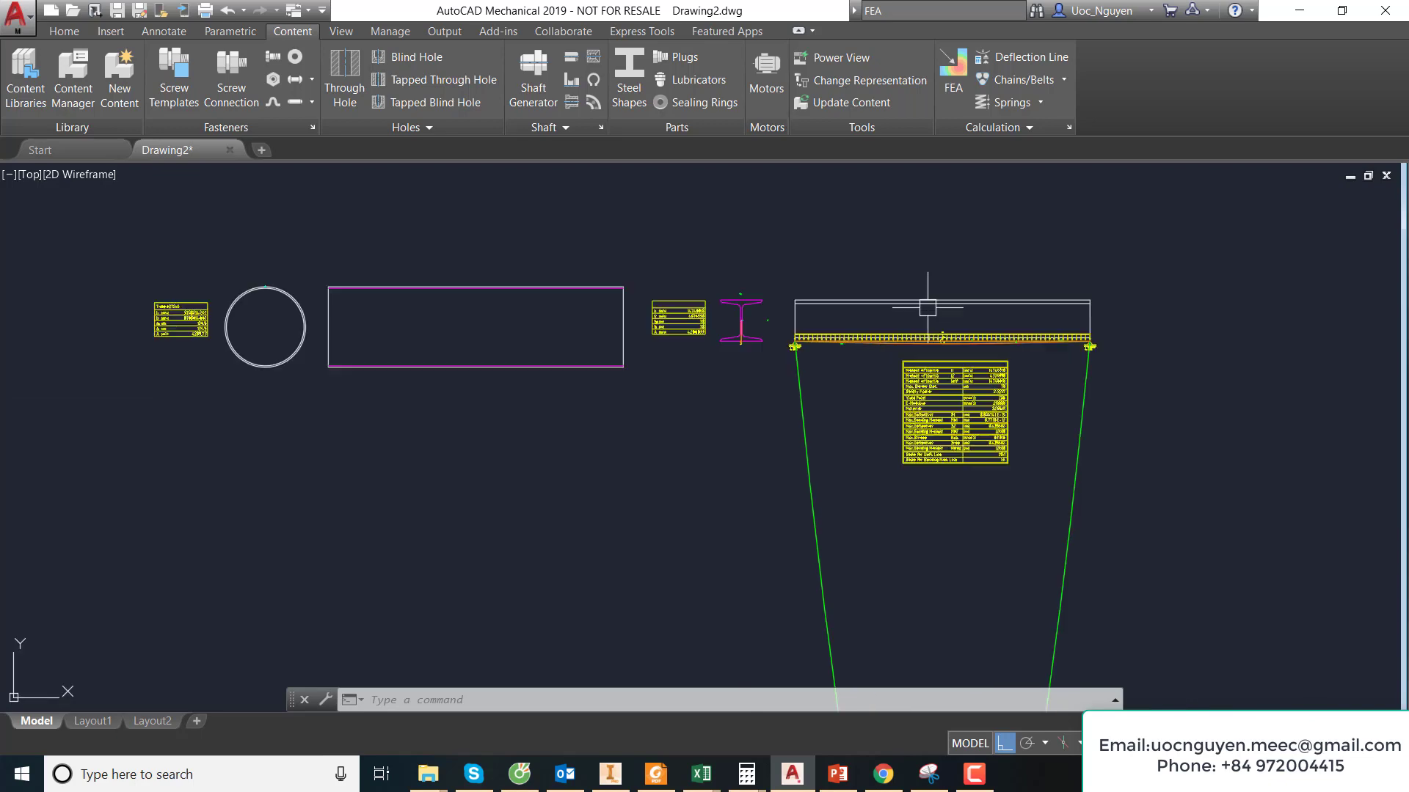
scroll(932, 299, "down", 2)
scroll(836, 297, "up", 3)
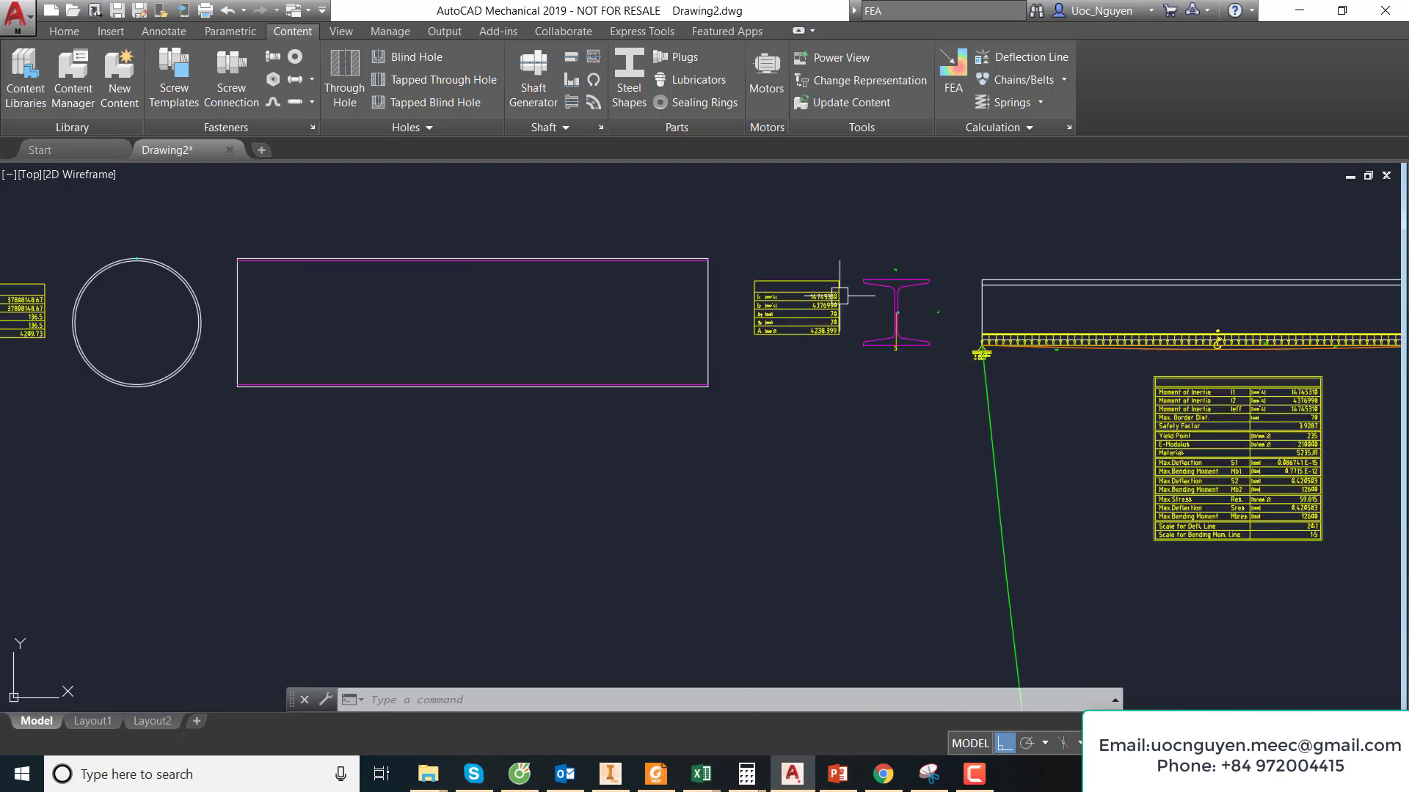
scroll(841, 294, "up", 6)
scroll(807, 304, "down", 5)
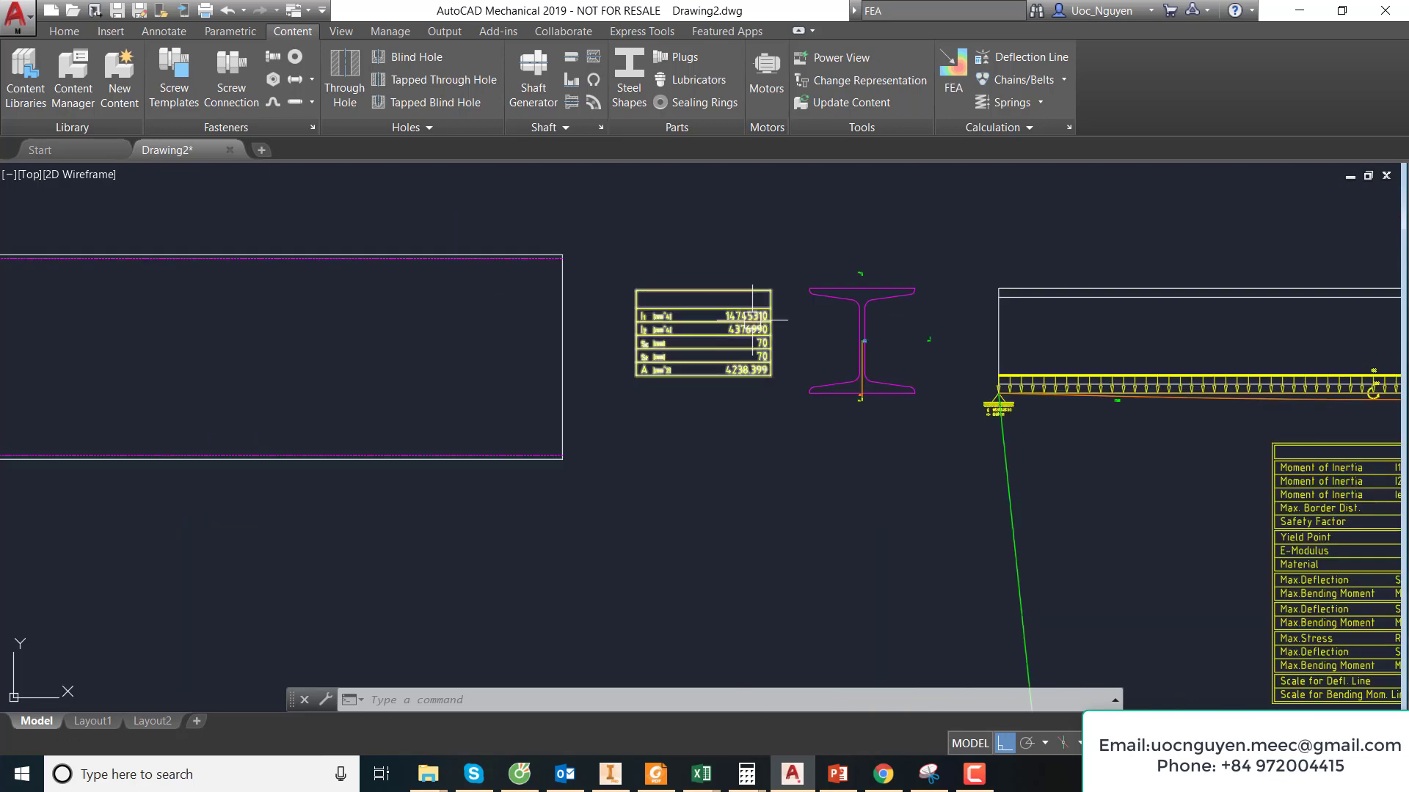
middle_click_drag(746, 314, 770, 305)
scroll(769, 336, "down", 2)
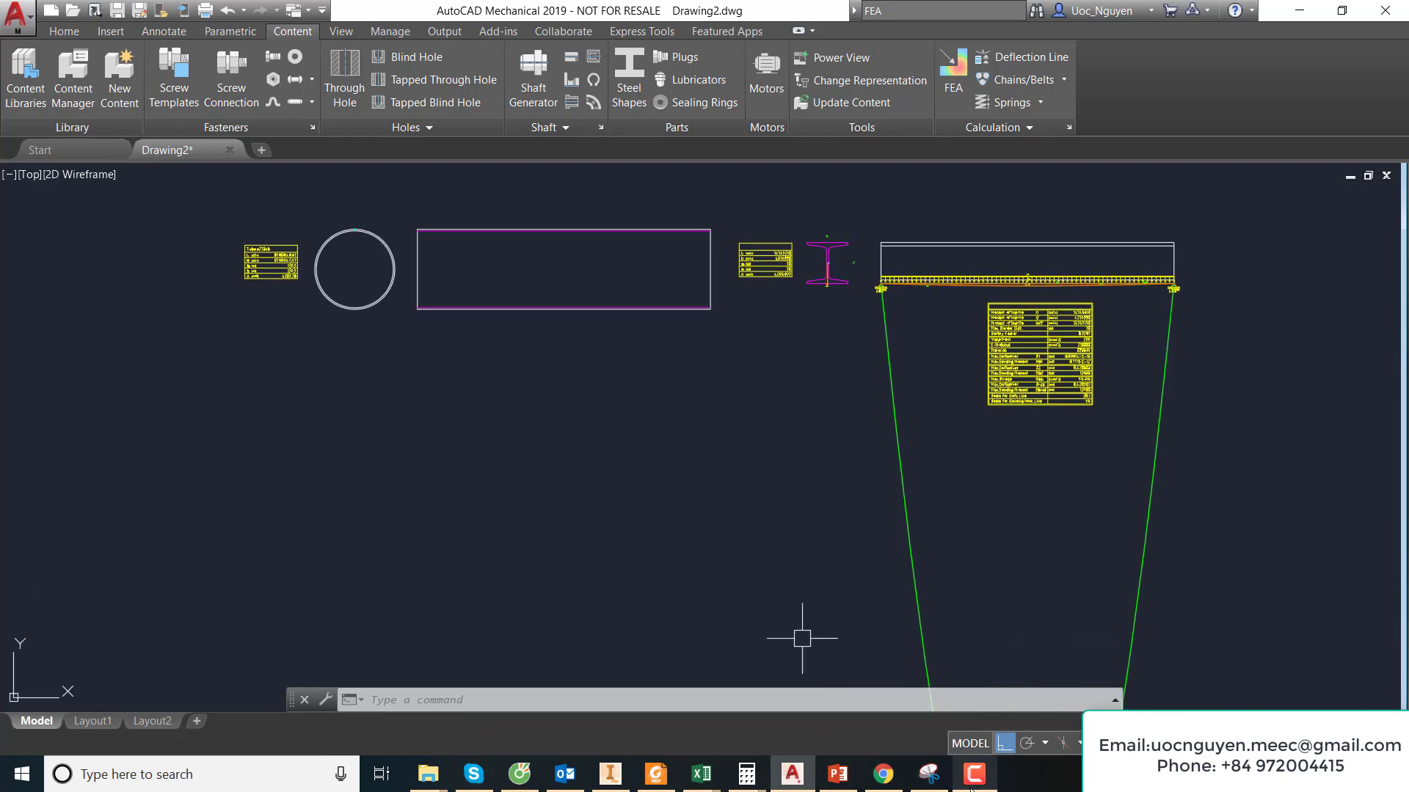